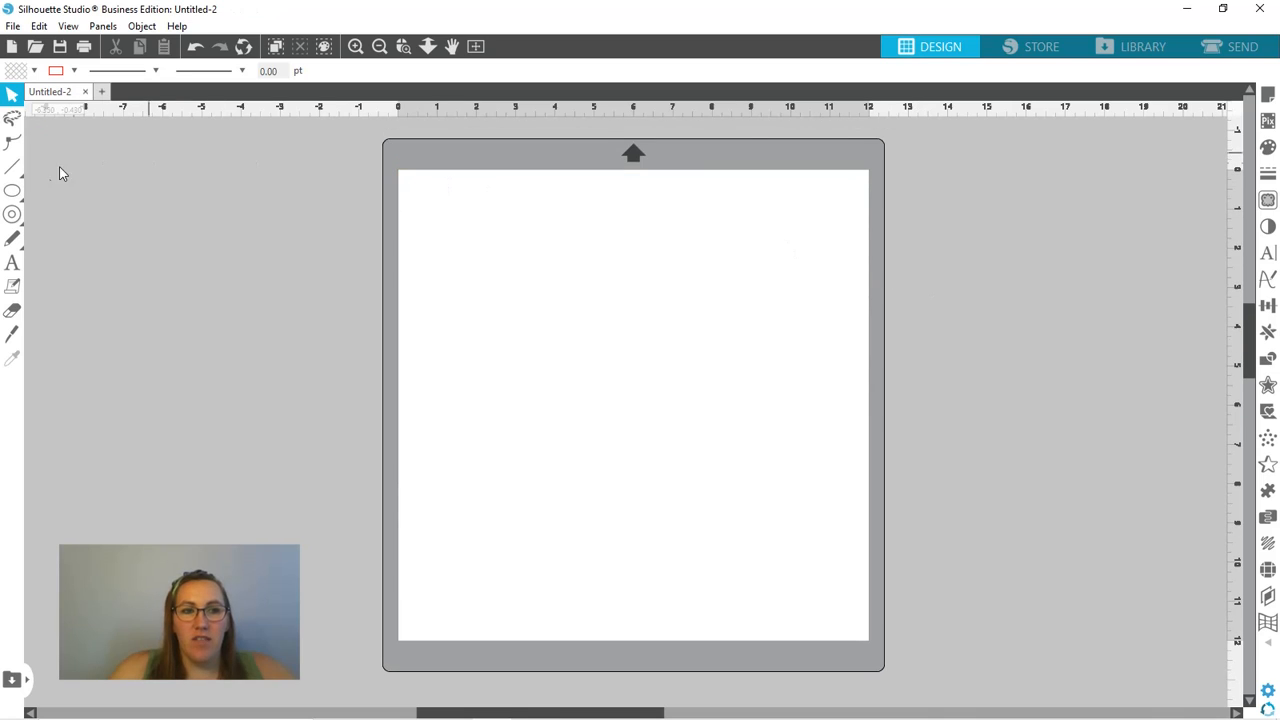
- Draw a rectangle about 4.4 in wide and 1.14 in high in the upper part of the page
mouse_move(14, 197)
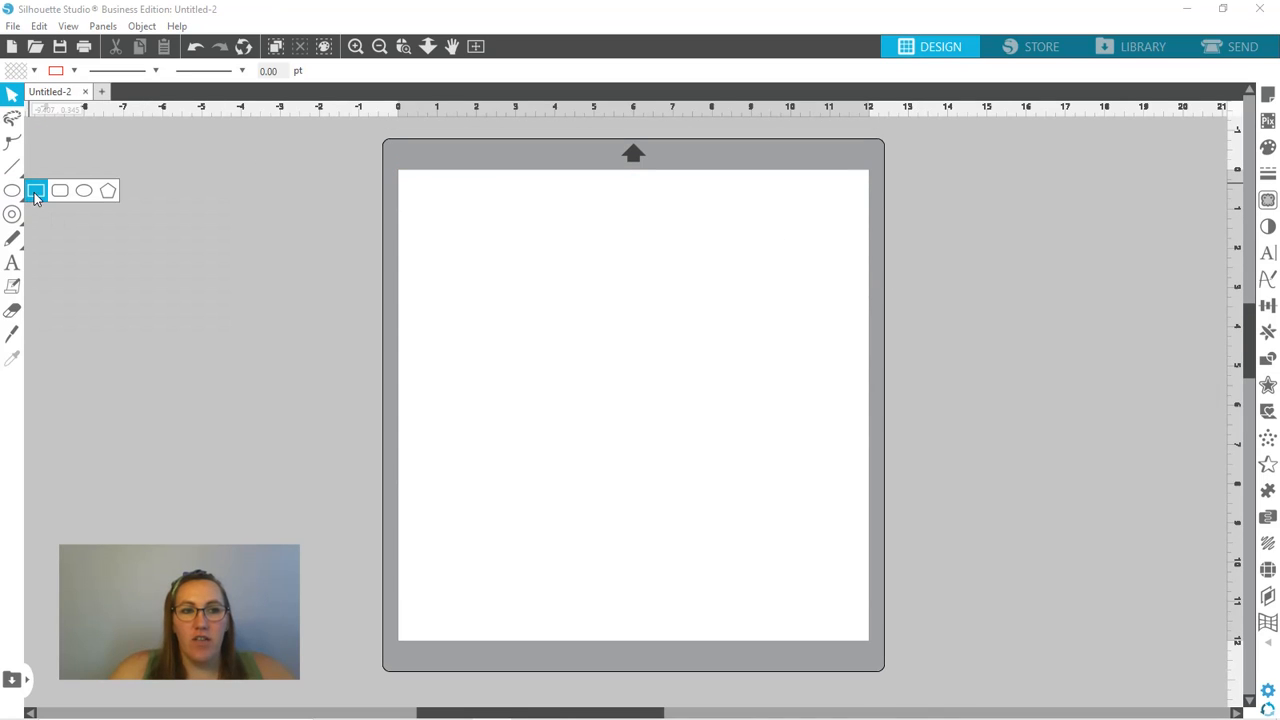
click(38, 197)
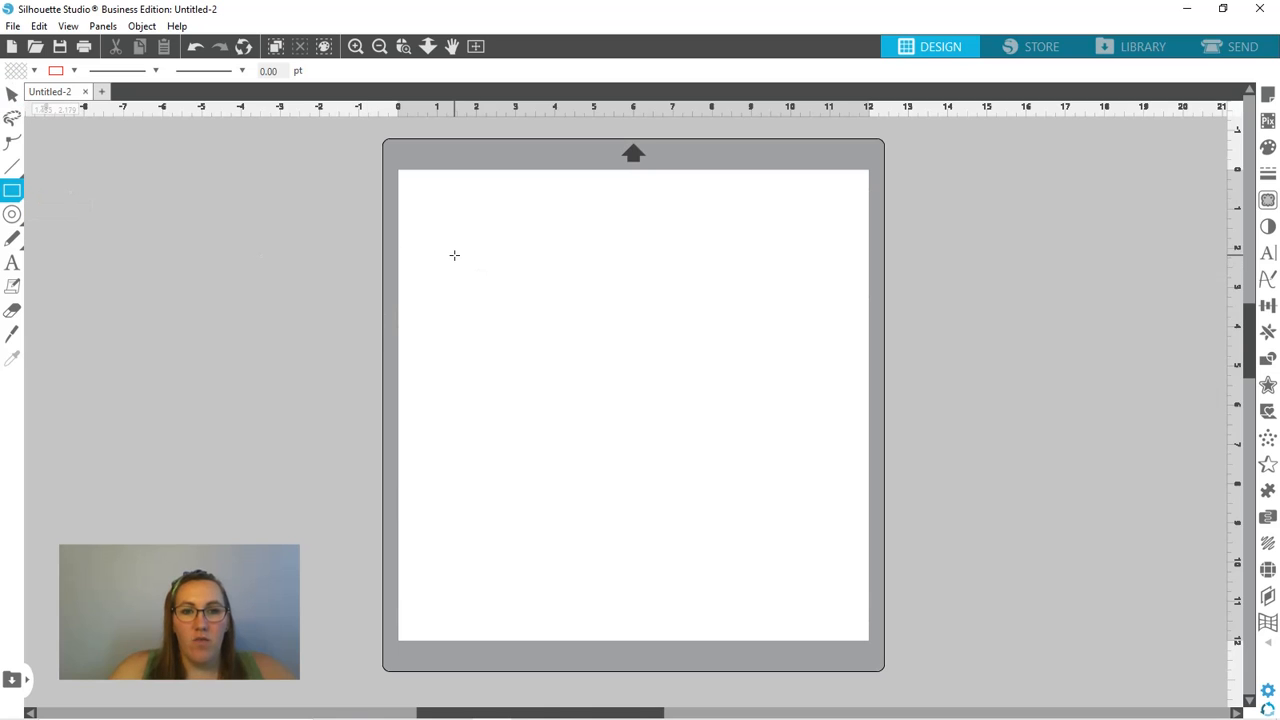
drag(454, 255, 628, 307)
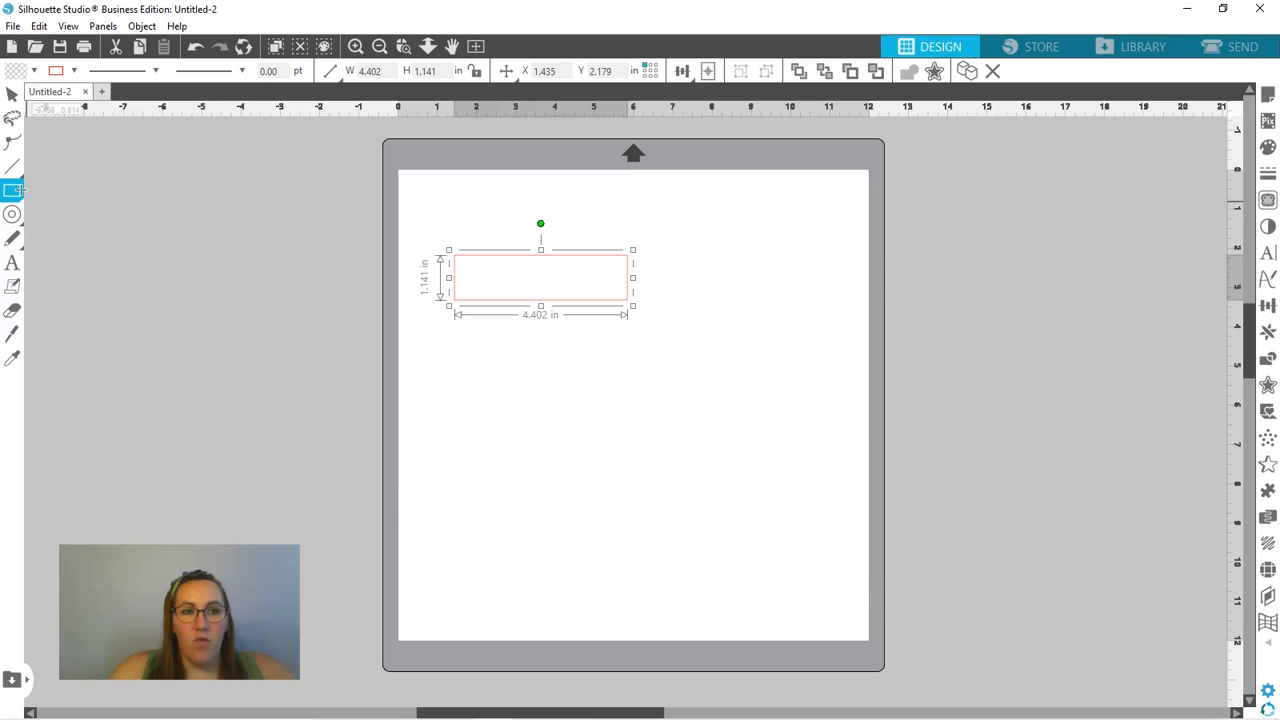
- Draw a circle about 1 in across and place it over the rectangle's lower-left corner, straddling the bottom edge
mouse_move(18, 190)
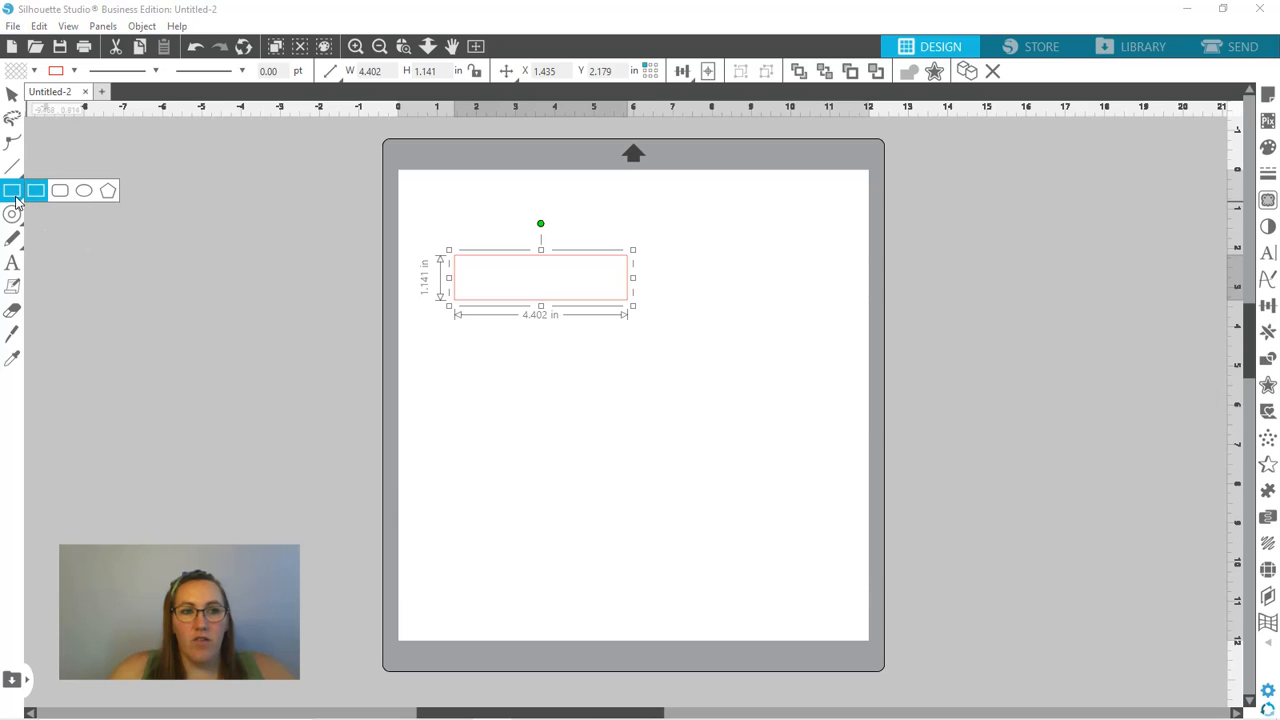
click(89, 195)
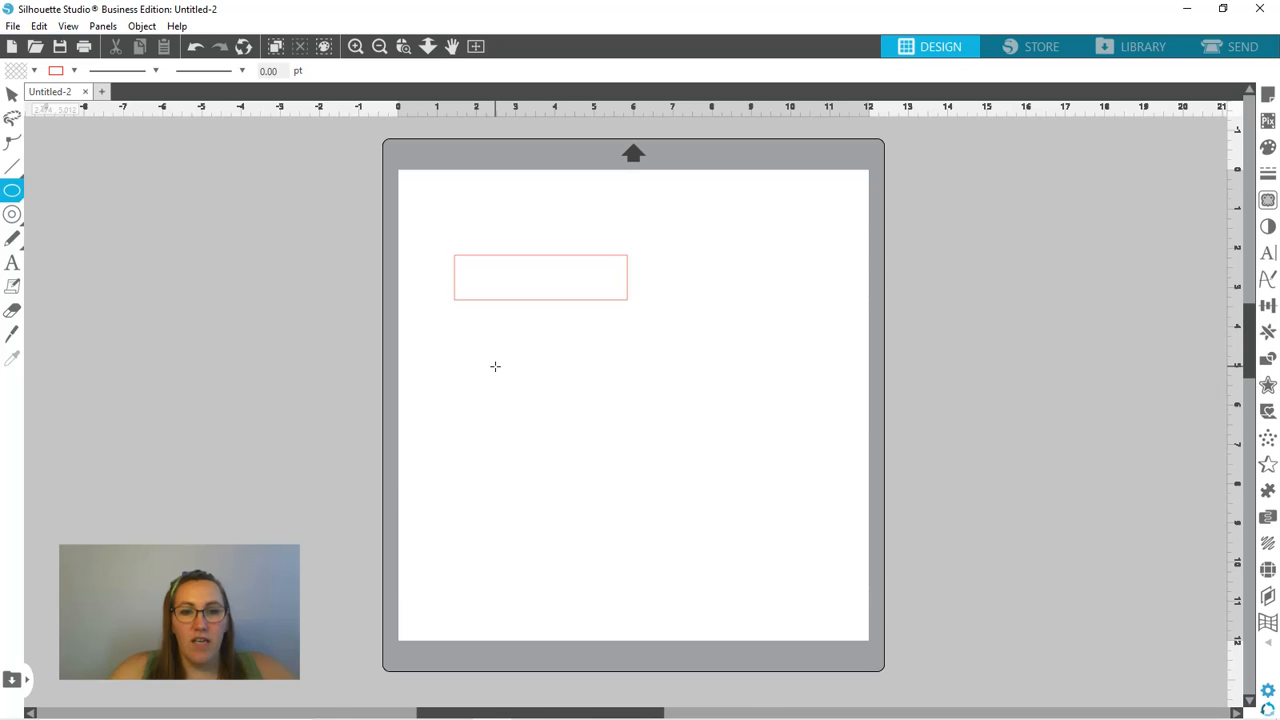
drag(503, 377, 546, 401)
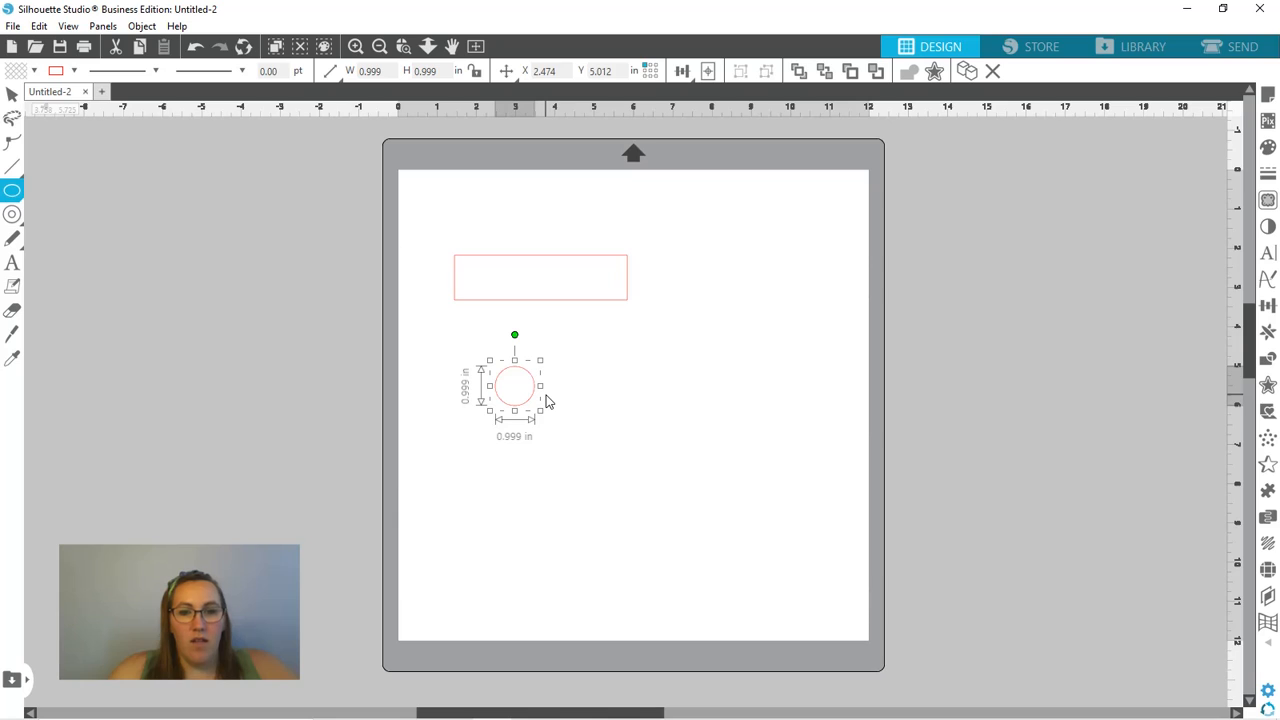
key(v)
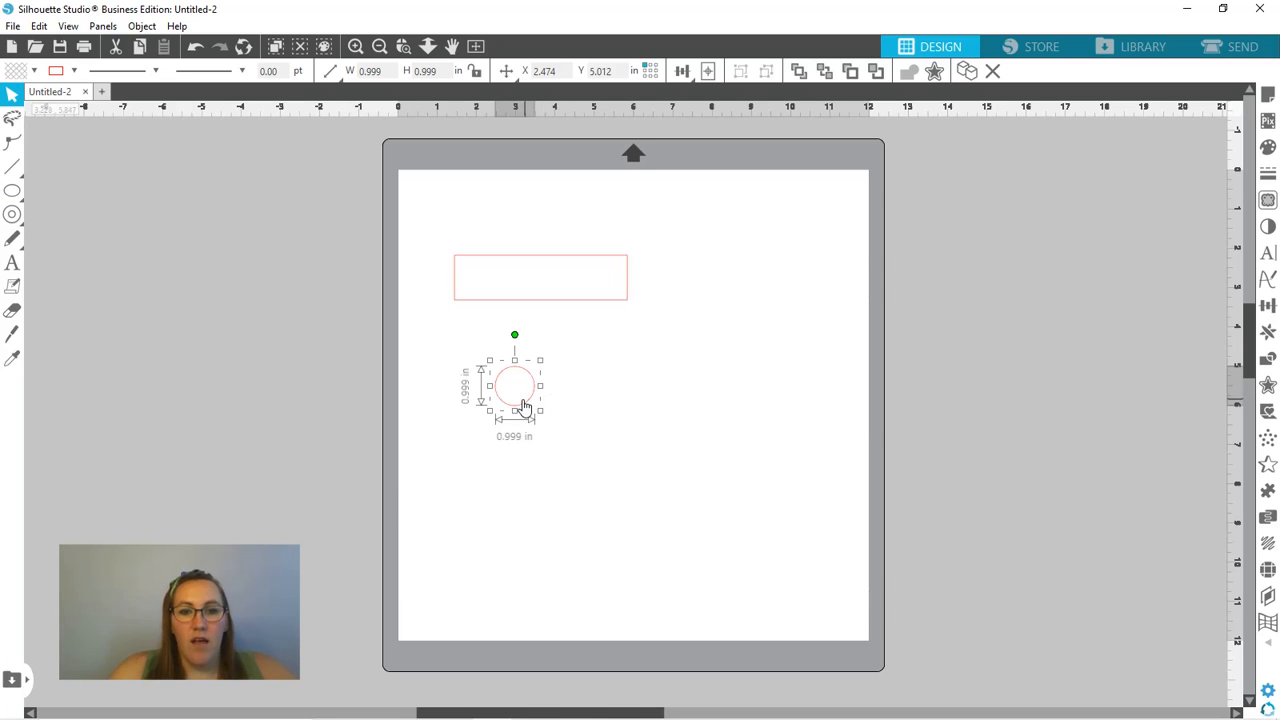
drag(526, 412, 487, 321)
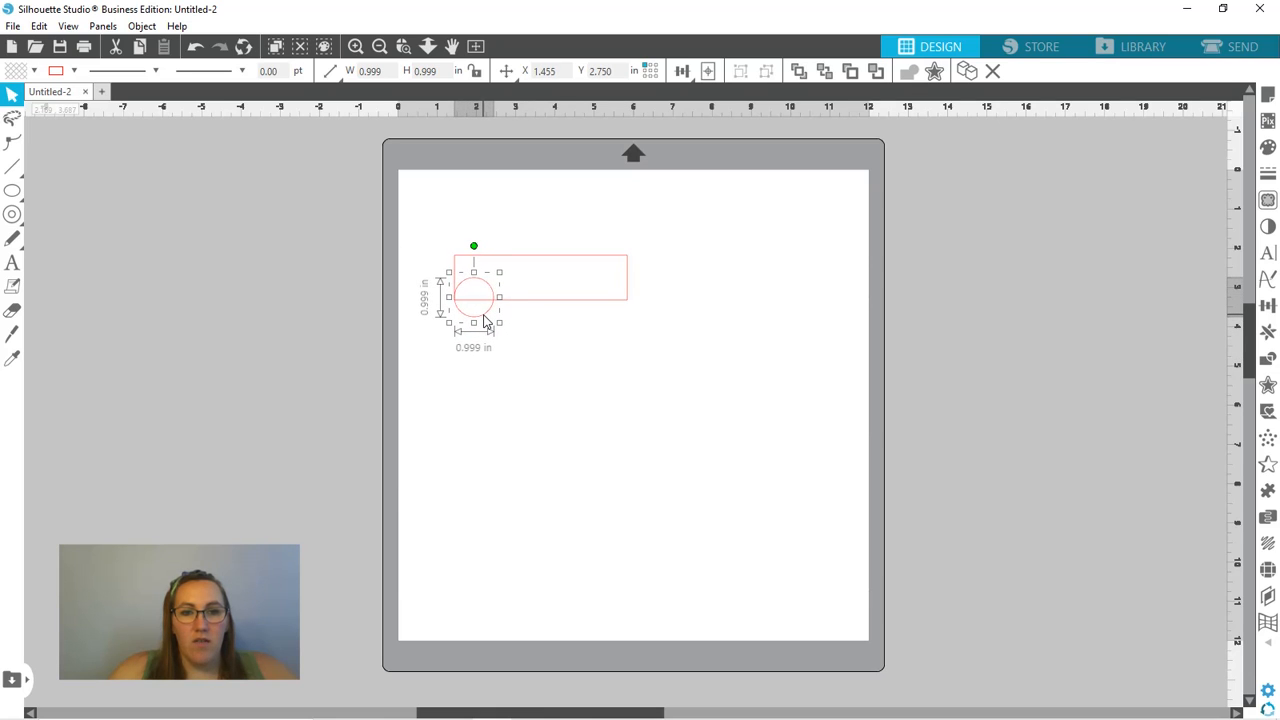
- Align the left edges of the circle and the rectangle
drag(420, 247, 500, 310)
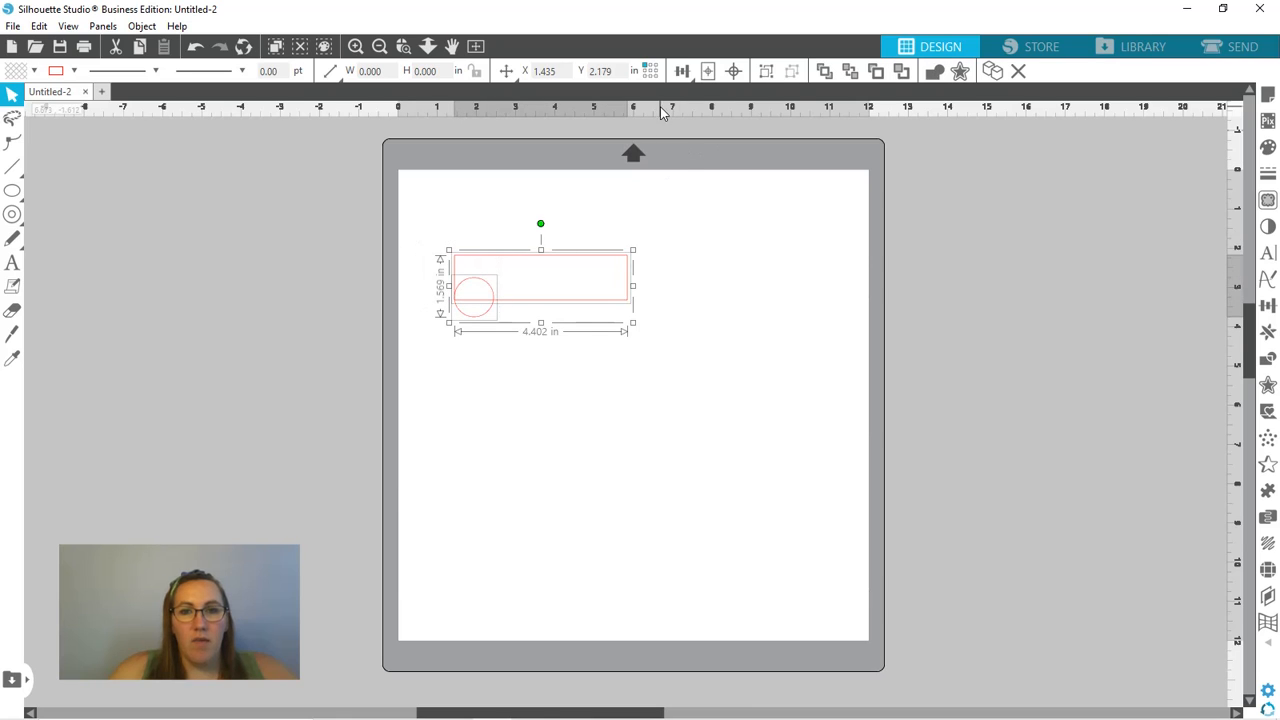
click(682, 72)
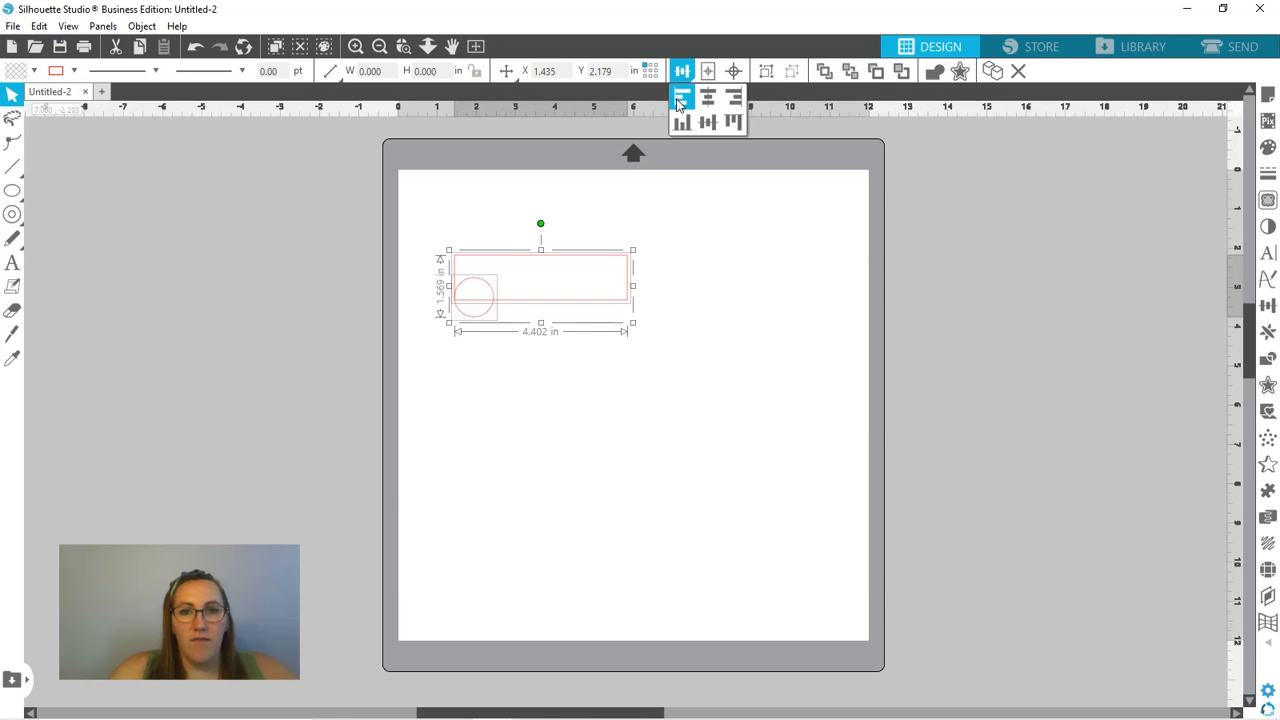
click(679, 100)
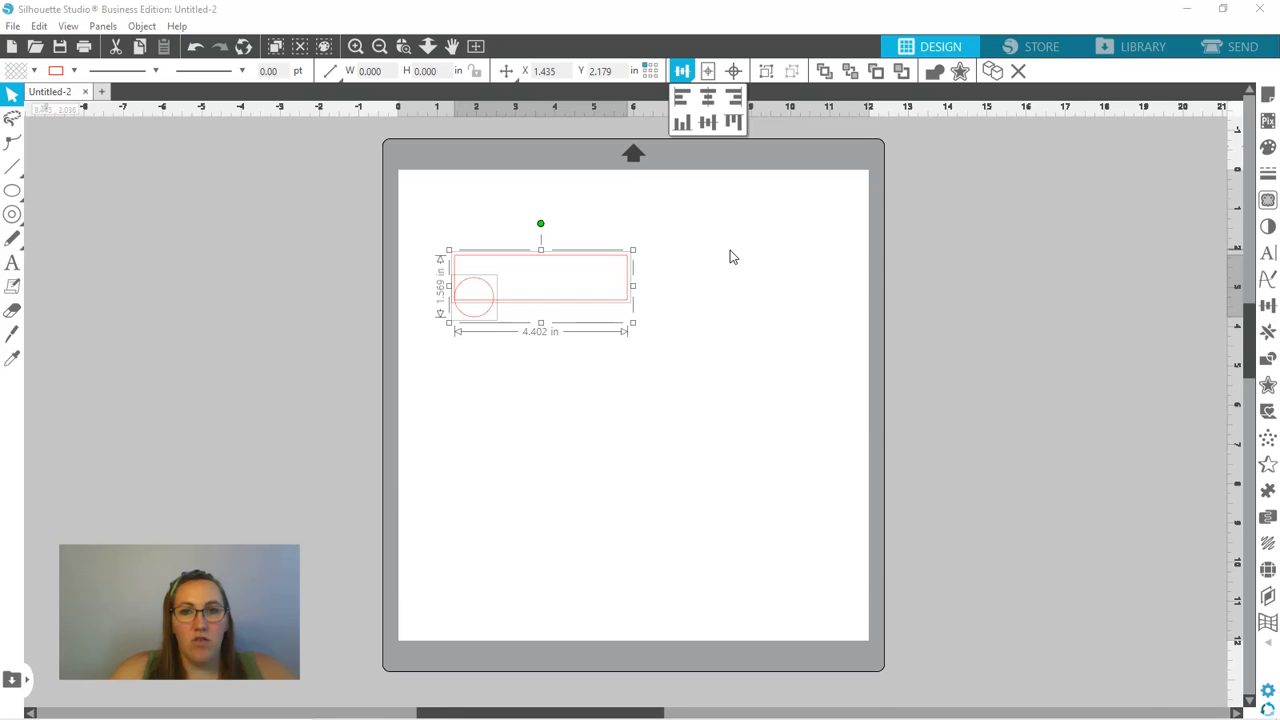
click(612, 375)
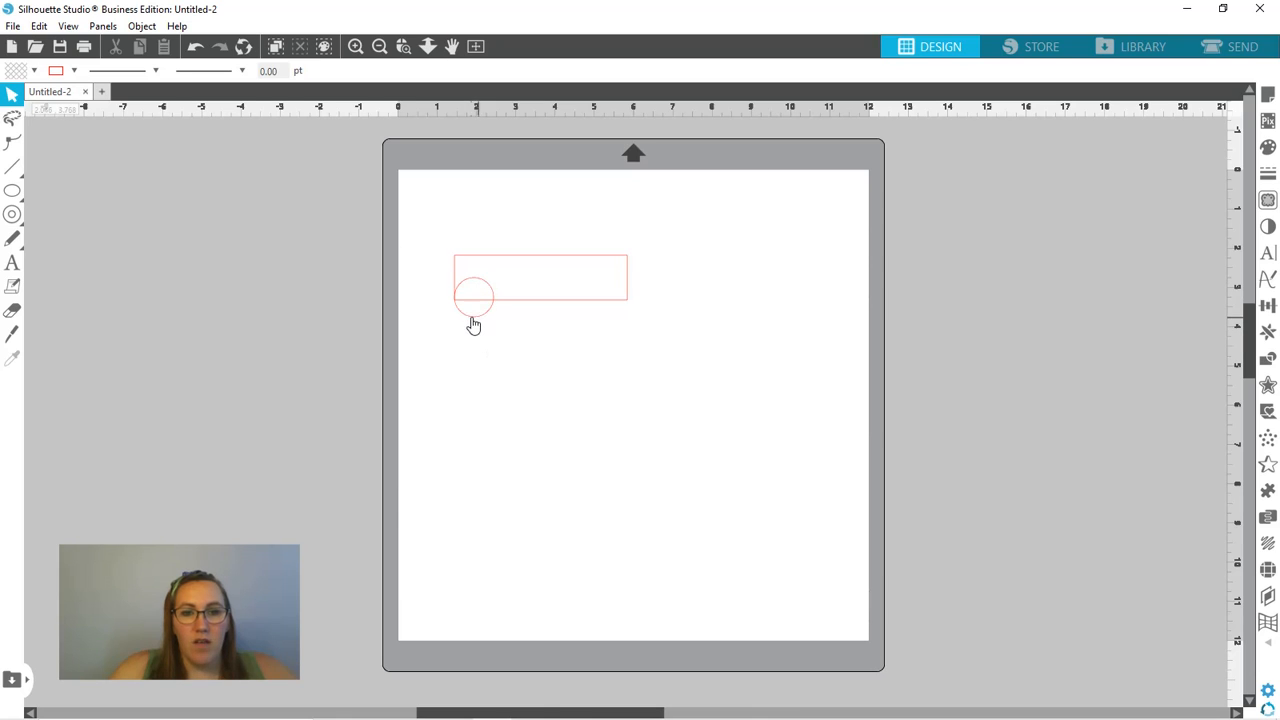
- Lower the rectangle's top edge to reduce its height to about 0.71 in
click(532, 258)
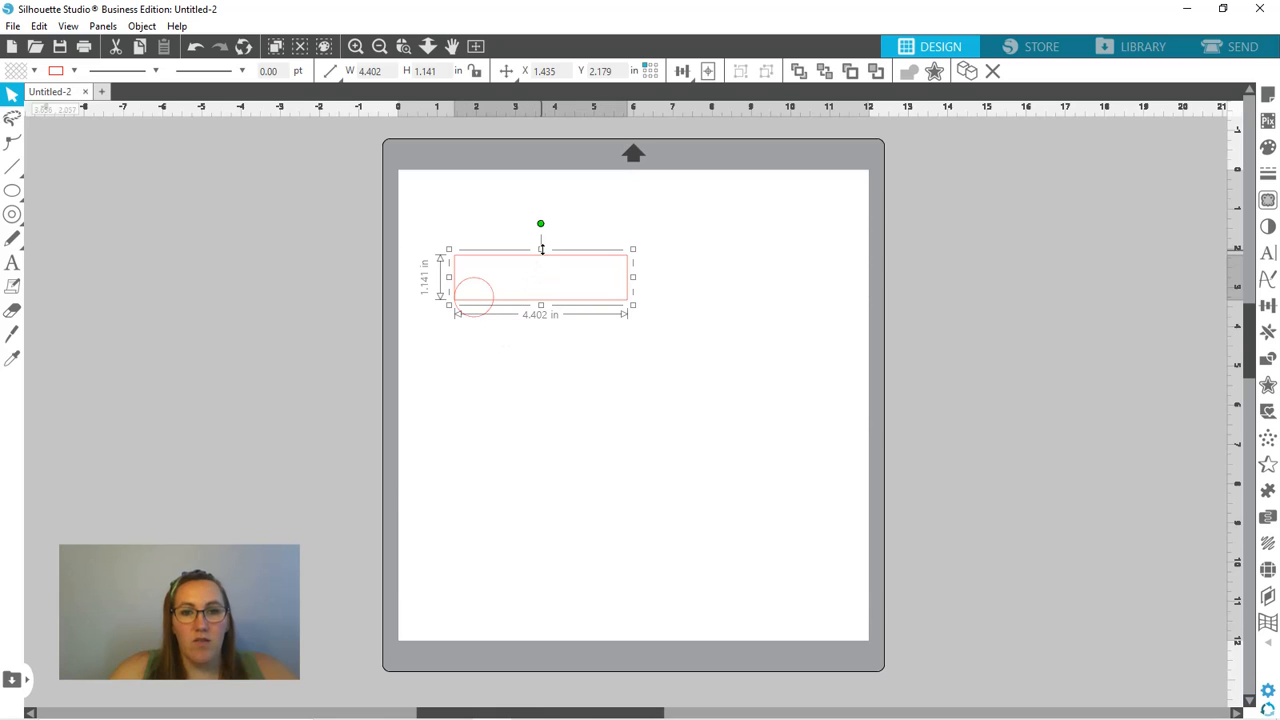
drag(541, 249, 544, 270)
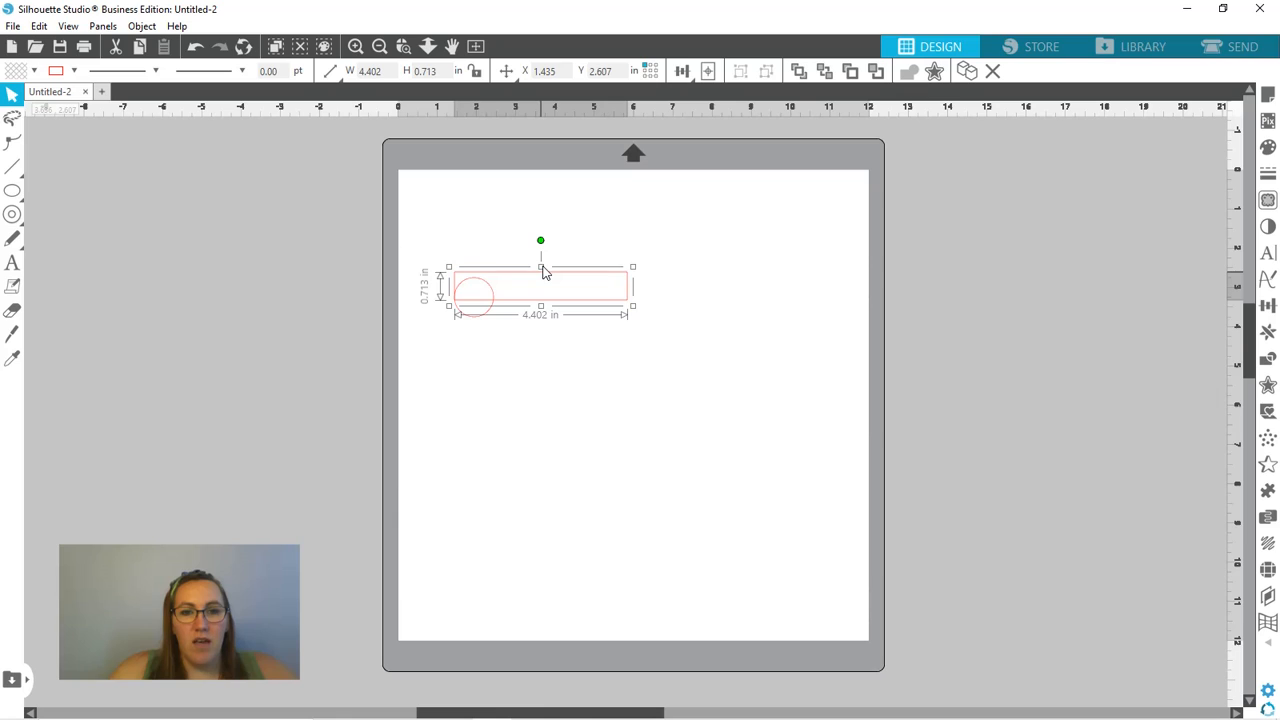
click(523, 351)
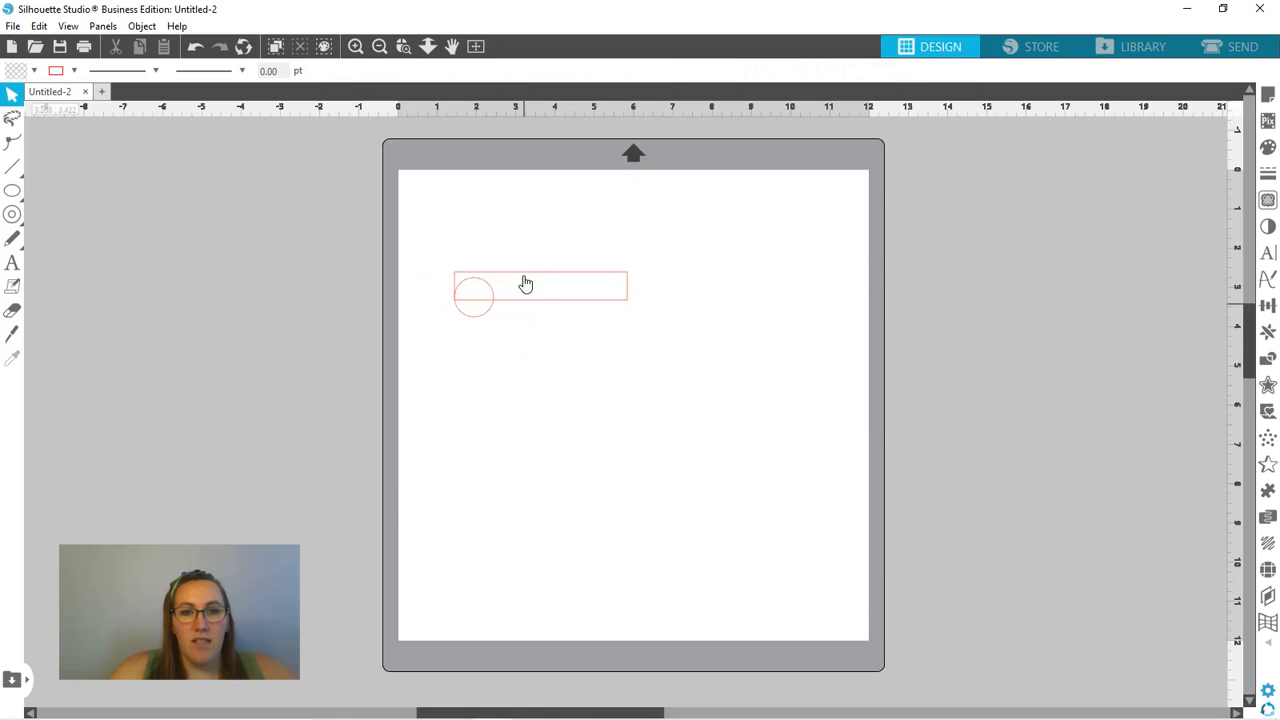
- Replicate the circle into a row of four along the rectangle's bottom edge
click(476, 315)
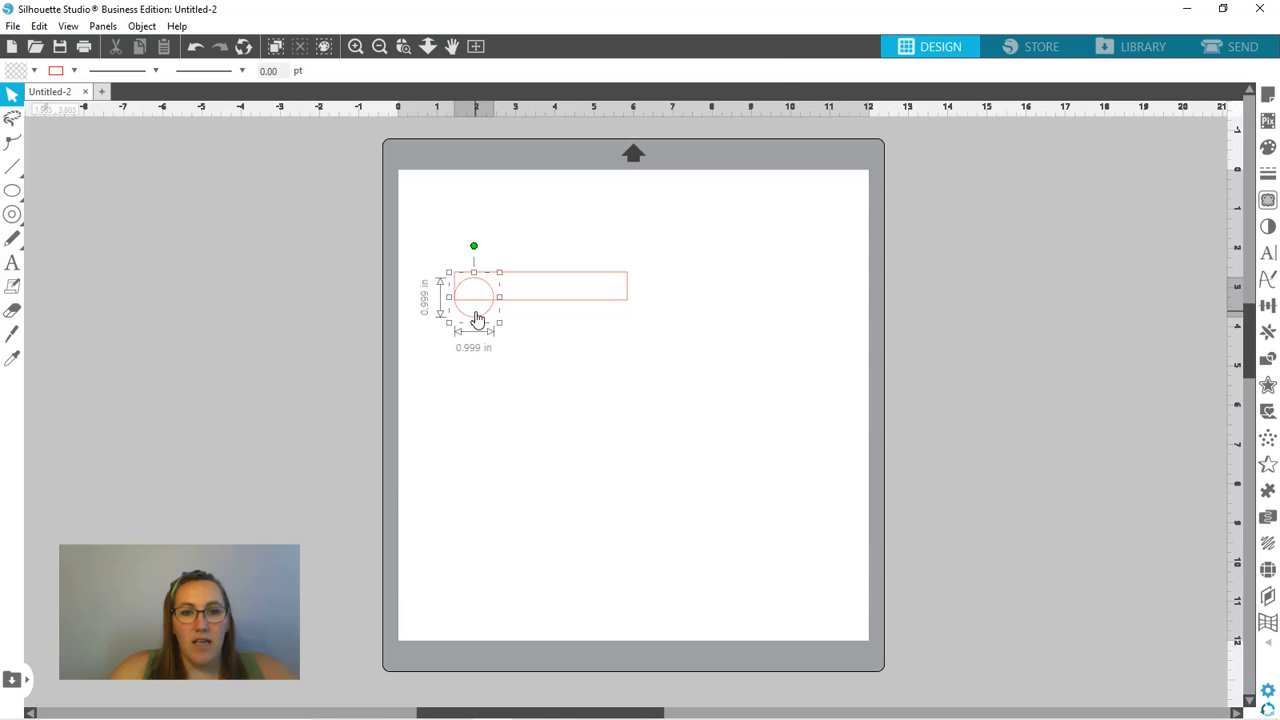
click(1269, 333)
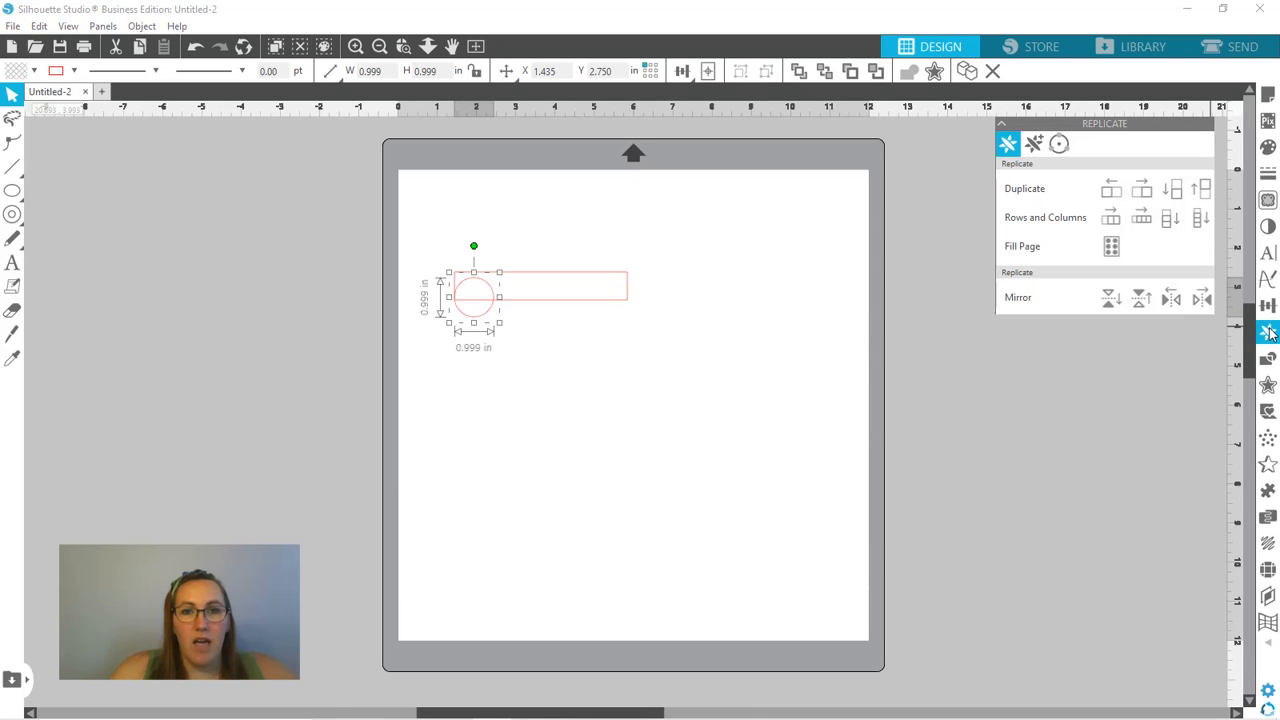
click(1148, 226)
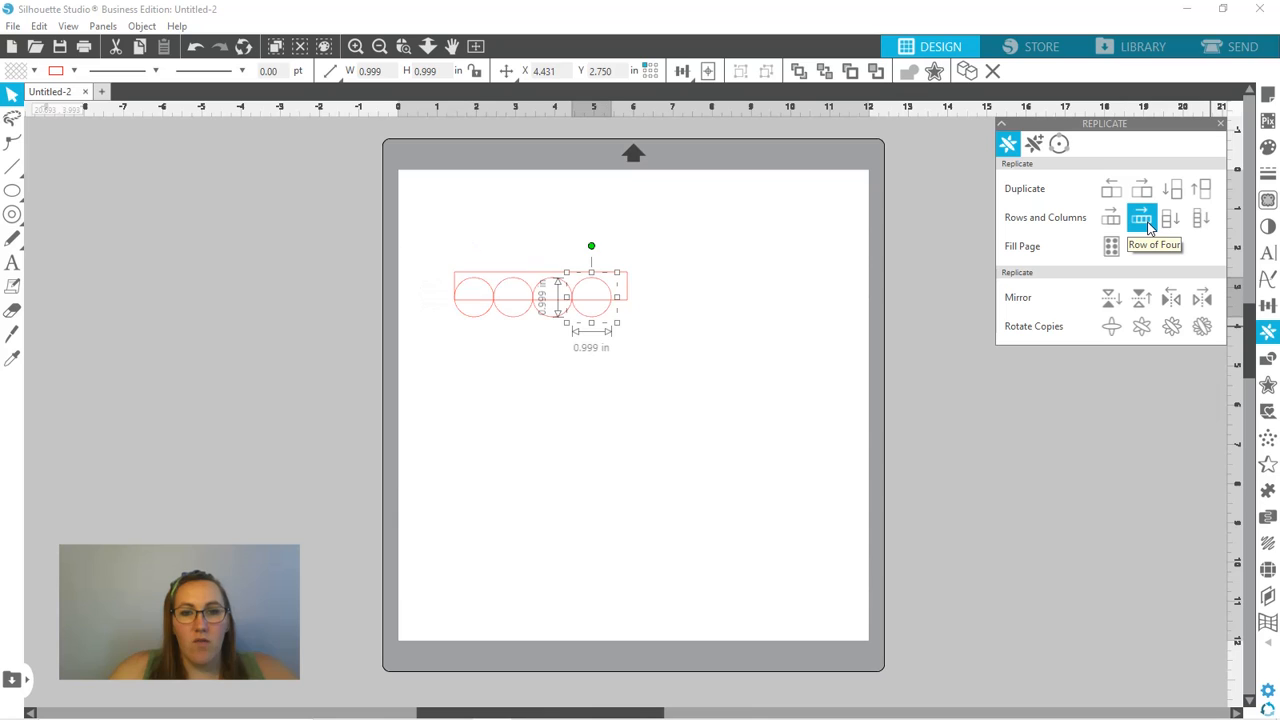
click(748, 351)
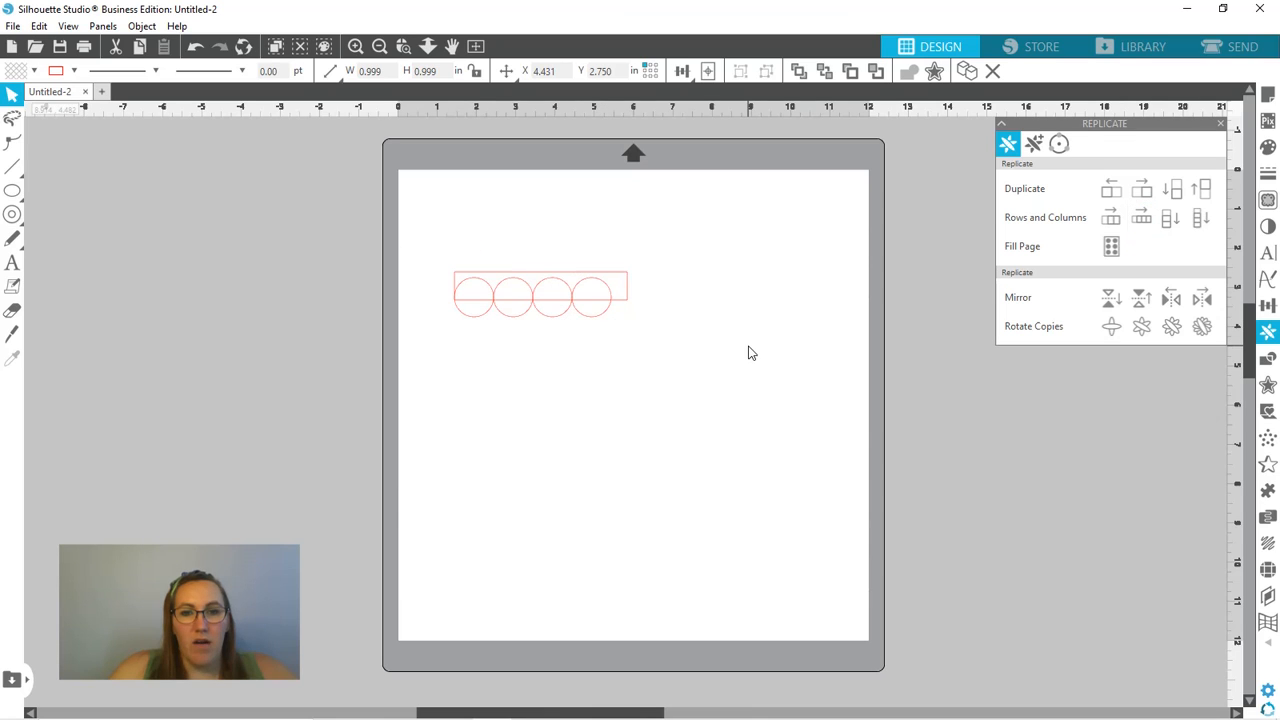
- Resize the rectangle from its lower-right corner to about 4 in wide, flush with the fourth circle's right edge
click(627, 291)
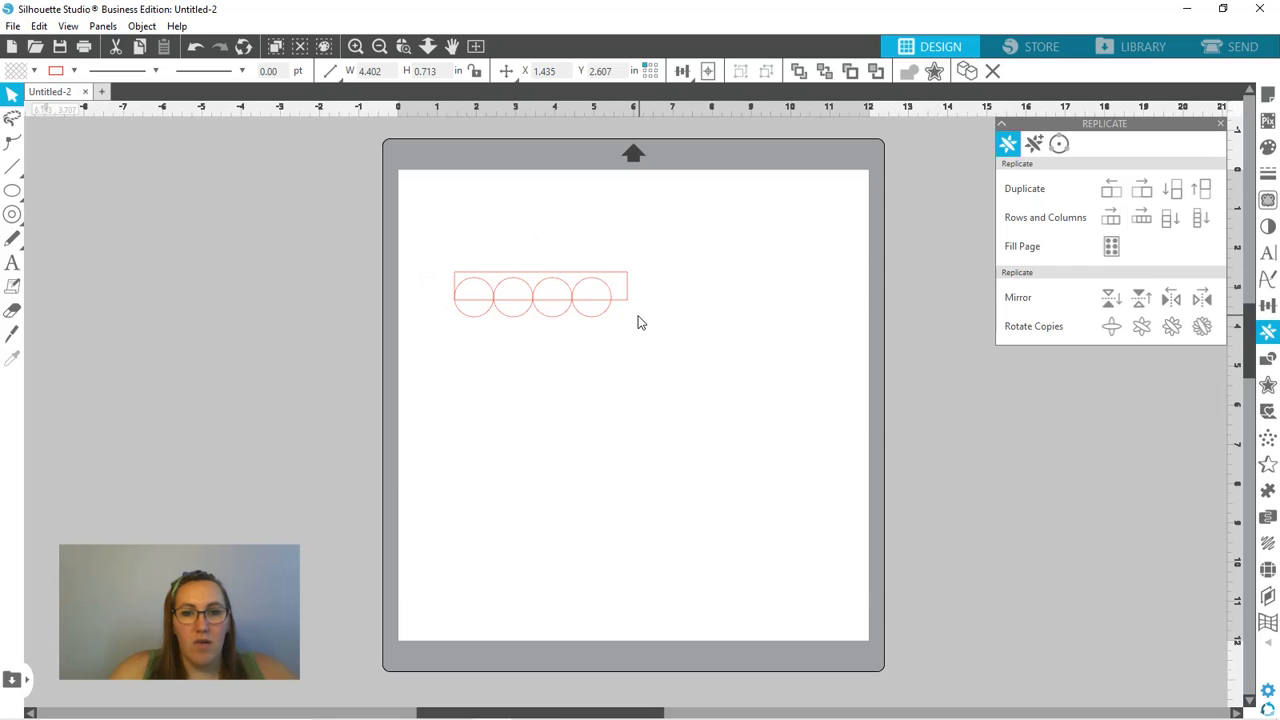
drag(632, 306, 617, 317)
click(672, 362)
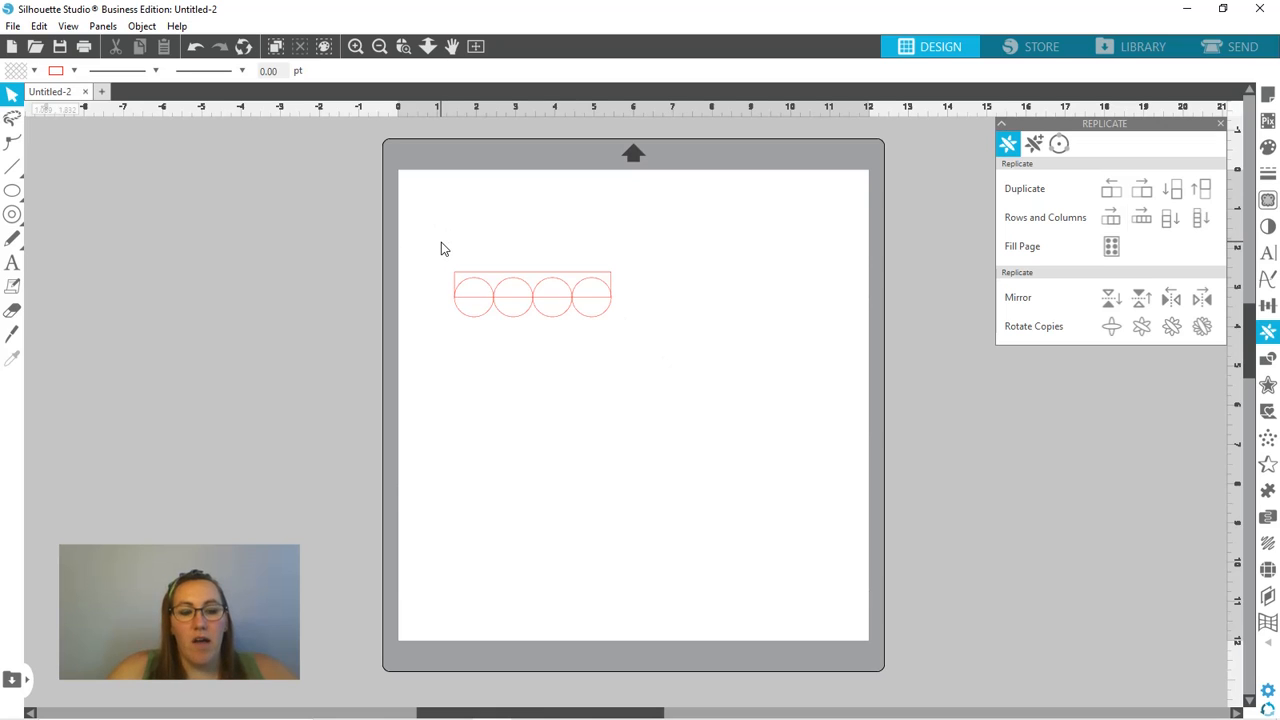
- Weld the rectangle and the four circles into one scalloped border shape
key(ctrl+a)
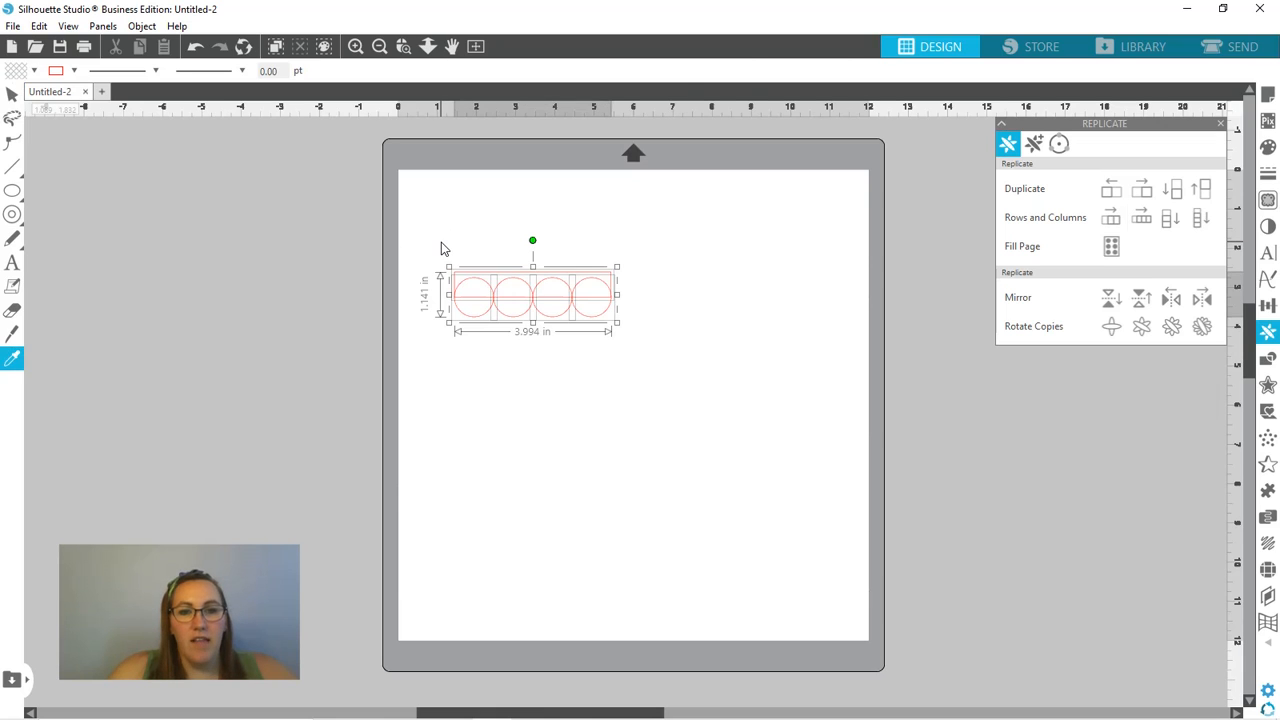
right_click(519, 326)
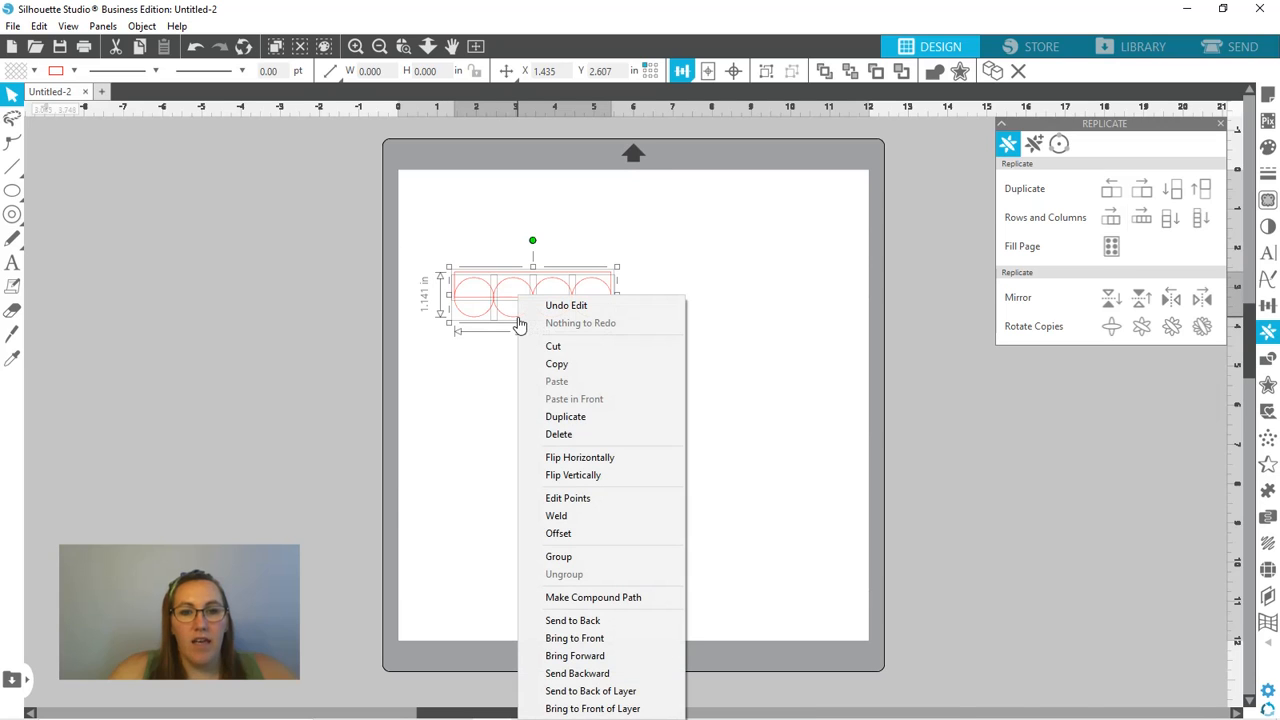
click(596, 525)
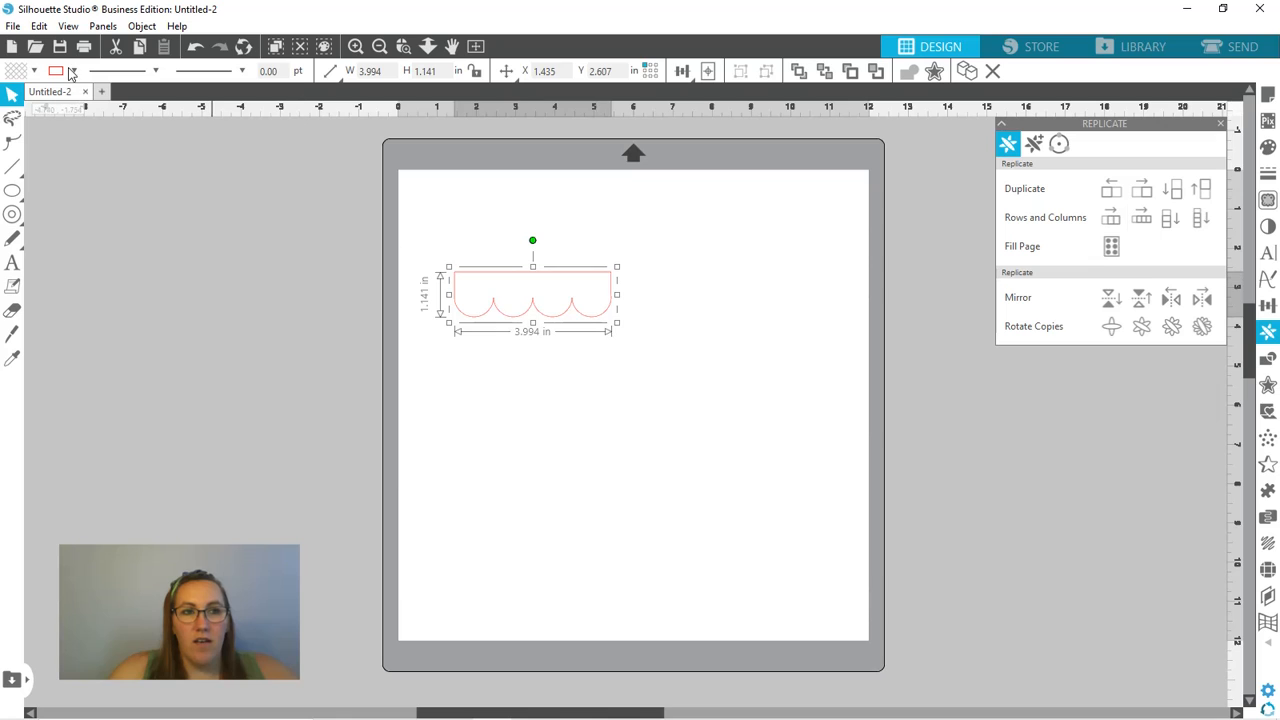
- Fill the scalloped border with dark pink and move it to the upper-left corner of the page
click(34, 71)
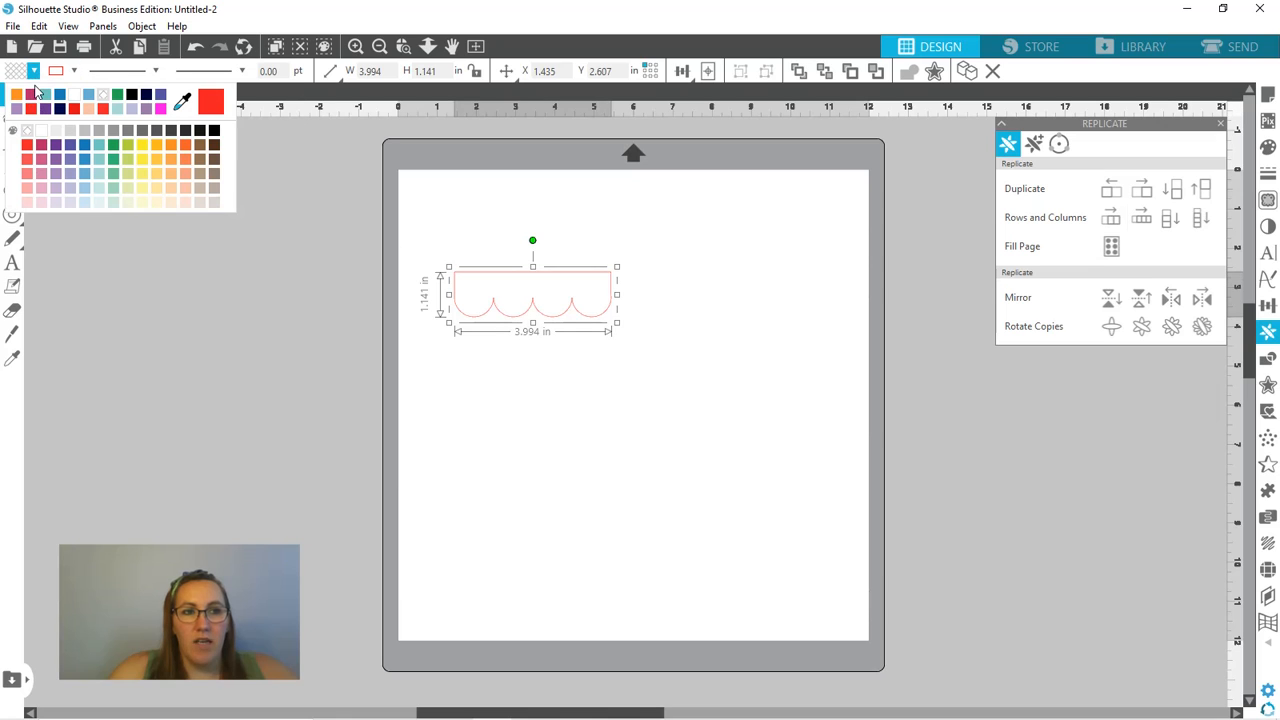
click(31, 95)
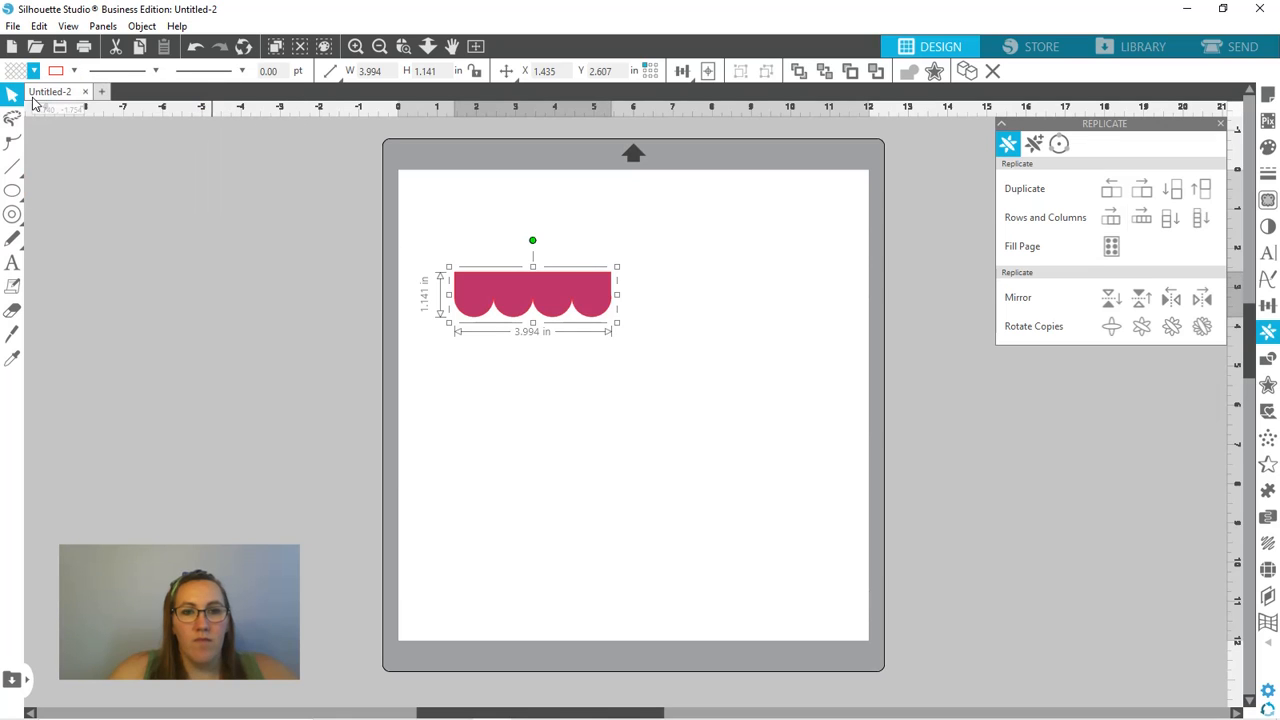
click(363, 420)
drag(534, 306, 490, 225)
click(88, 243)
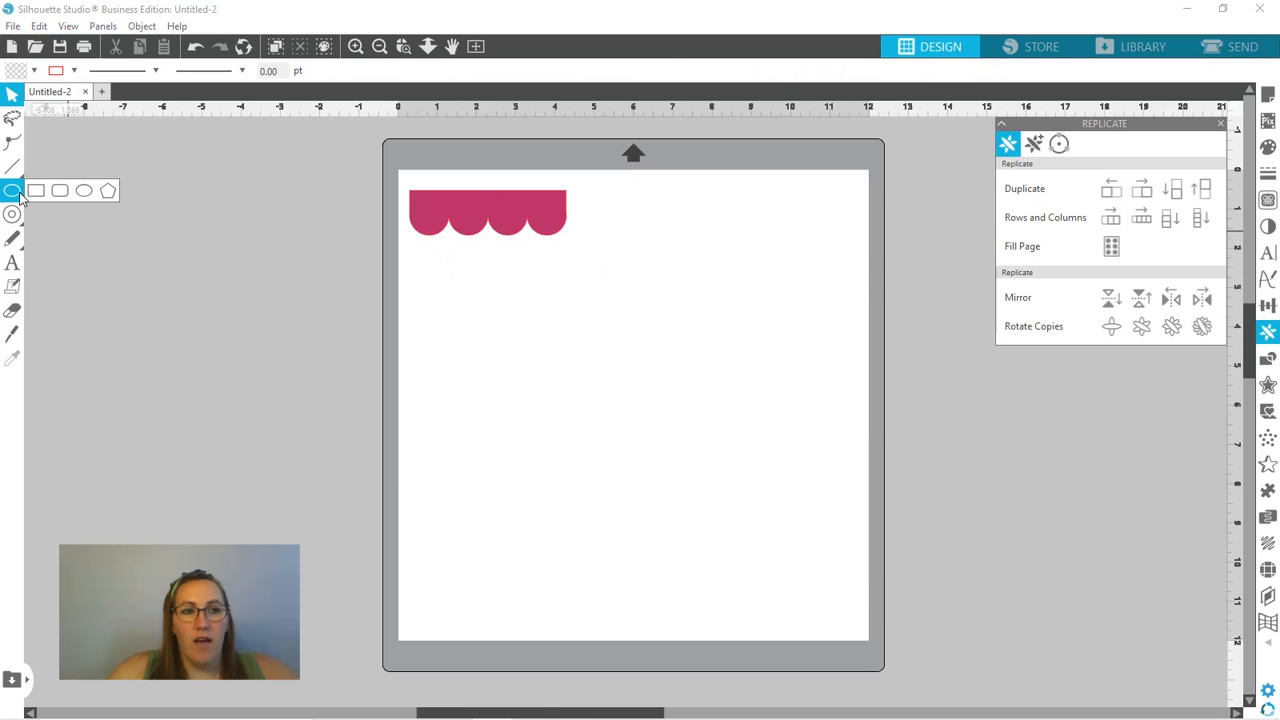
- Draw a second rectangle about 5.38 in wide and 1.06 in high below the pink border
click(35, 190)
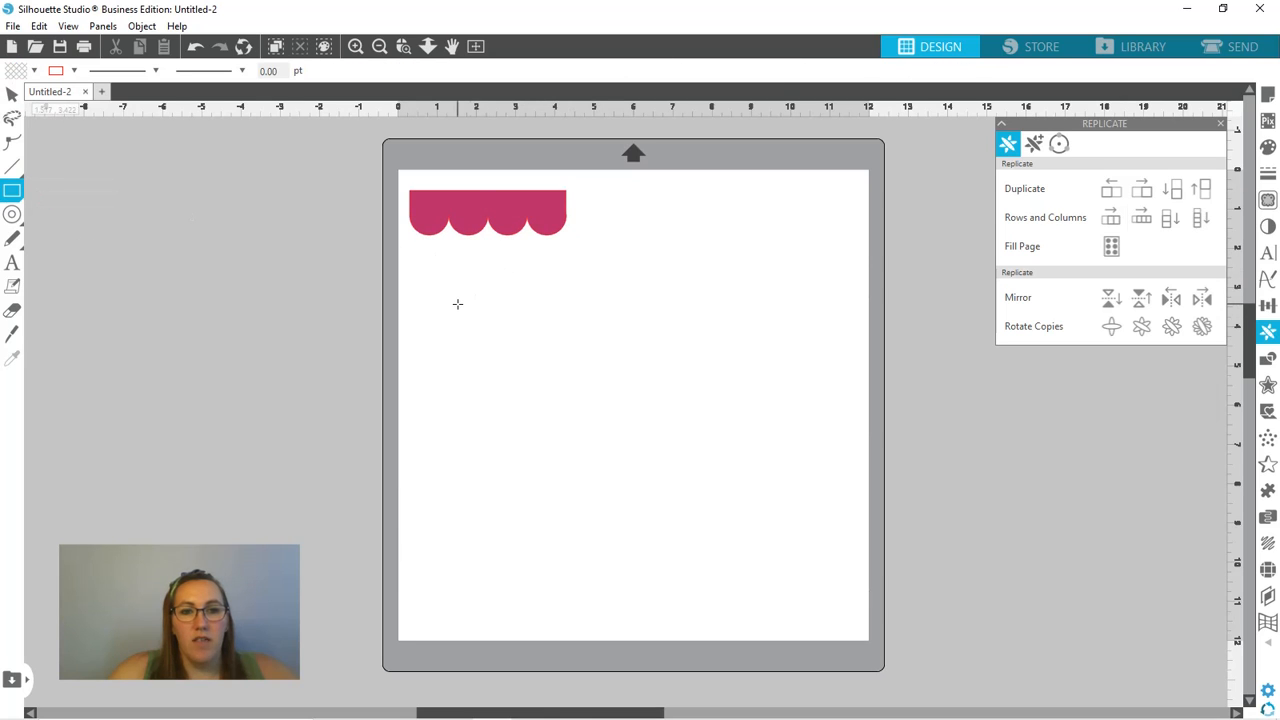
drag(459, 303, 669, 346)
key(v)
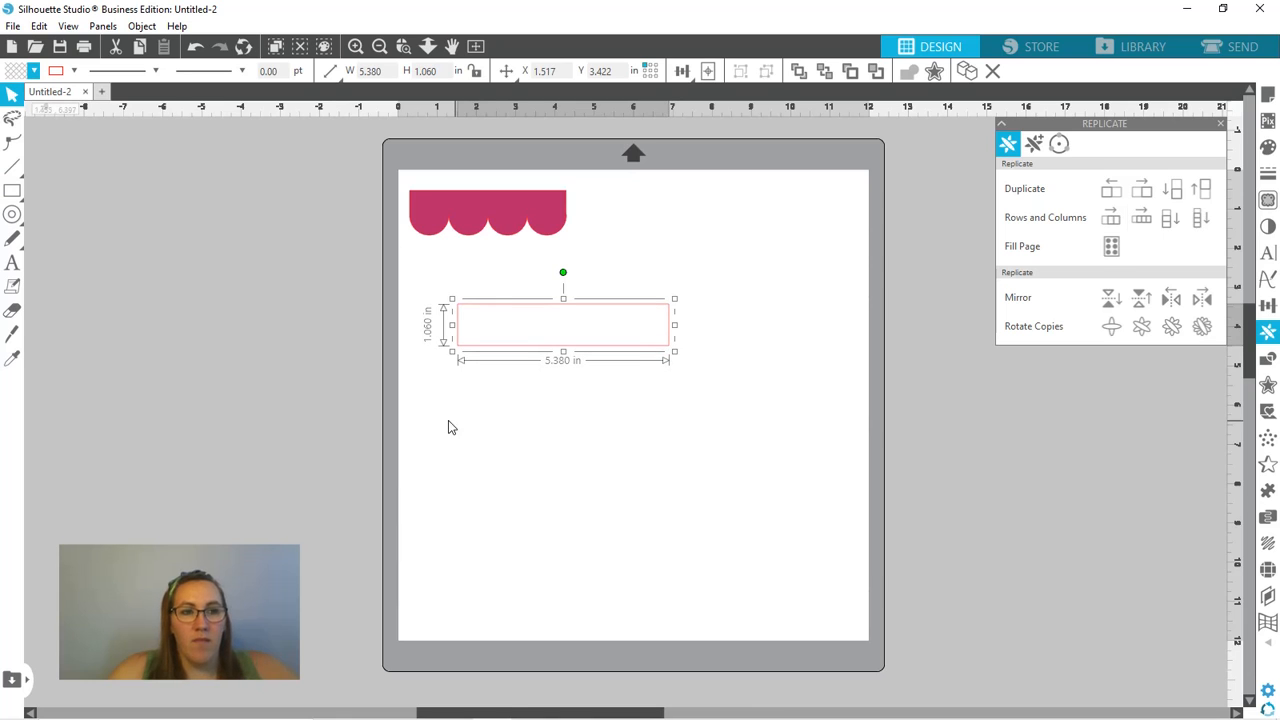
- Draw a ring about 1.36 in across and position it over the second rectangle's lower-left corner, straddling the bottom edge
click(13, 216)
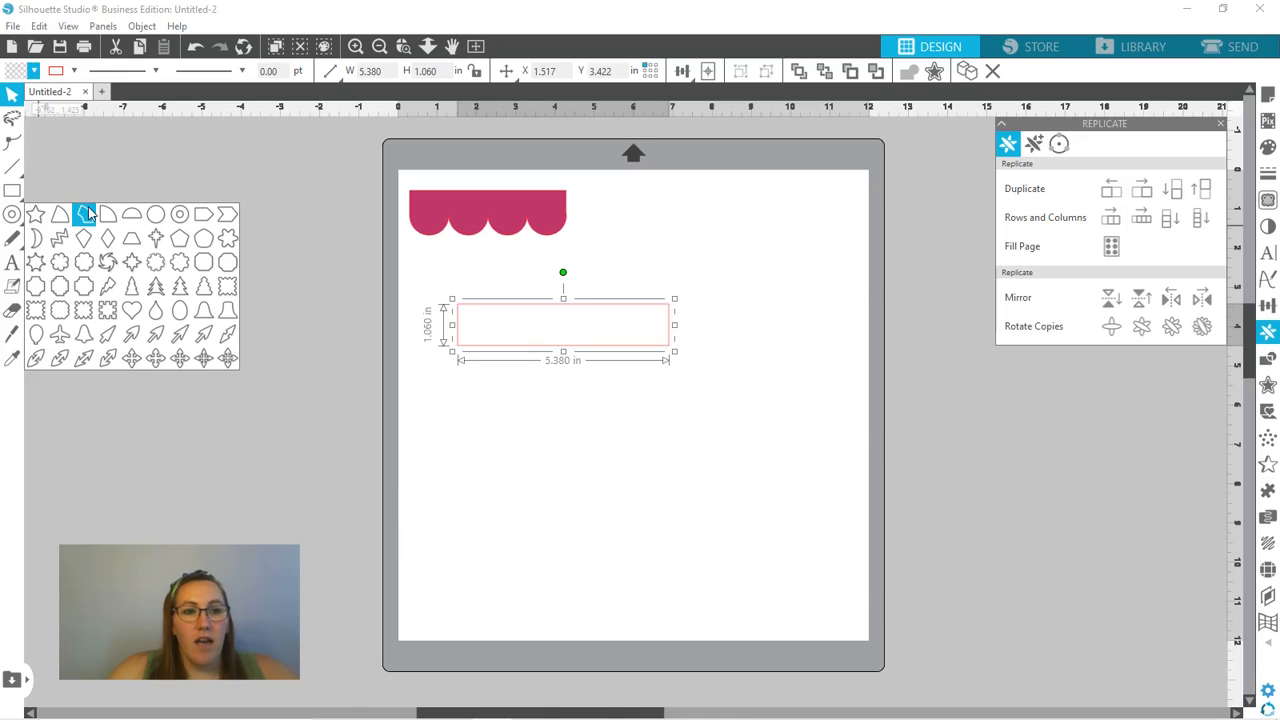
click(180, 216)
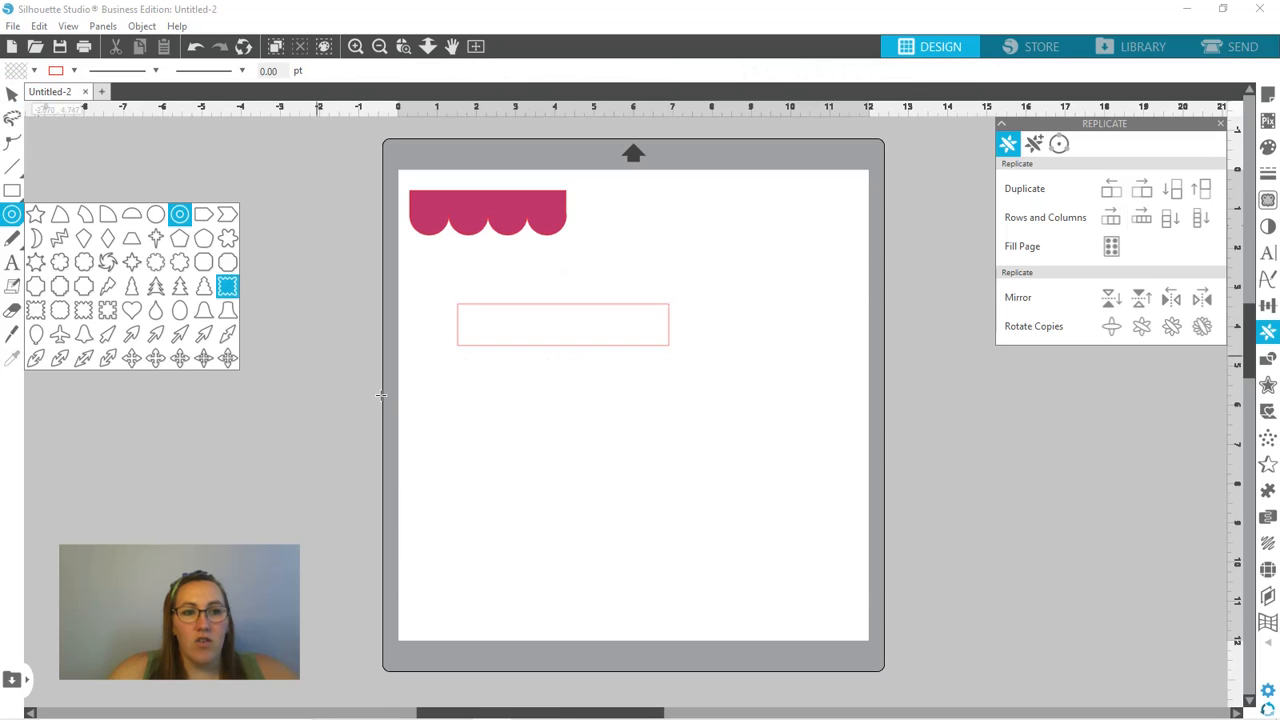
drag(477, 412, 498, 430)
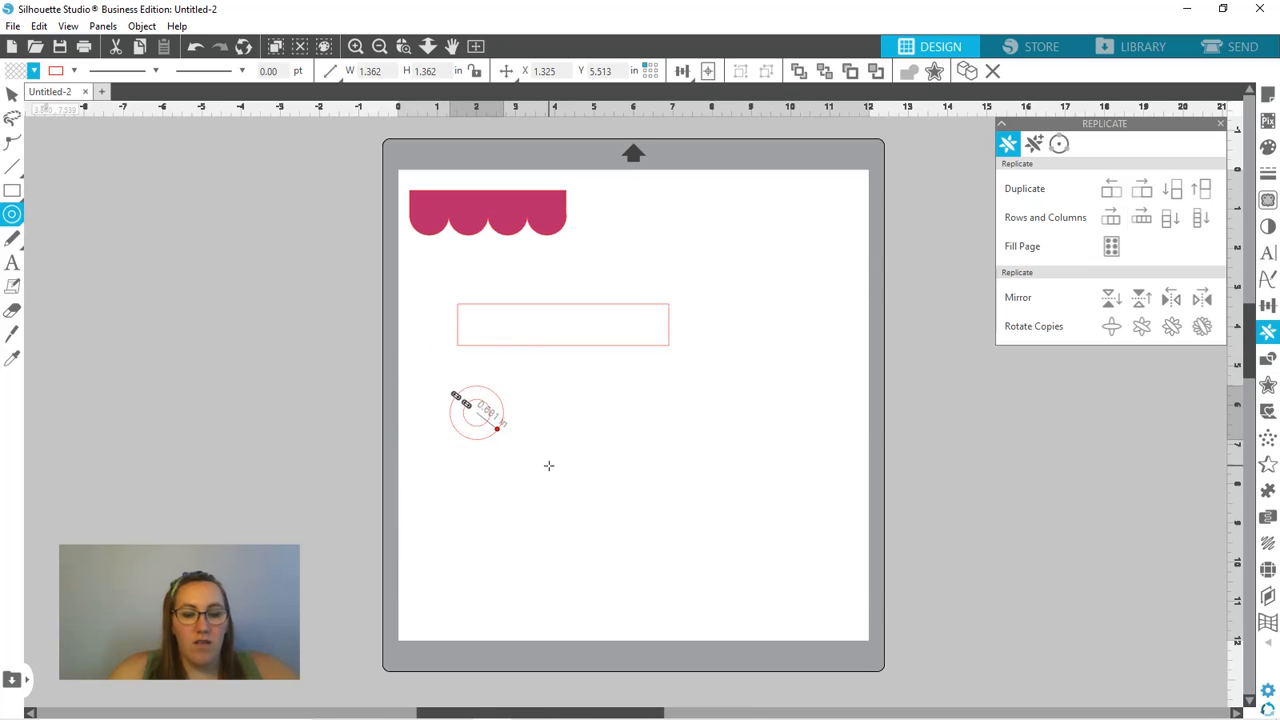
key(v)
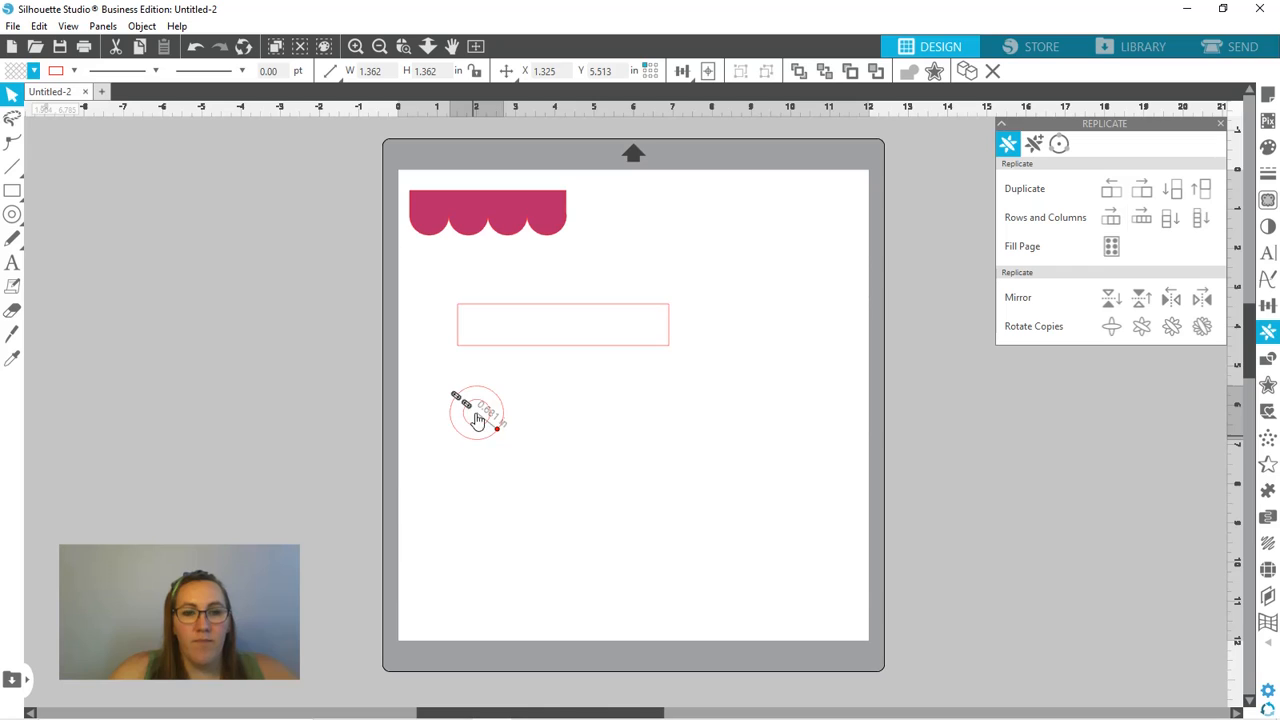
drag(475, 447, 481, 378)
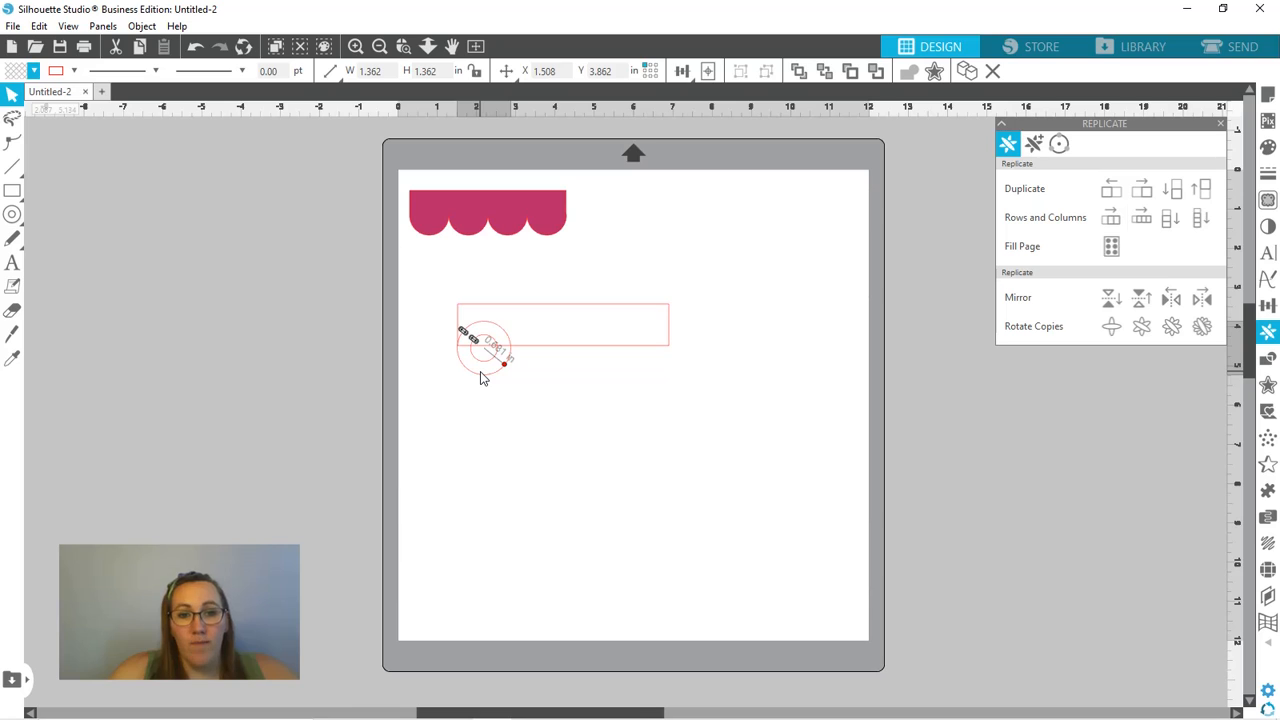
drag(481, 378, 481, 370)
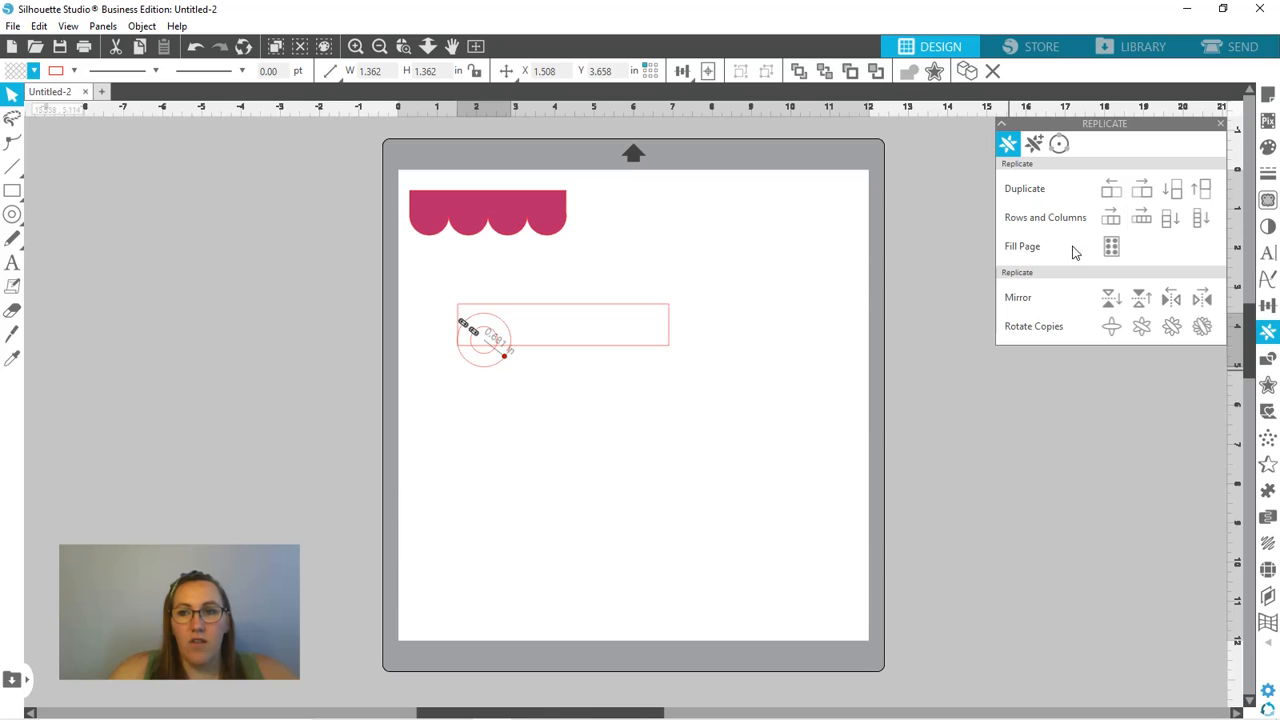
- Replicate the ring into a row of four along the second rectangle's bottom edge
click(1146, 220)
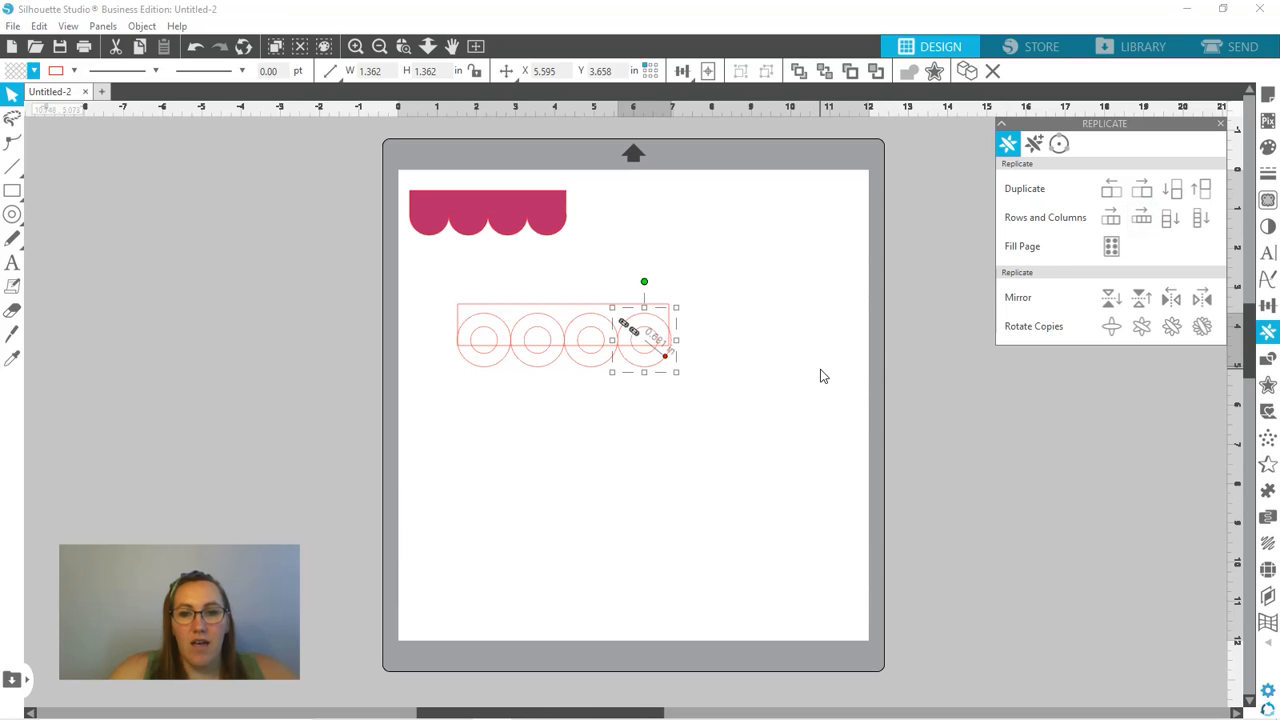
click(823, 374)
click(664, 322)
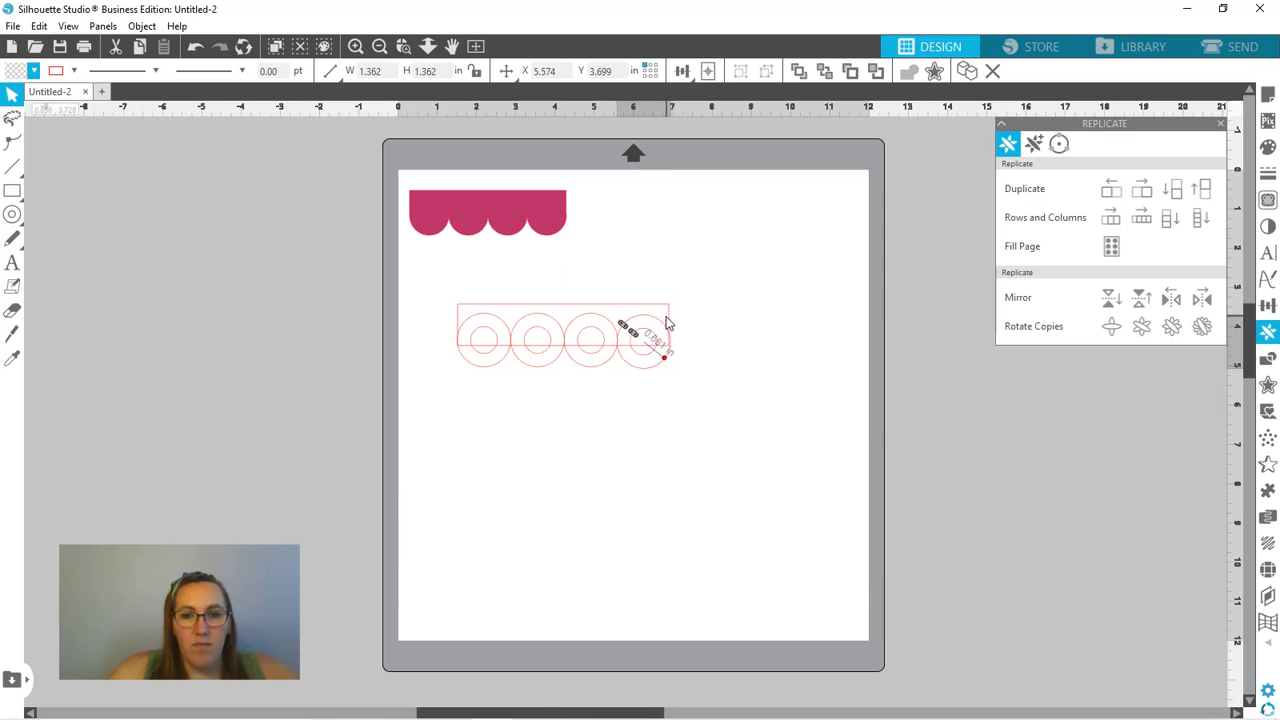
click(668, 322)
click(699, 320)
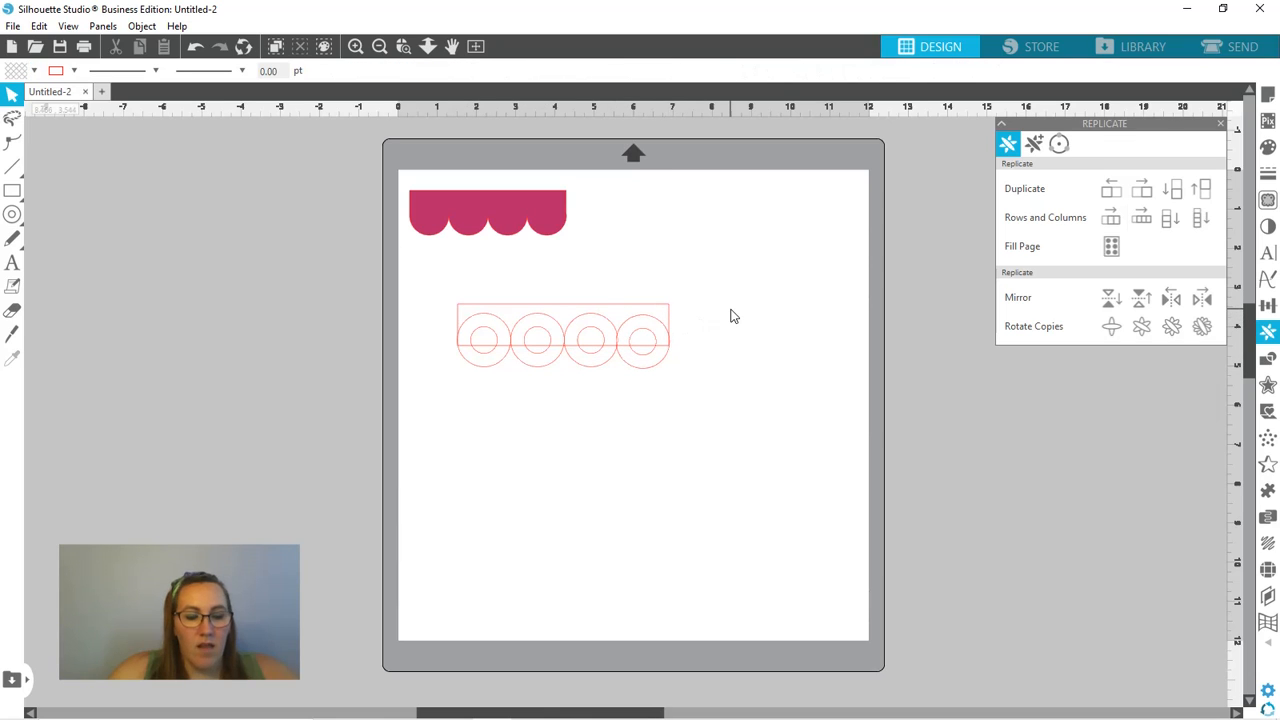
key(ctrl+z)
key(ctrl+z)
key(ctrl+z)
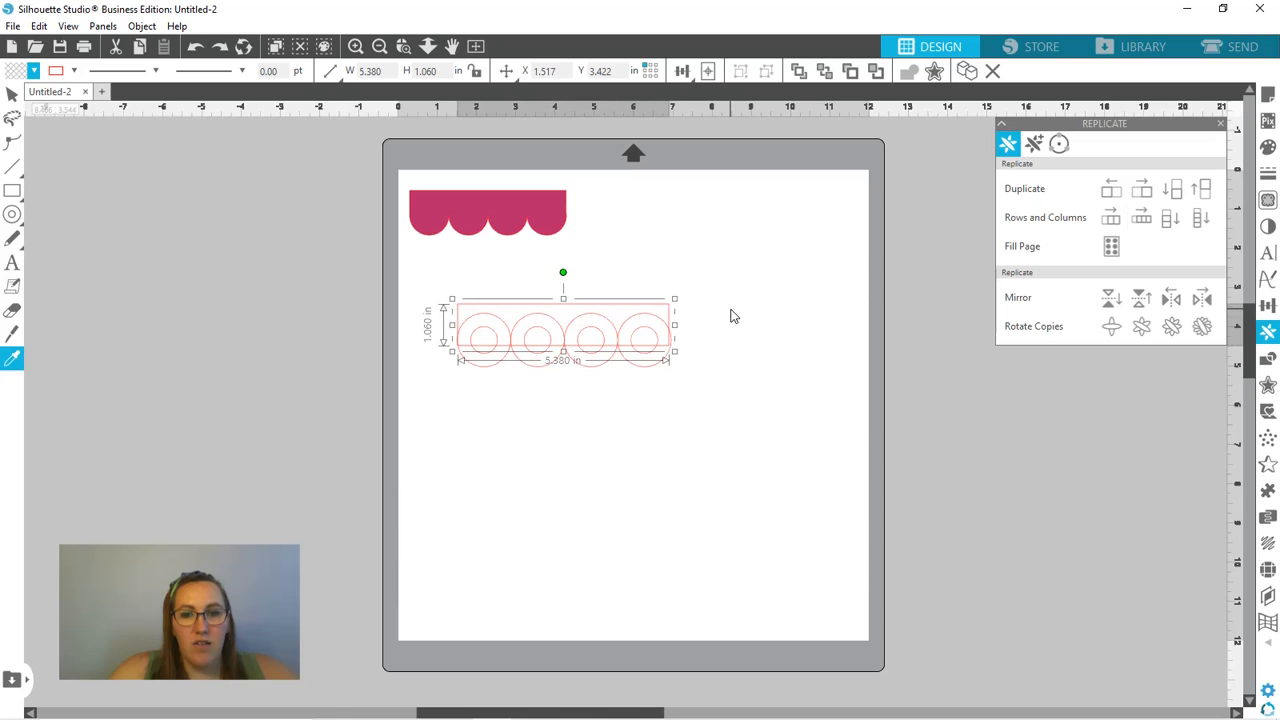
- Enlarge the second rectangle to about 5.46 in wide and 1.08 in high so it spans the outer edges of the four rings
click(727, 324)
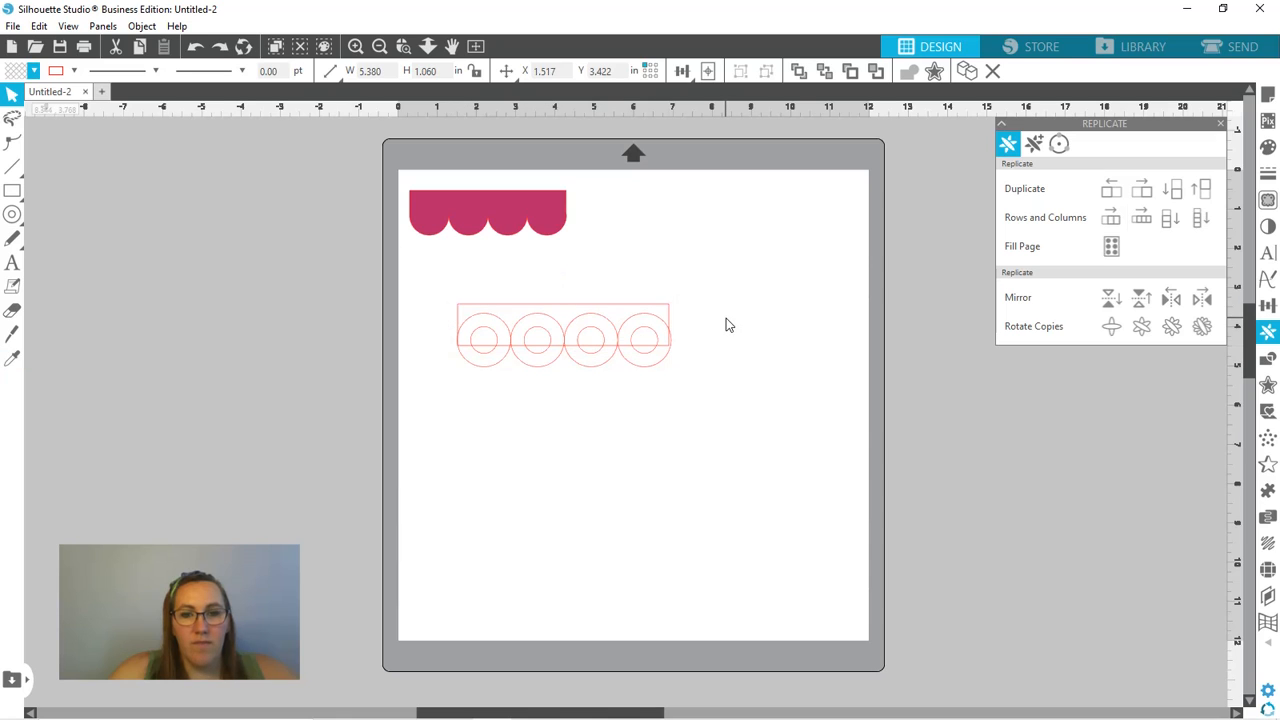
click(653, 315)
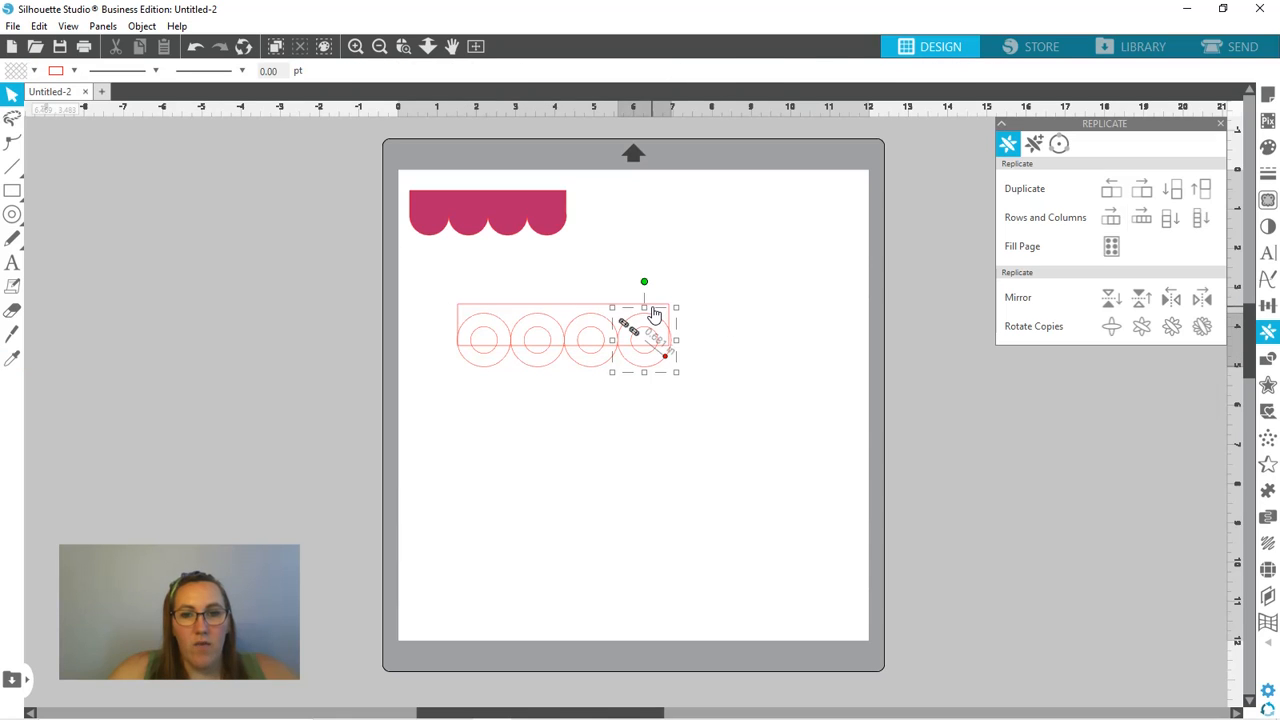
click(597, 312)
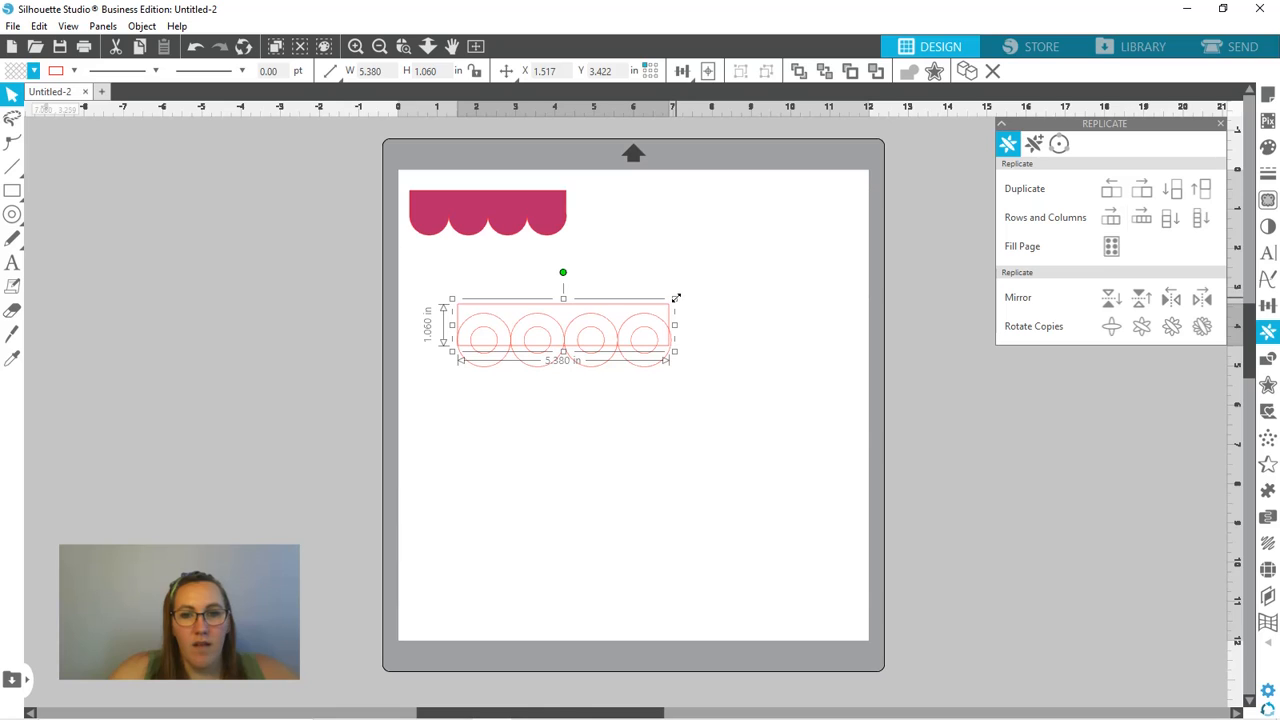
drag(676, 298, 678, 297)
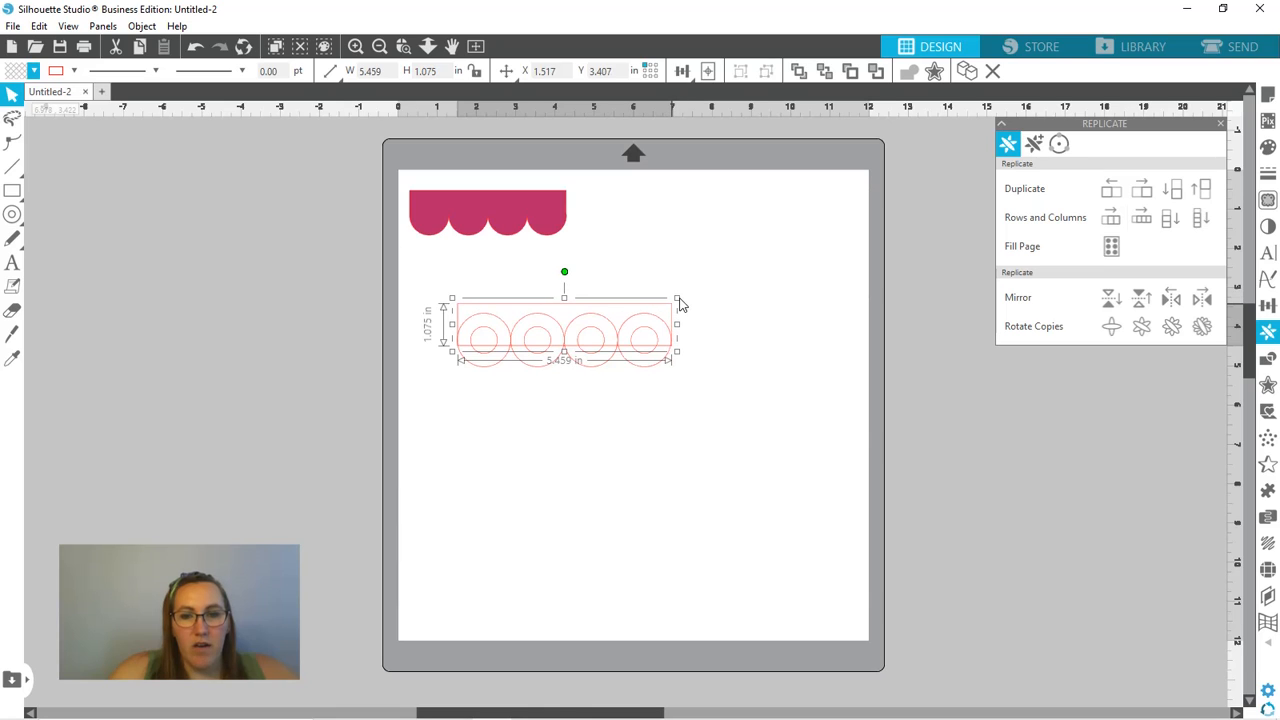
click(723, 426)
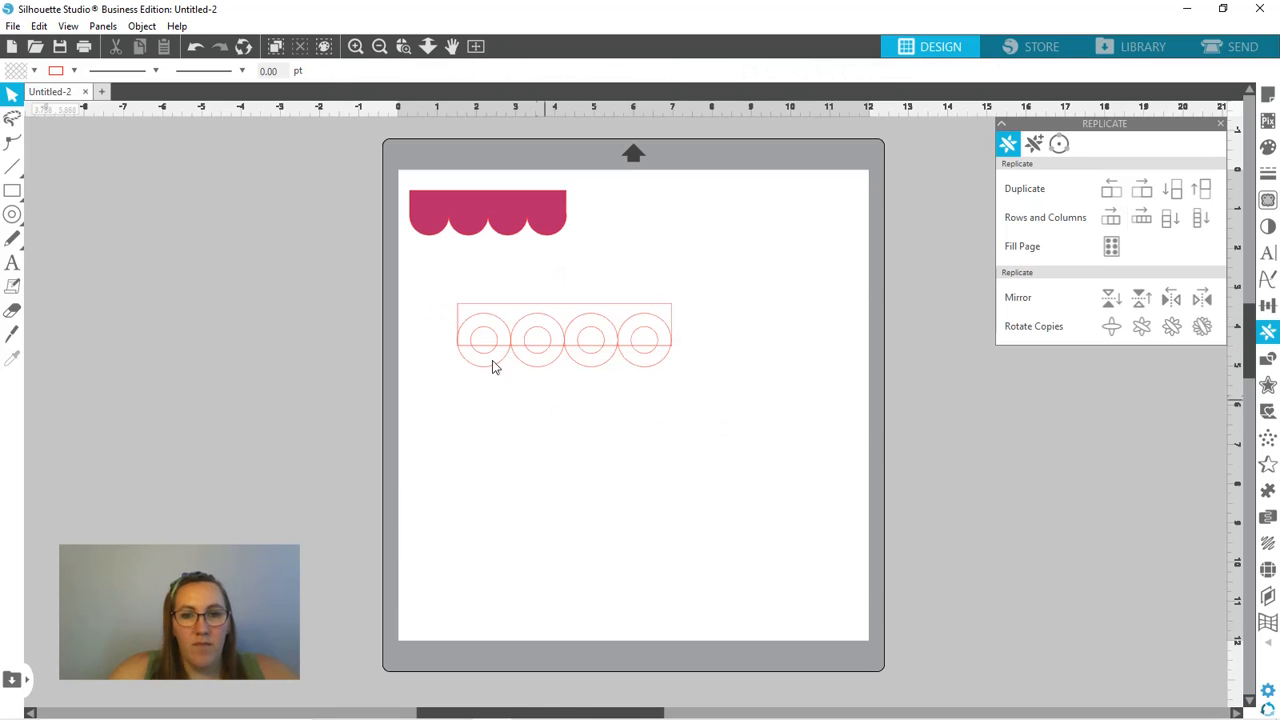
click(457, 322)
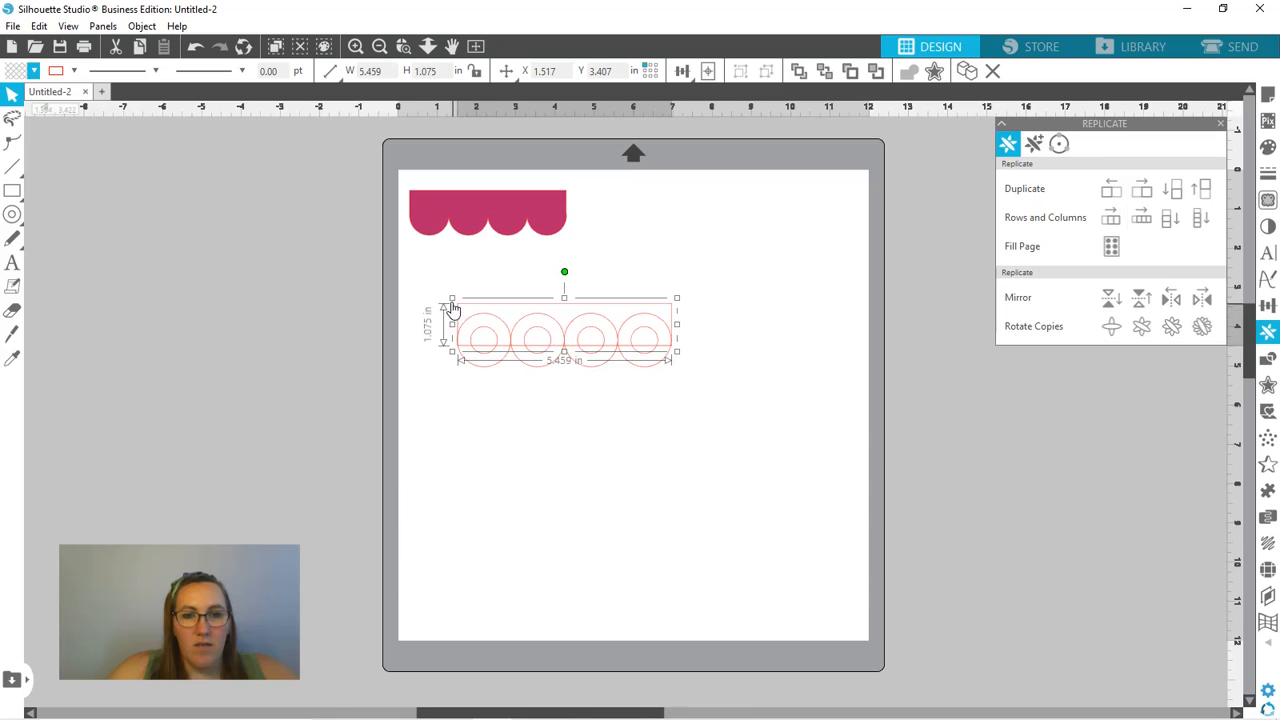
drag(452, 300, 451, 306)
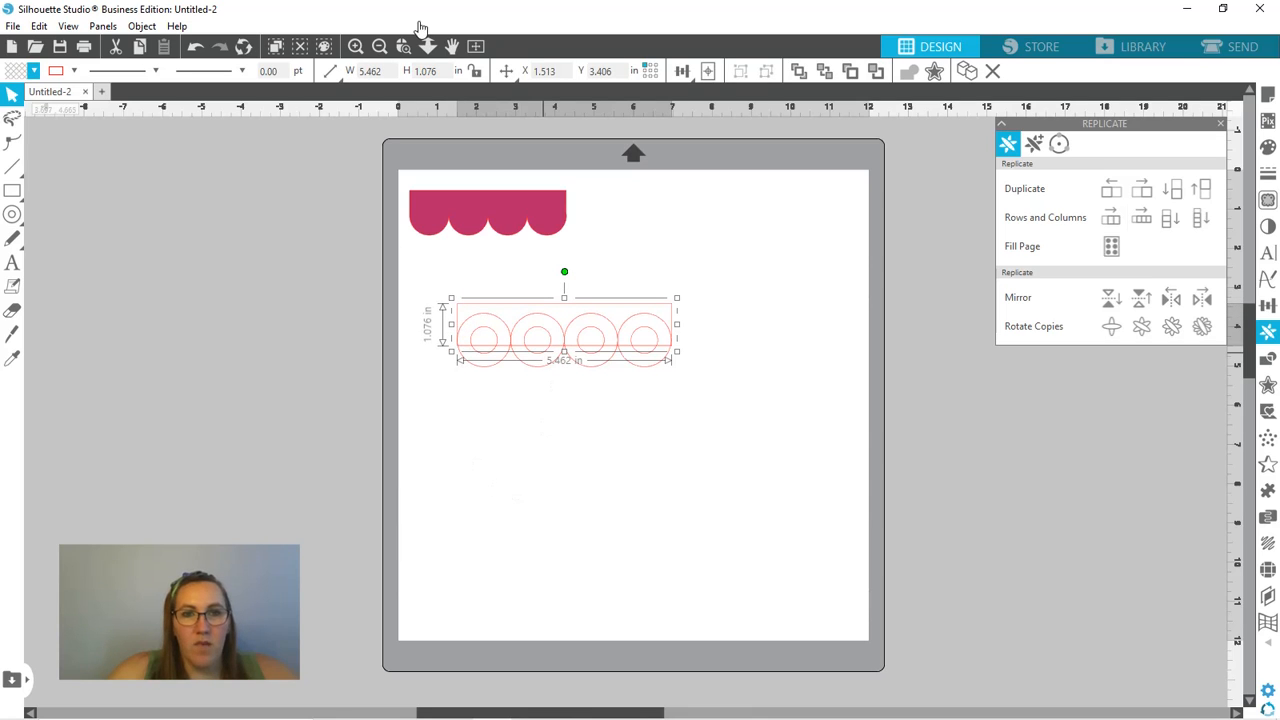
- Weld the rectangle and the four rings into one scalloped border with half-circle cutouts
click(403, 47)
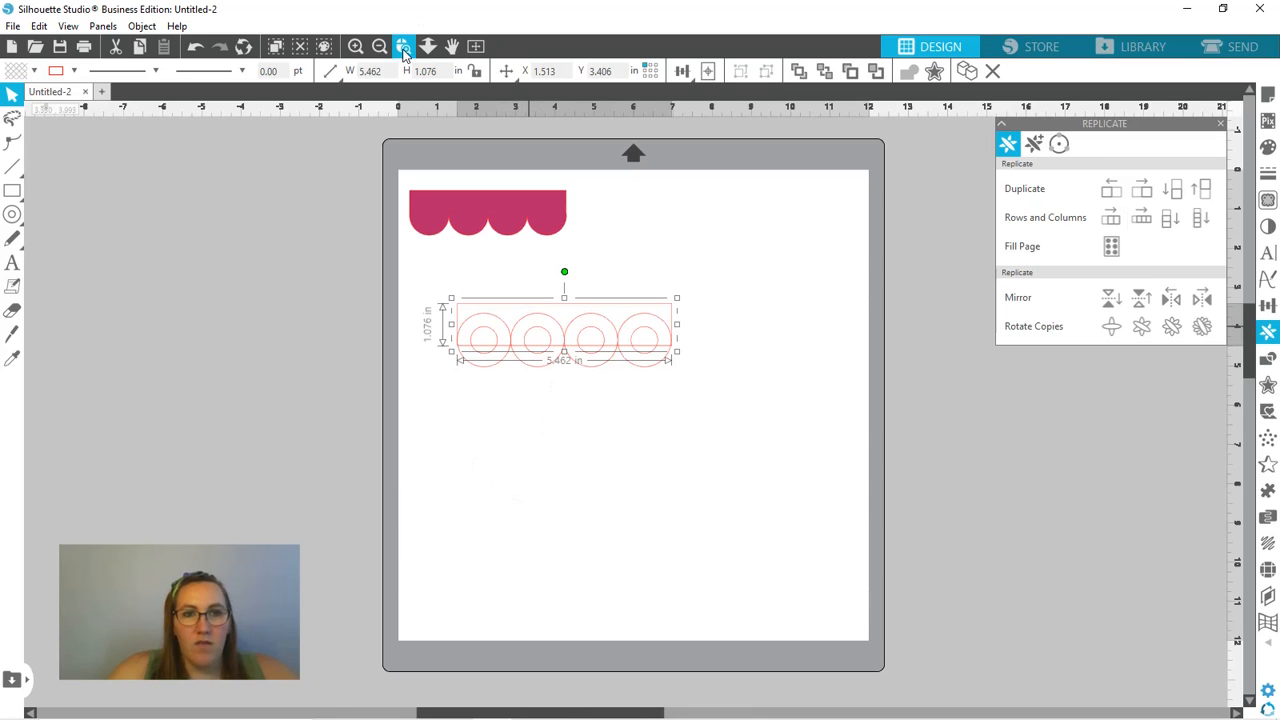
click(521, 344)
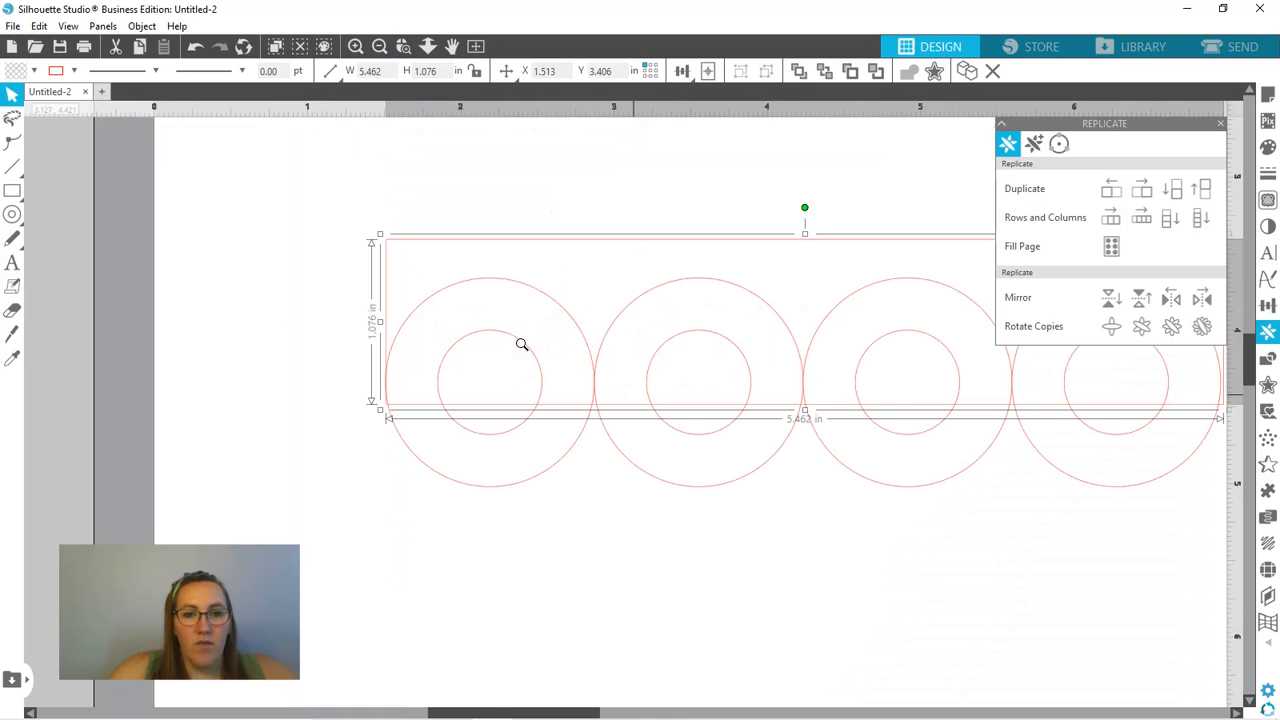
click(1220, 123)
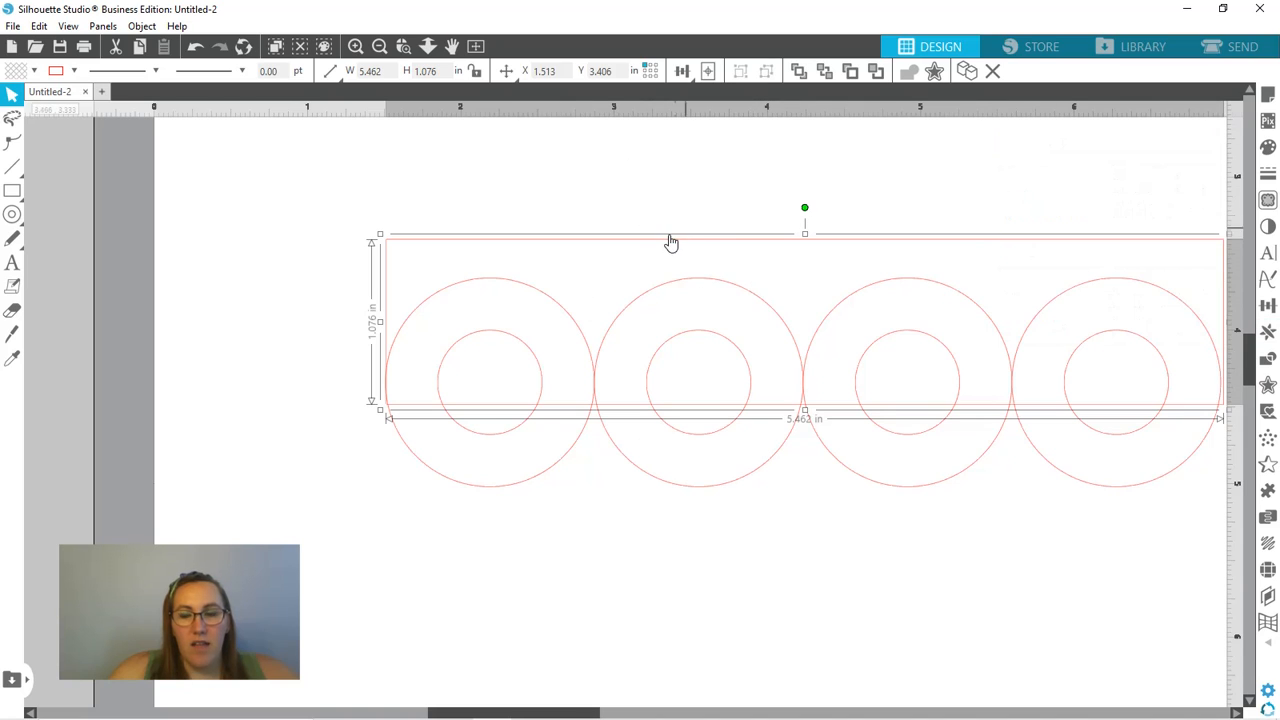
click(316, 200)
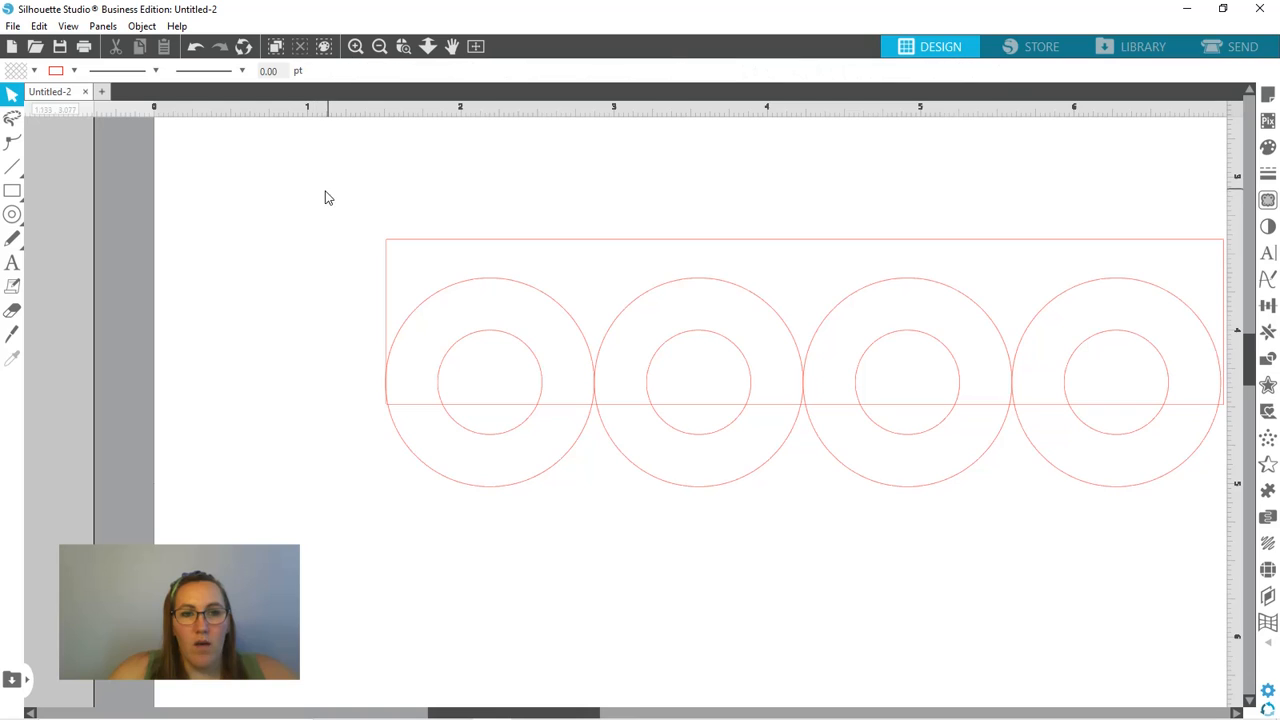
drag(324, 191, 1230, 567)
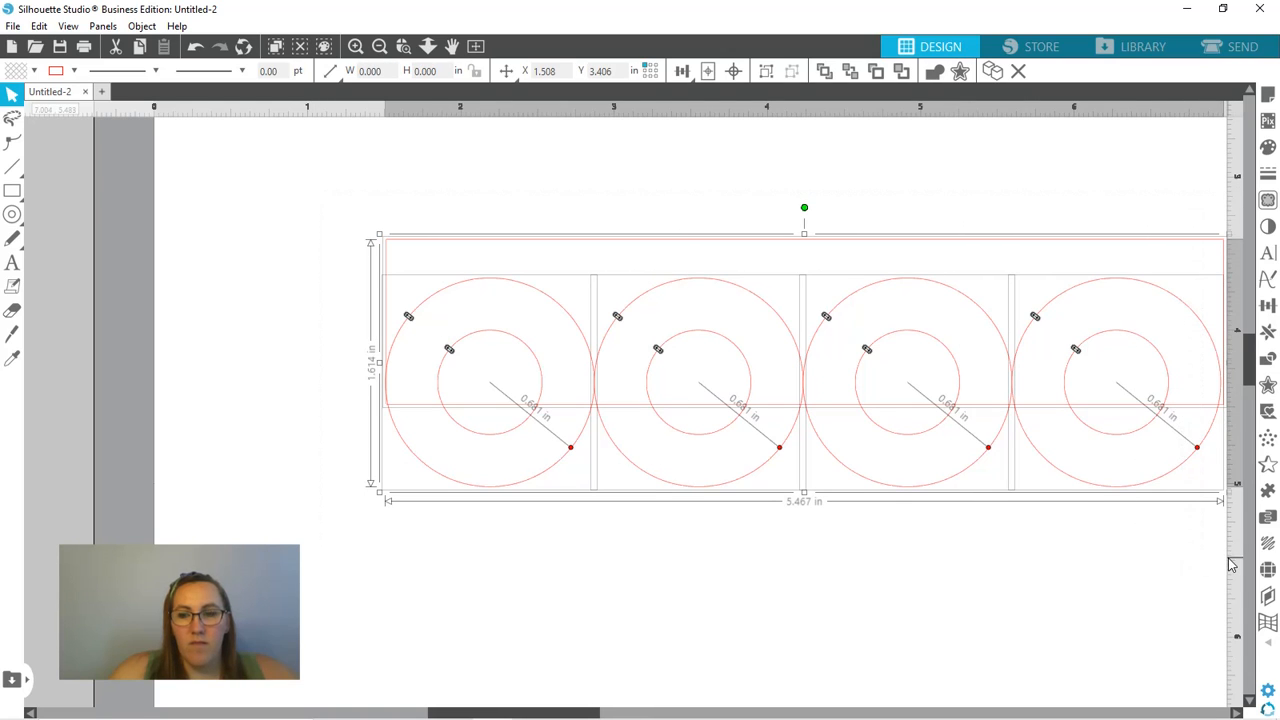
right_click(878, 397)
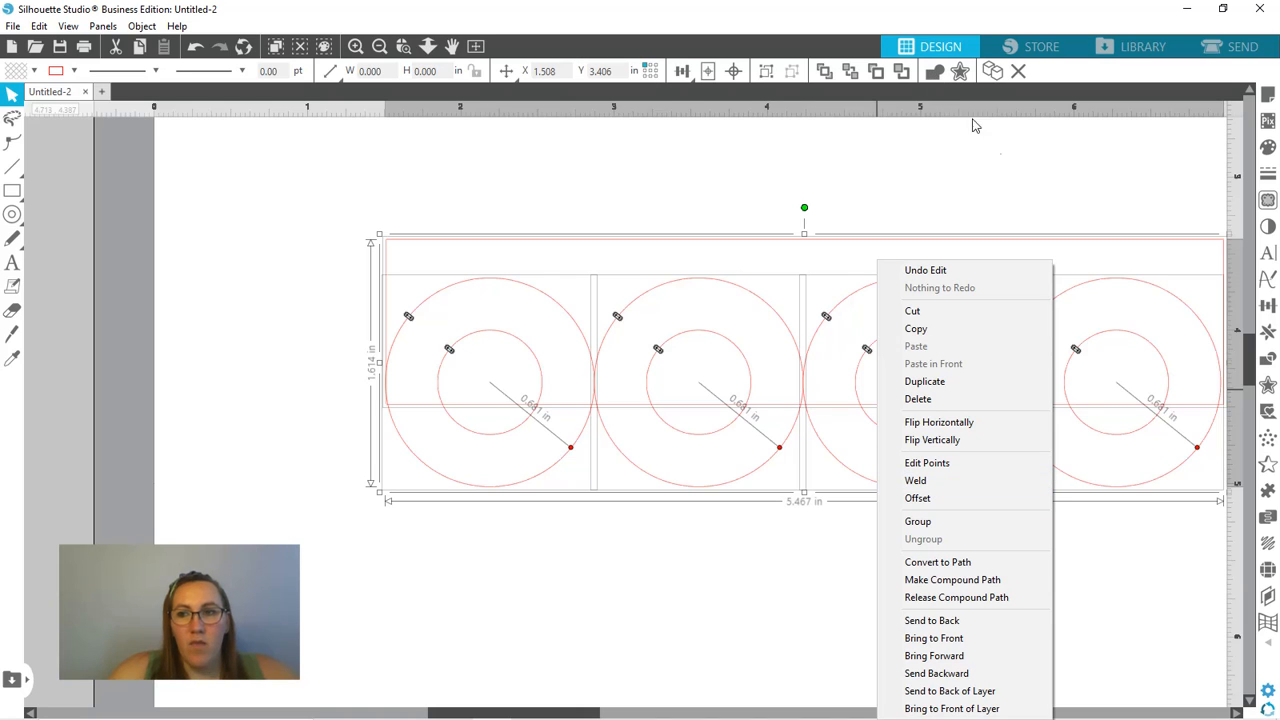
click(940, 78)
click(935, 73)
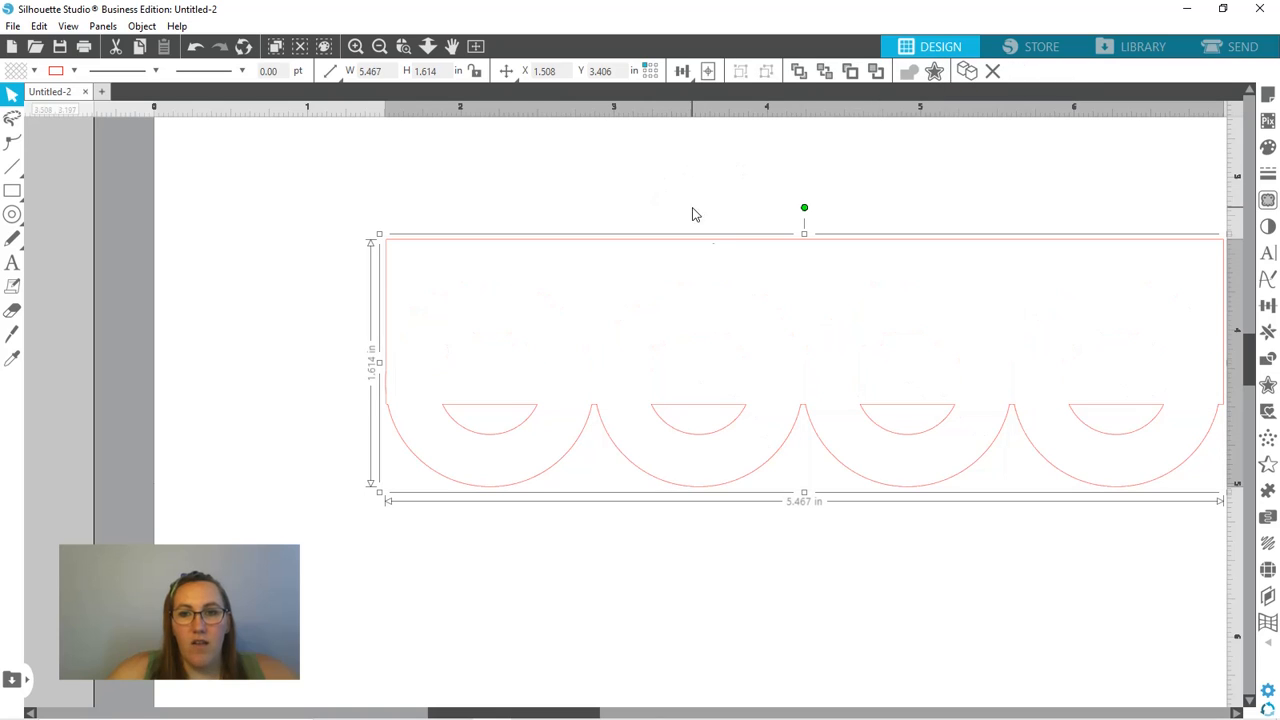
- Fill the welded ring border with purple and move it directly below the pink border near the page's left edge
drag(711, 246, 557, 236)
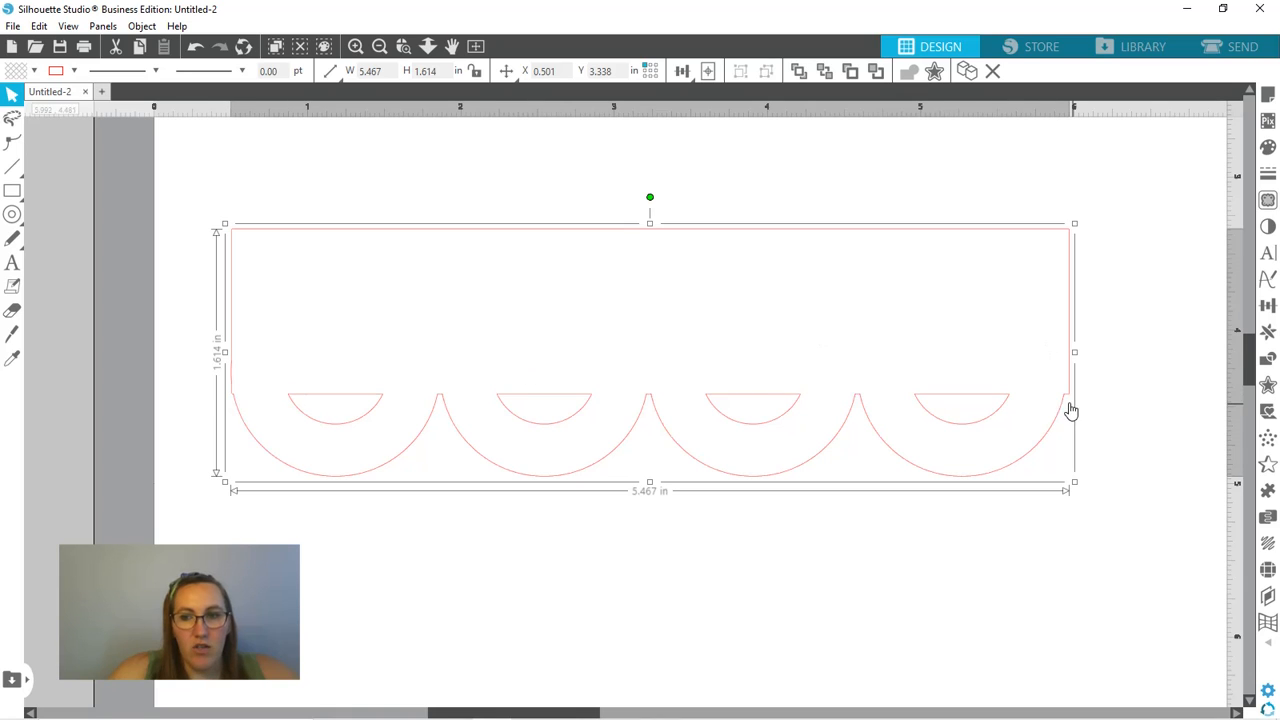
click(33, 71)
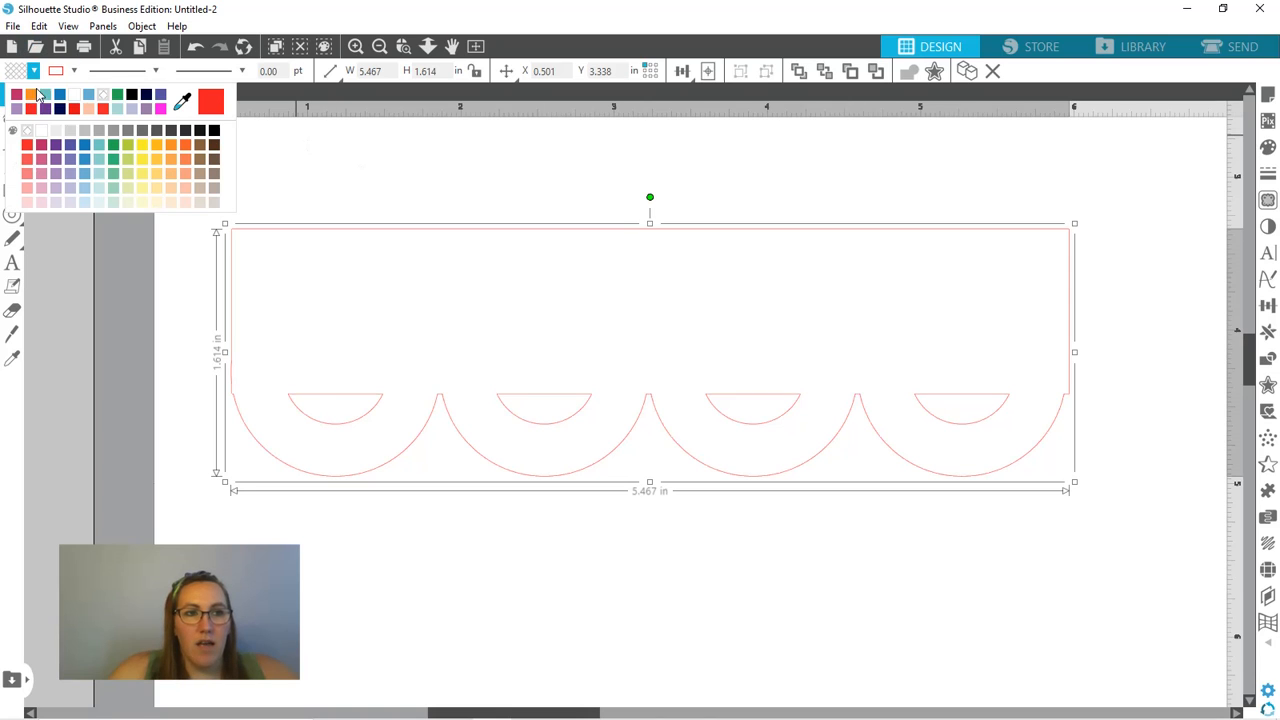
click(46, 108)
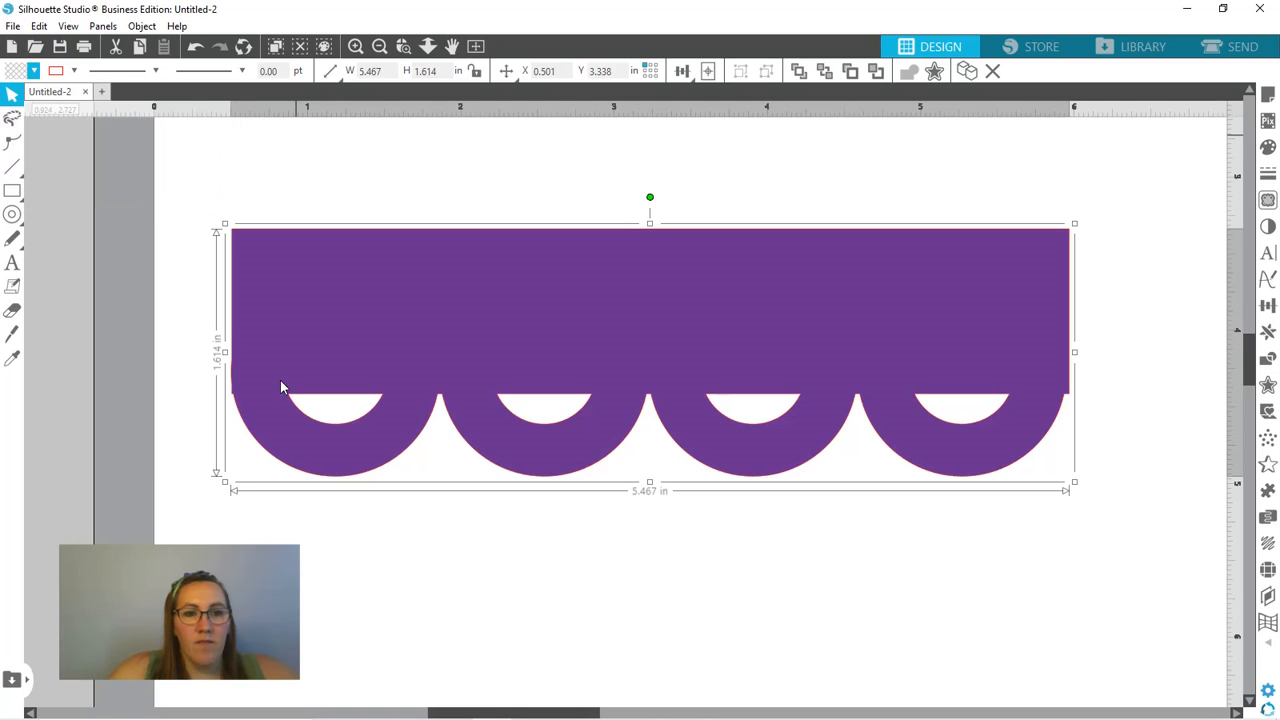
click(617, 591)
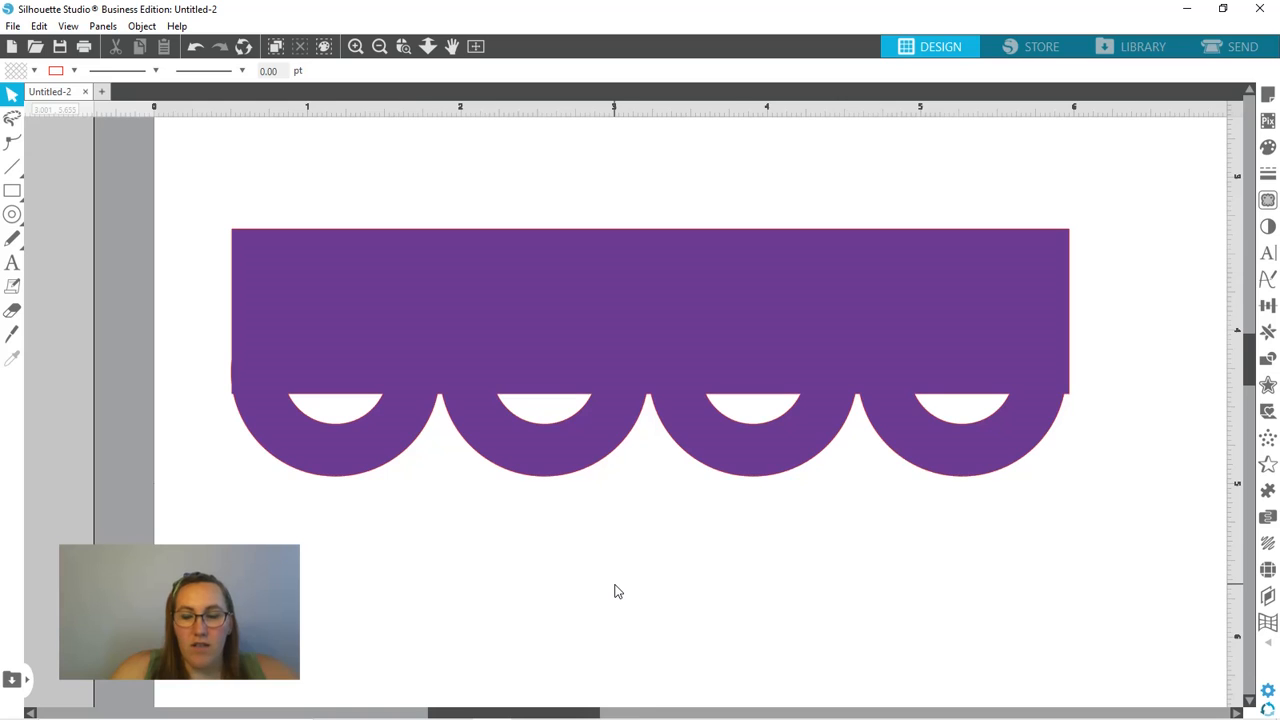
scroll(617, 591, down, 2)
scroll(615, 591, down, 2)
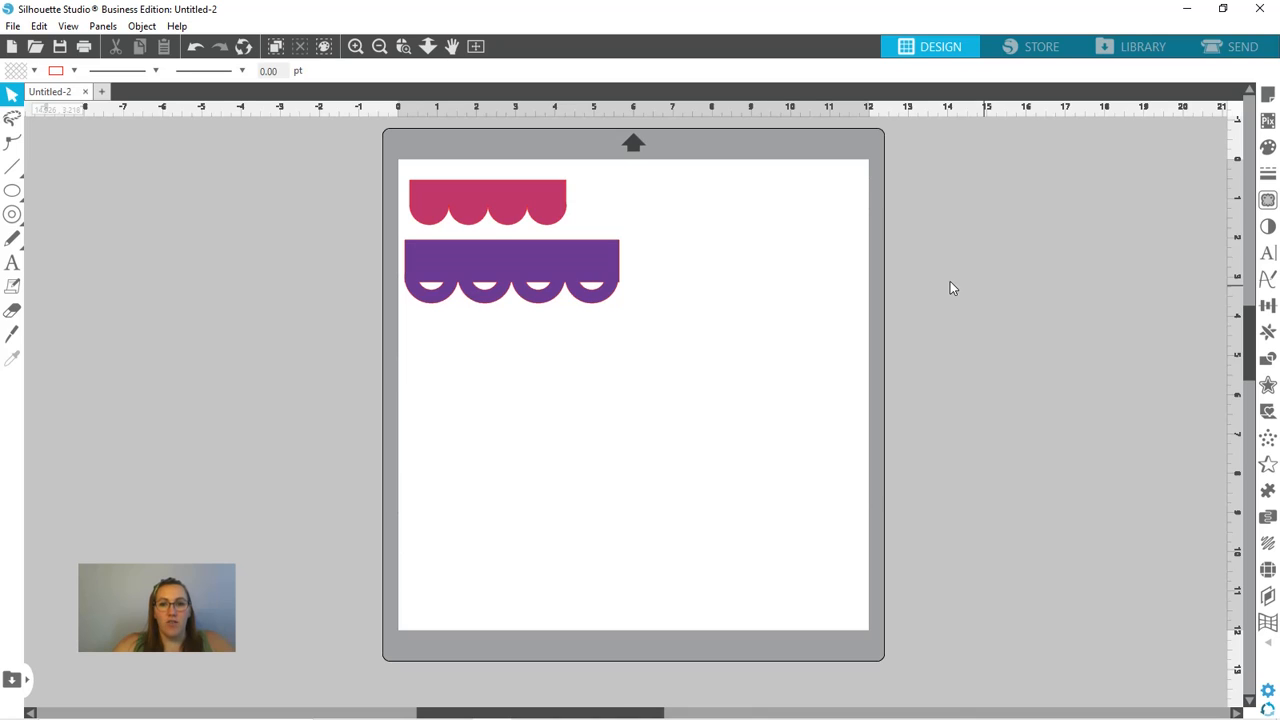
- Draw a circle about 1.78 in across near the middle of the page, below the purple border, and fill it with orange
click(12, 190)
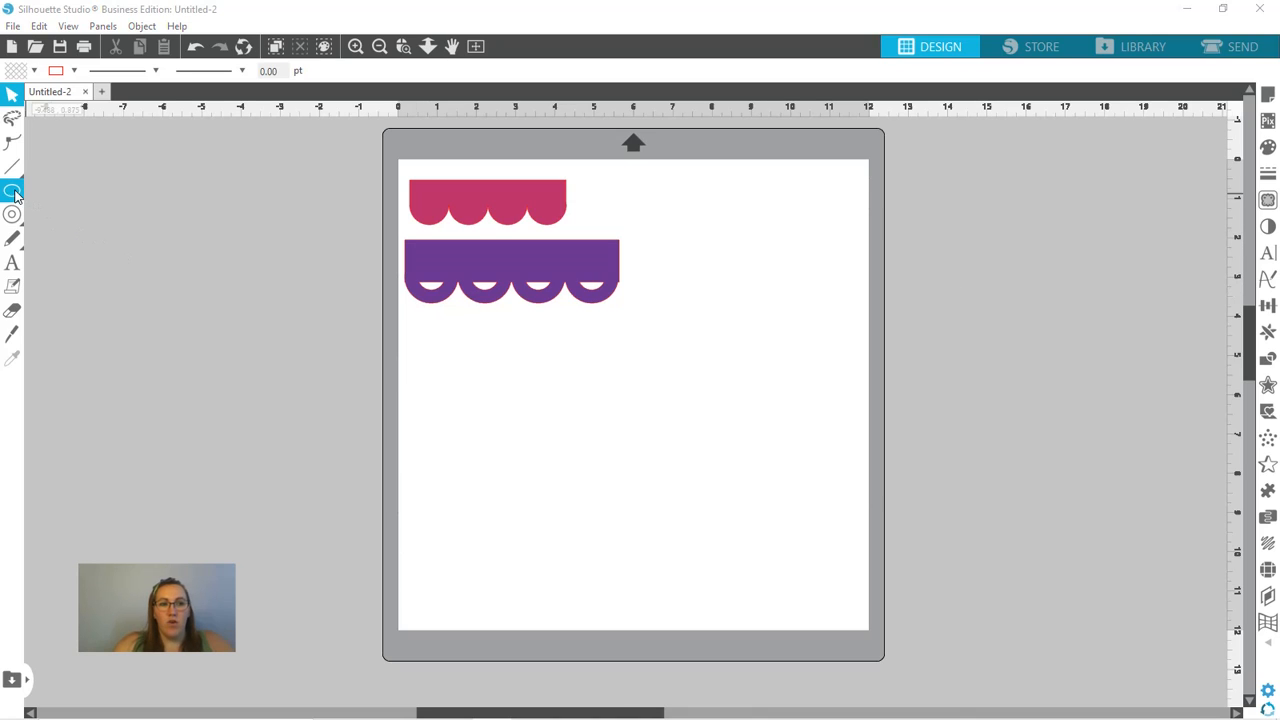
click(83, 191)
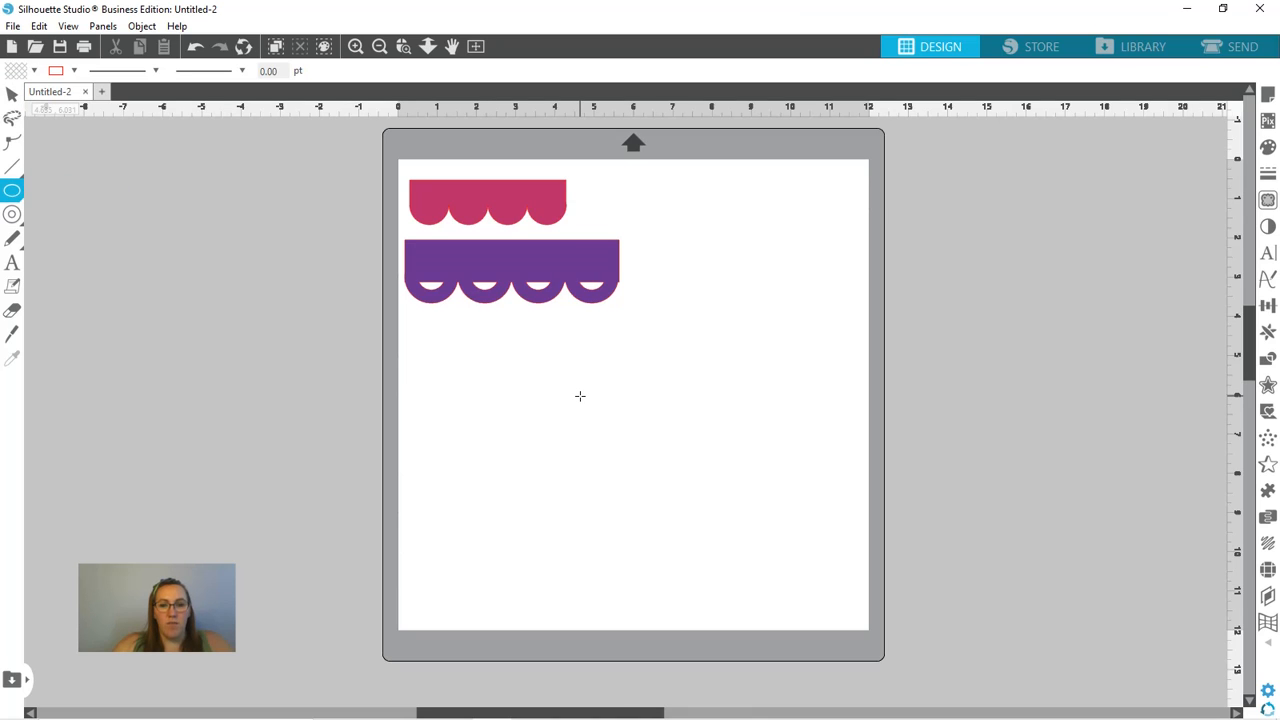
drag(580, 396, 670, 455)
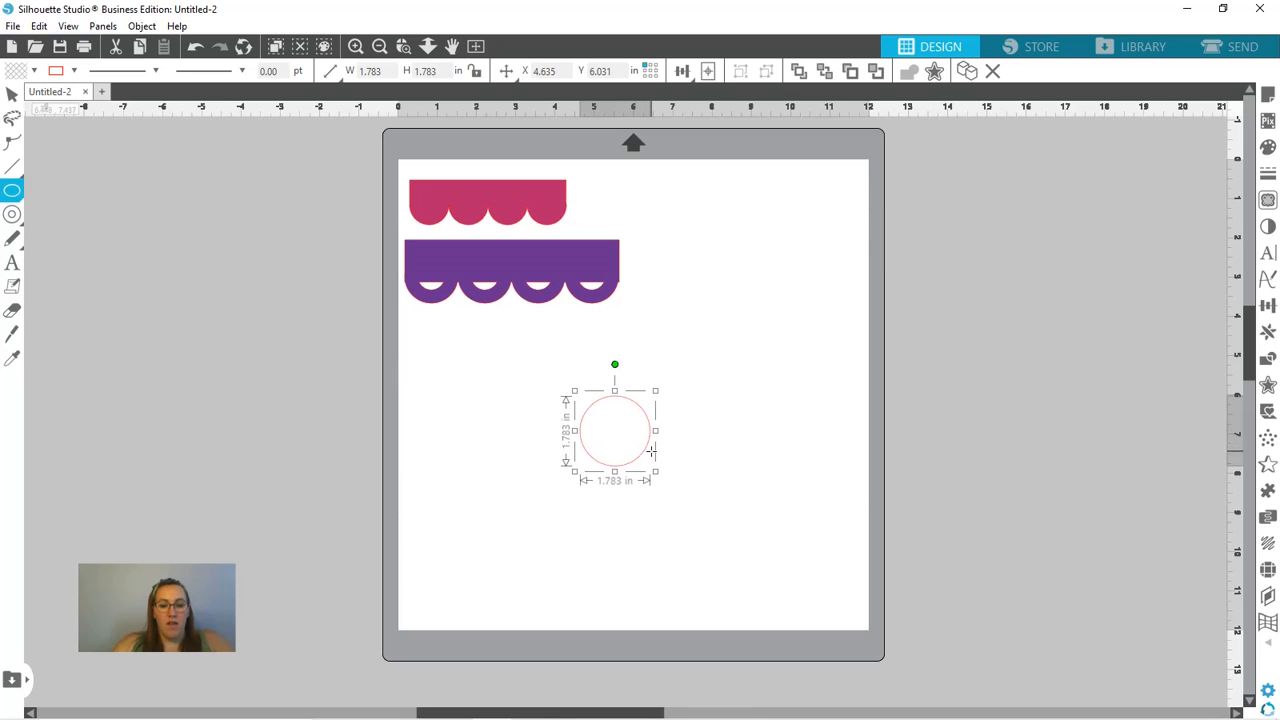
key(v)
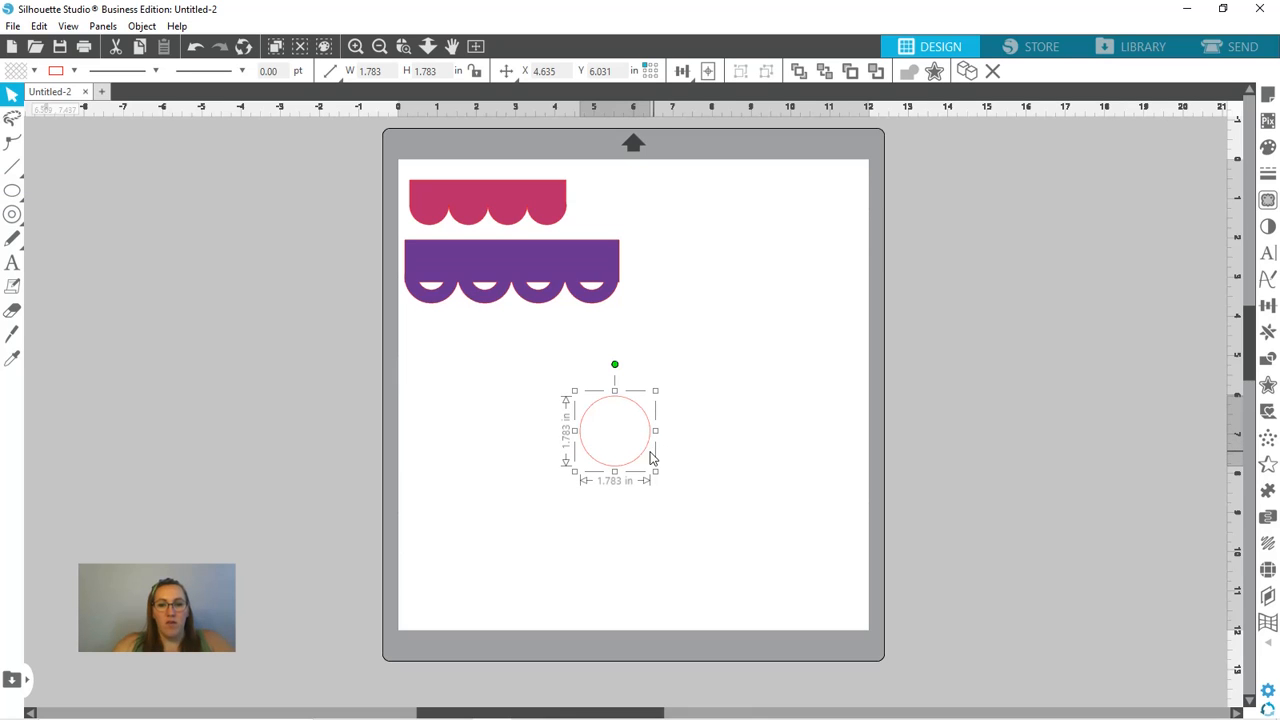
drag(643, 457, 663, 420)
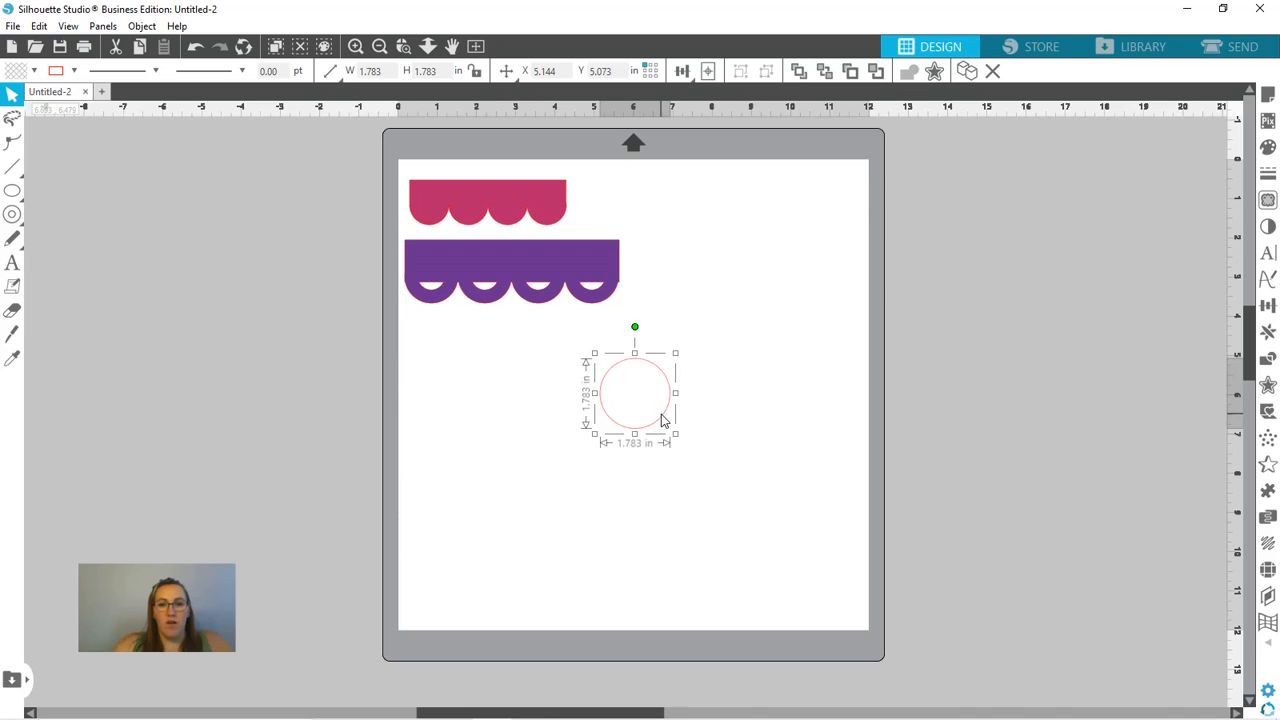
click(34, 72)
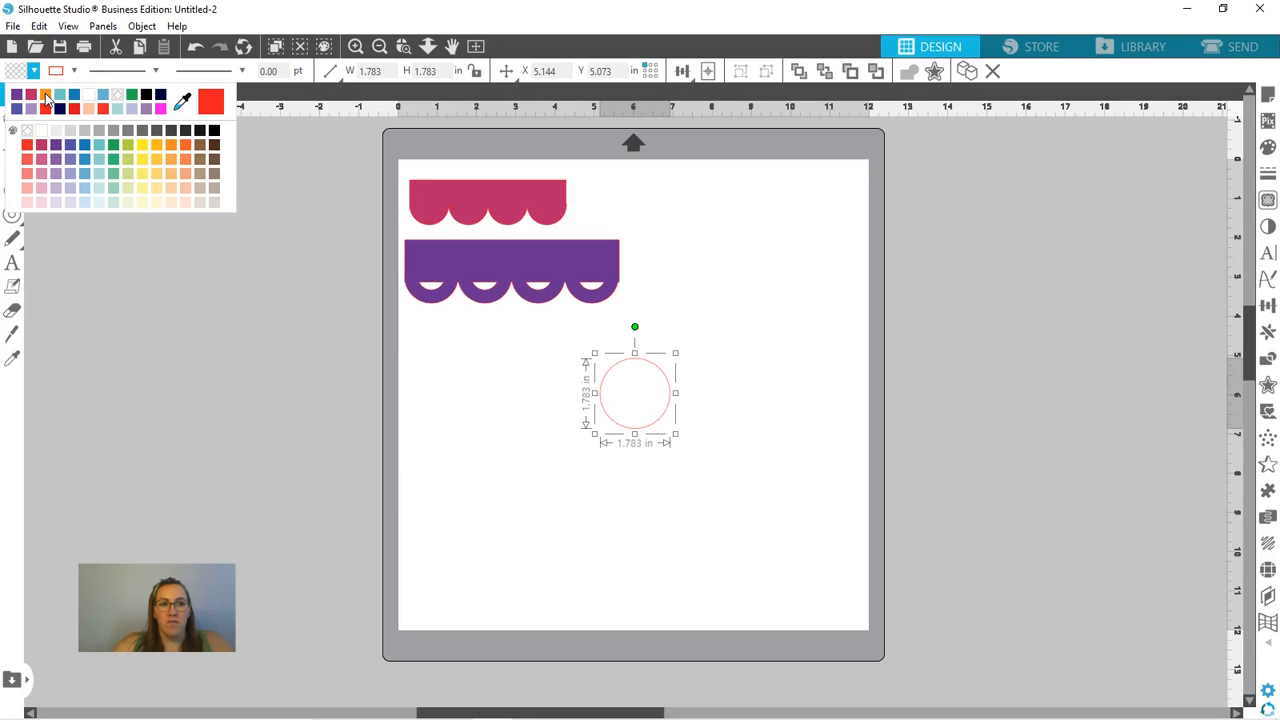
click(46, 96)
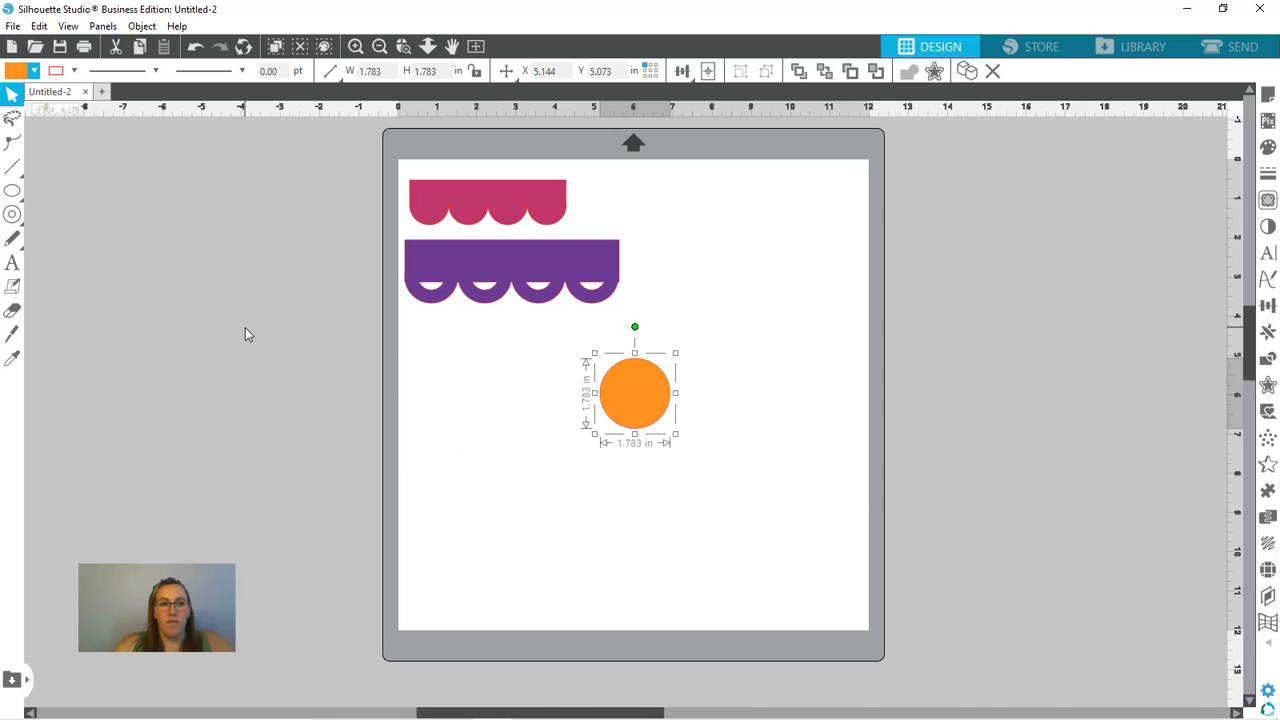
- Draw a smaller circle about 0.89 in across to the left of the orange circle and fill it with blue
click(14, 194)
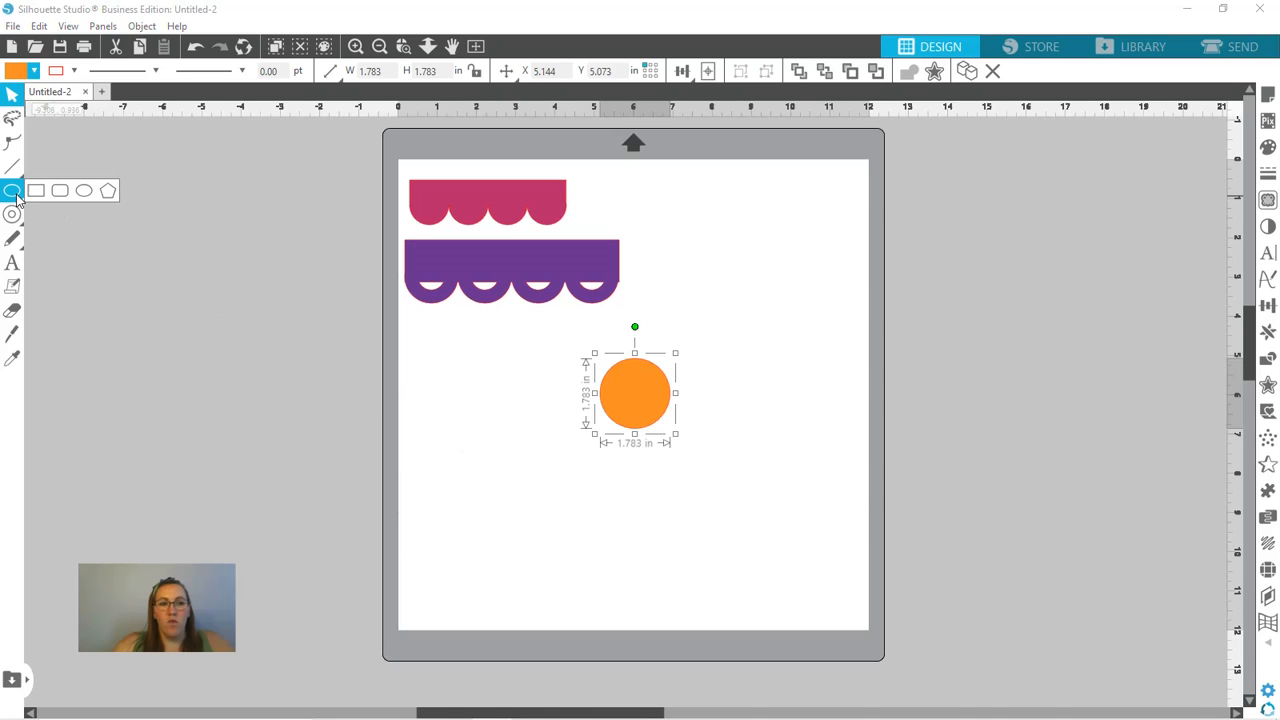
click(84, 190)
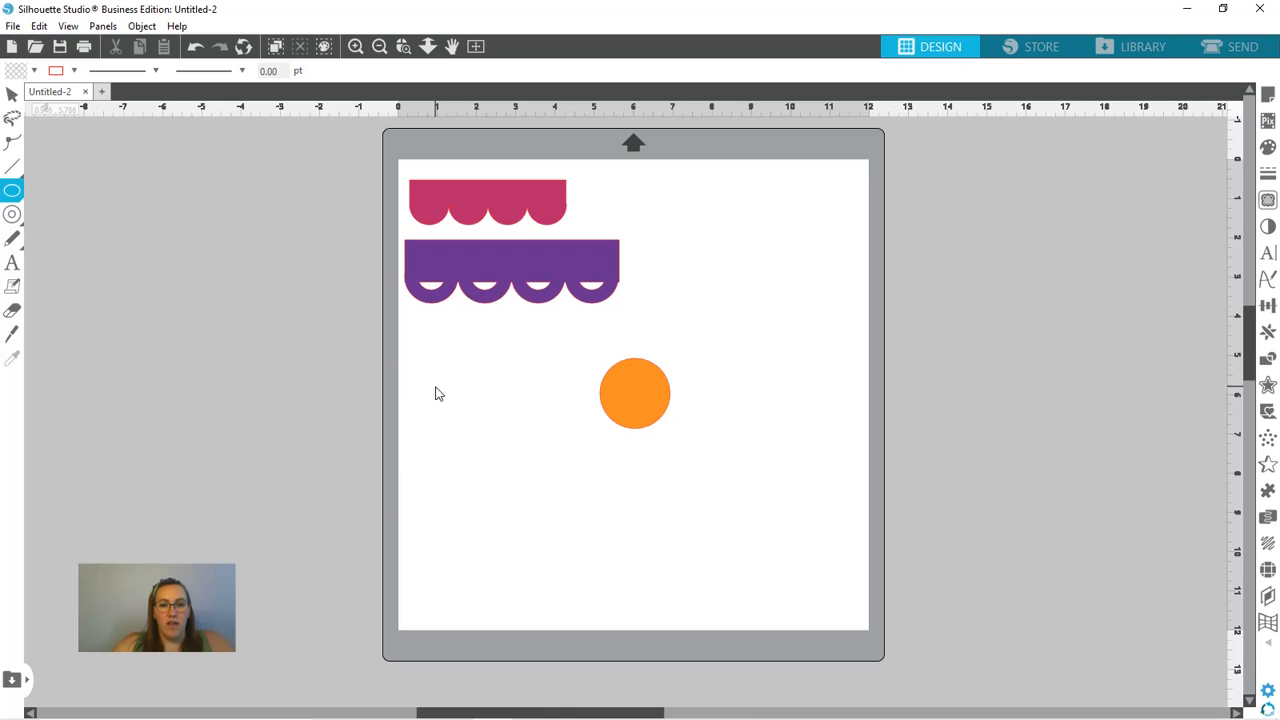
click(435, 390)
drag(466, 397, 503, 437)
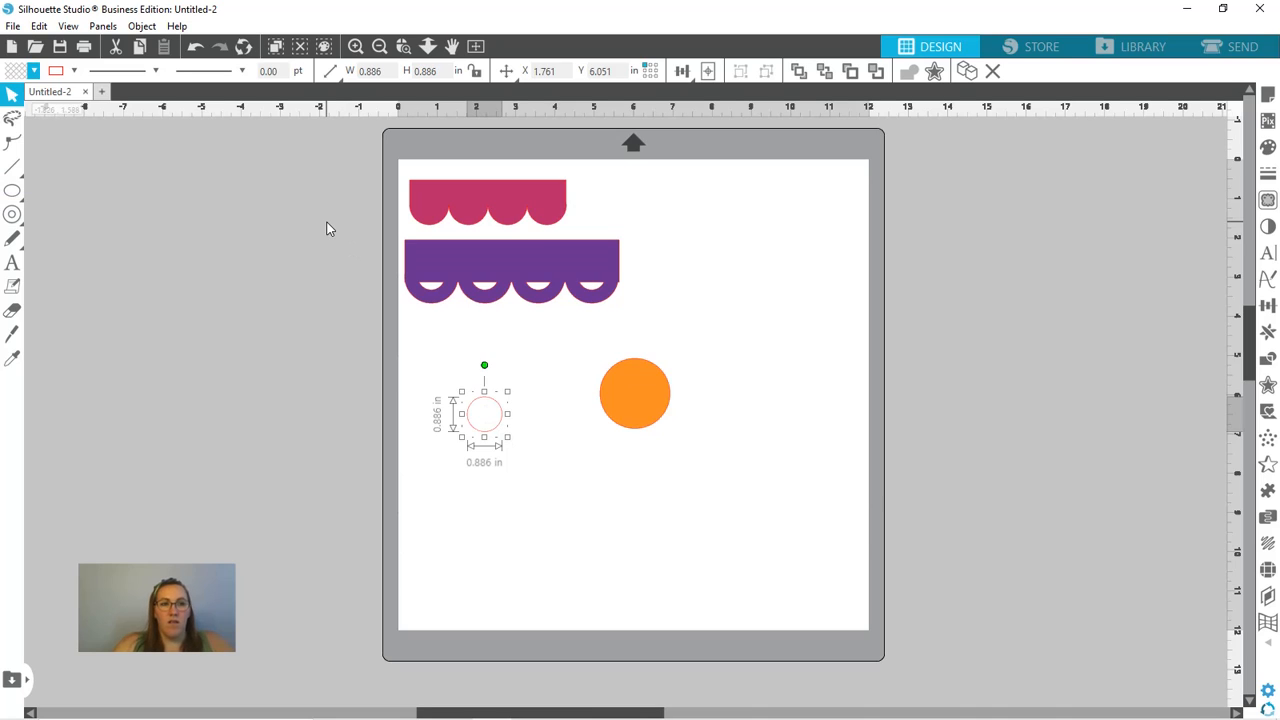
click(34, 71)
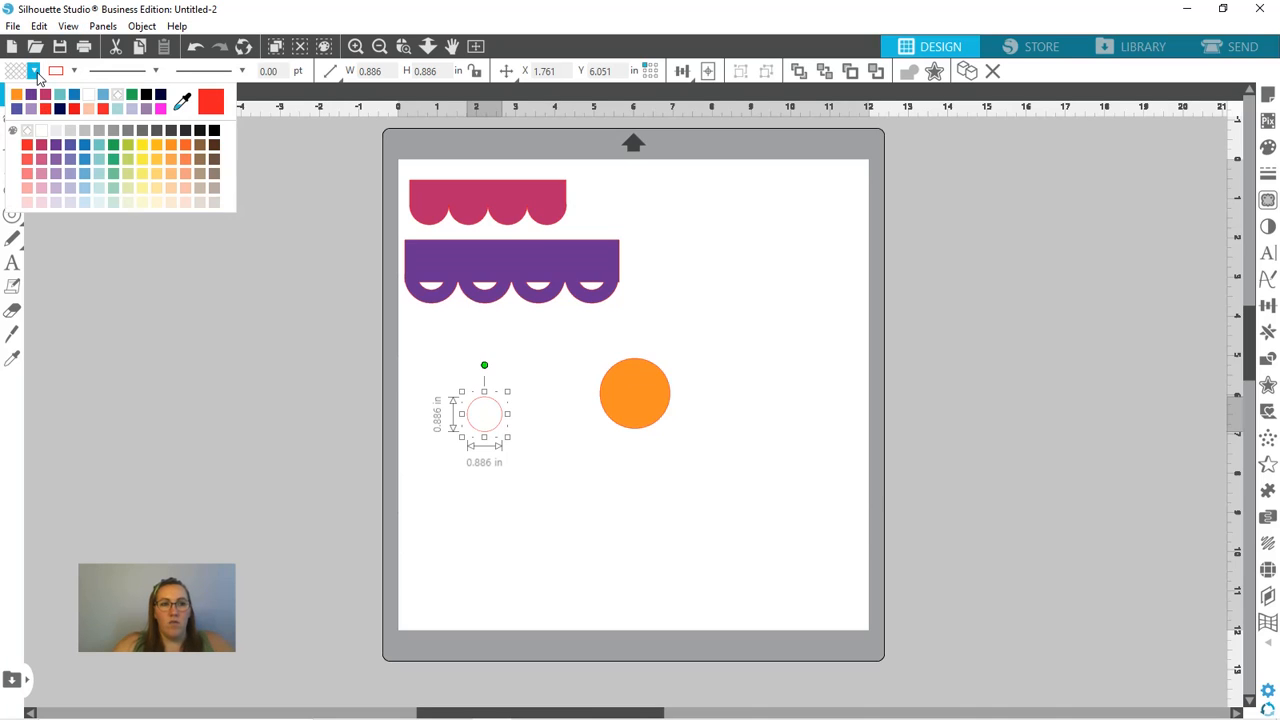
click(73, 95)
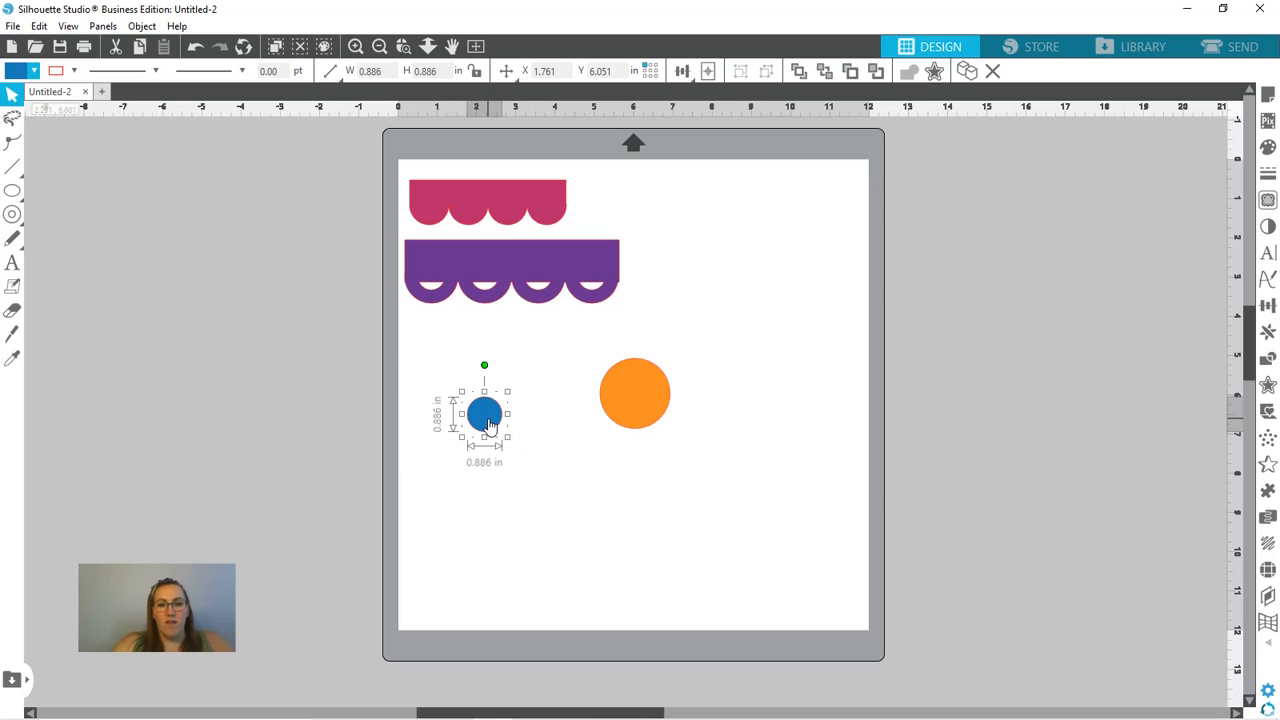
- Move the blue circle onto the orange circle's edge and set its Object on Path replication to 5 repeats
drag(498, 415, 613, 391)
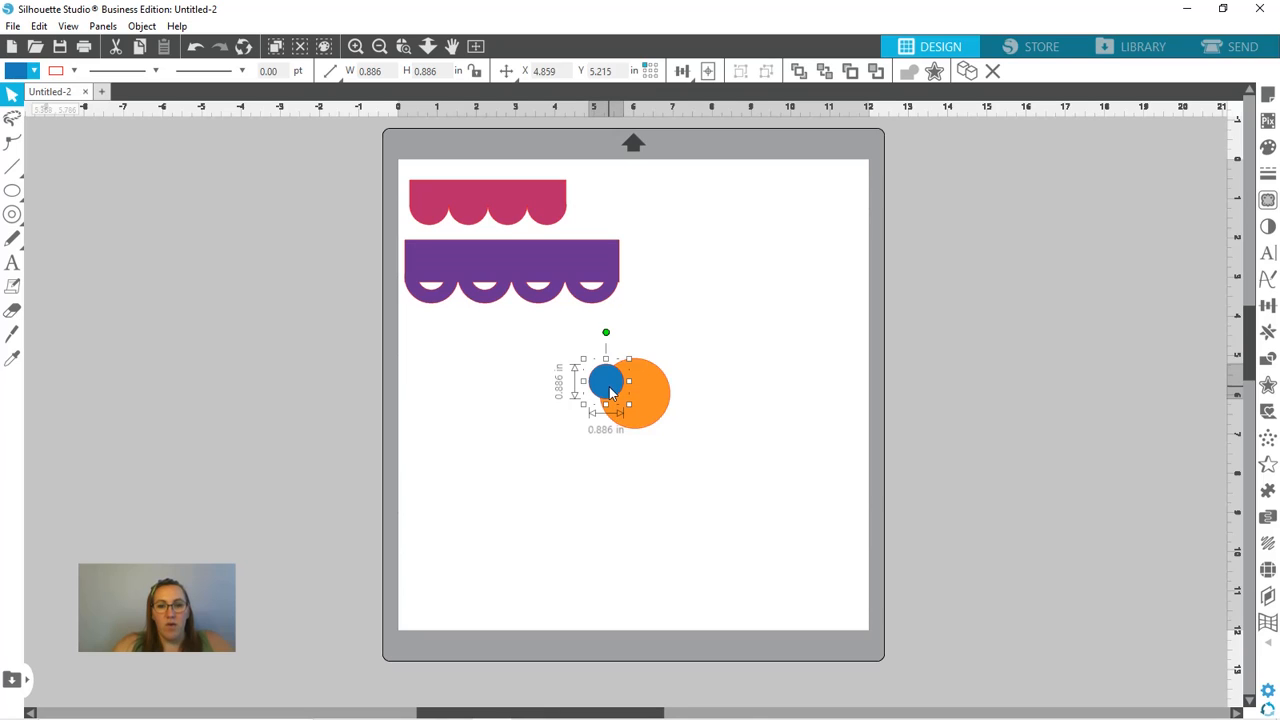
drag(611, 393, 607, 392)
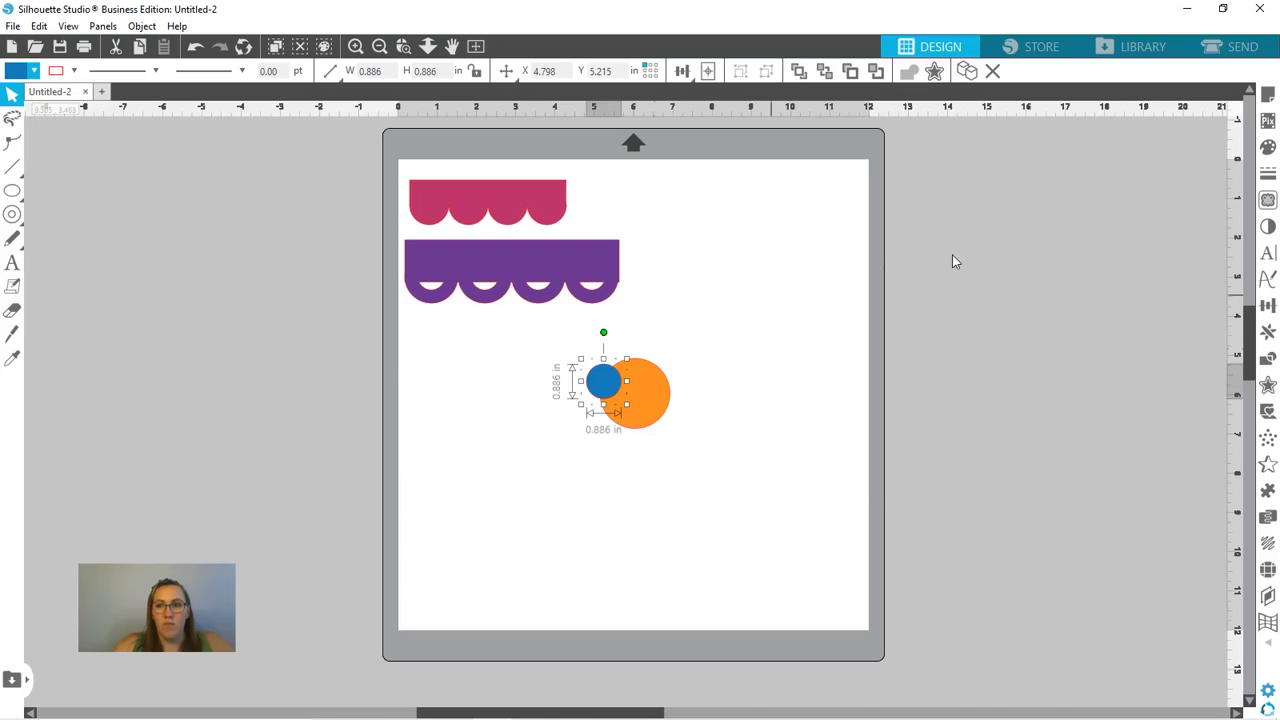
click(1268, 331)
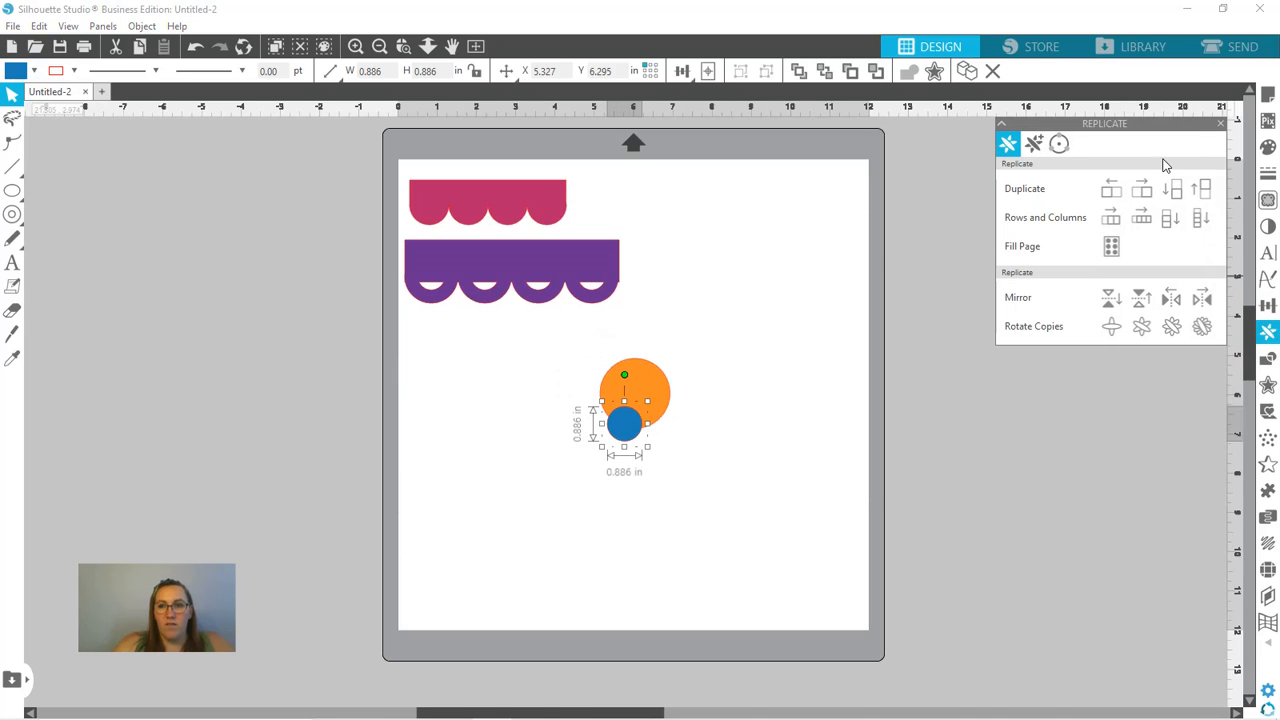
click(1060, 145)
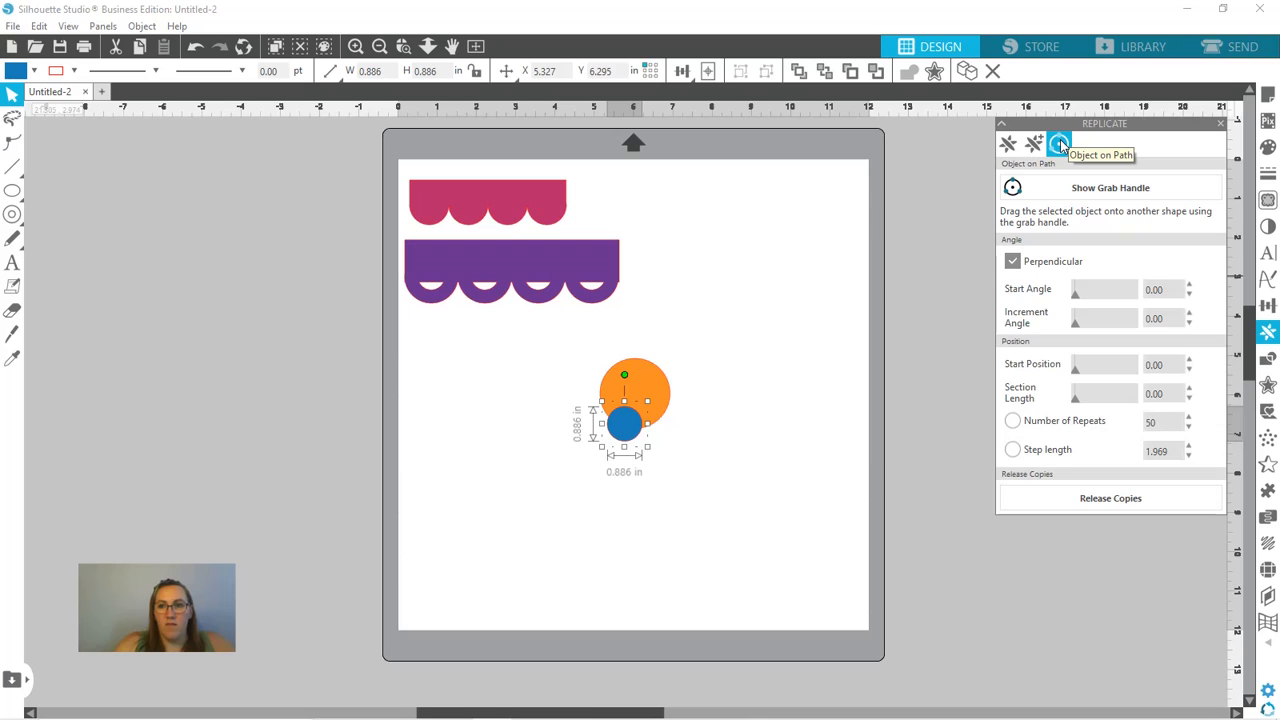
click(1013, 422)
text(5)
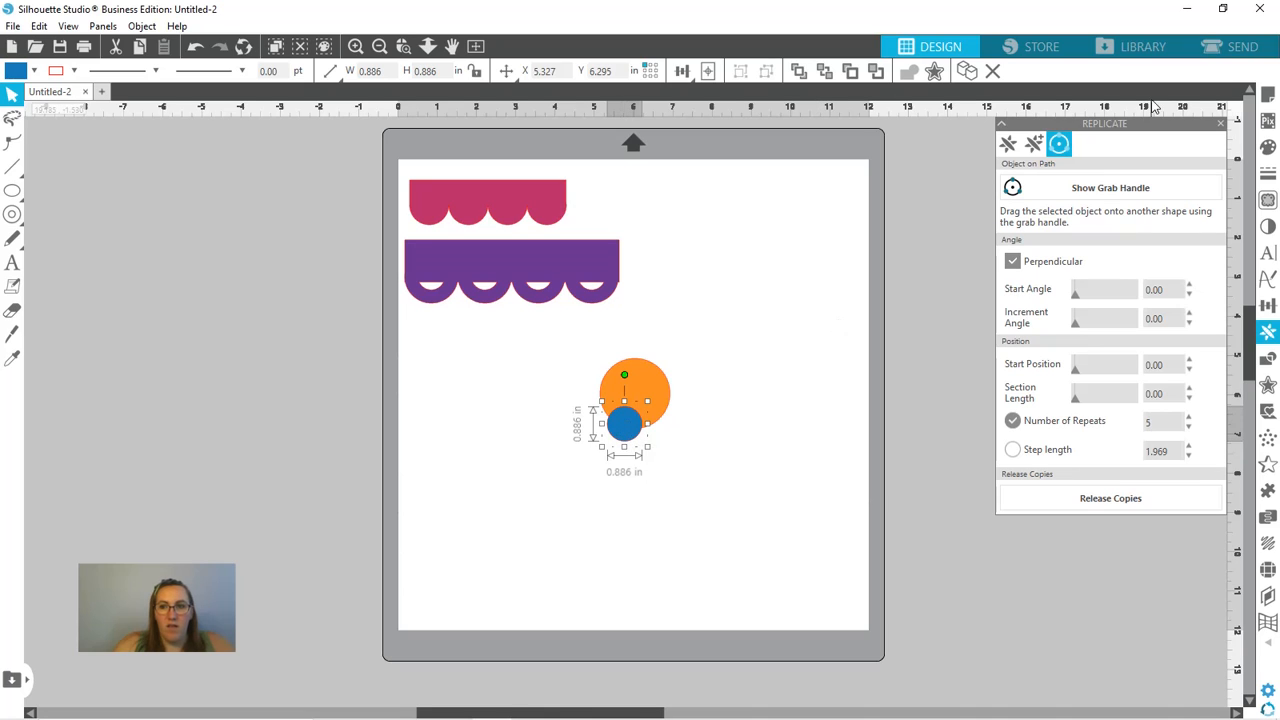
- Attach the blue circle to the orange circle's outline as its path, with the starting copy at the lower edge
click(1105, 185)
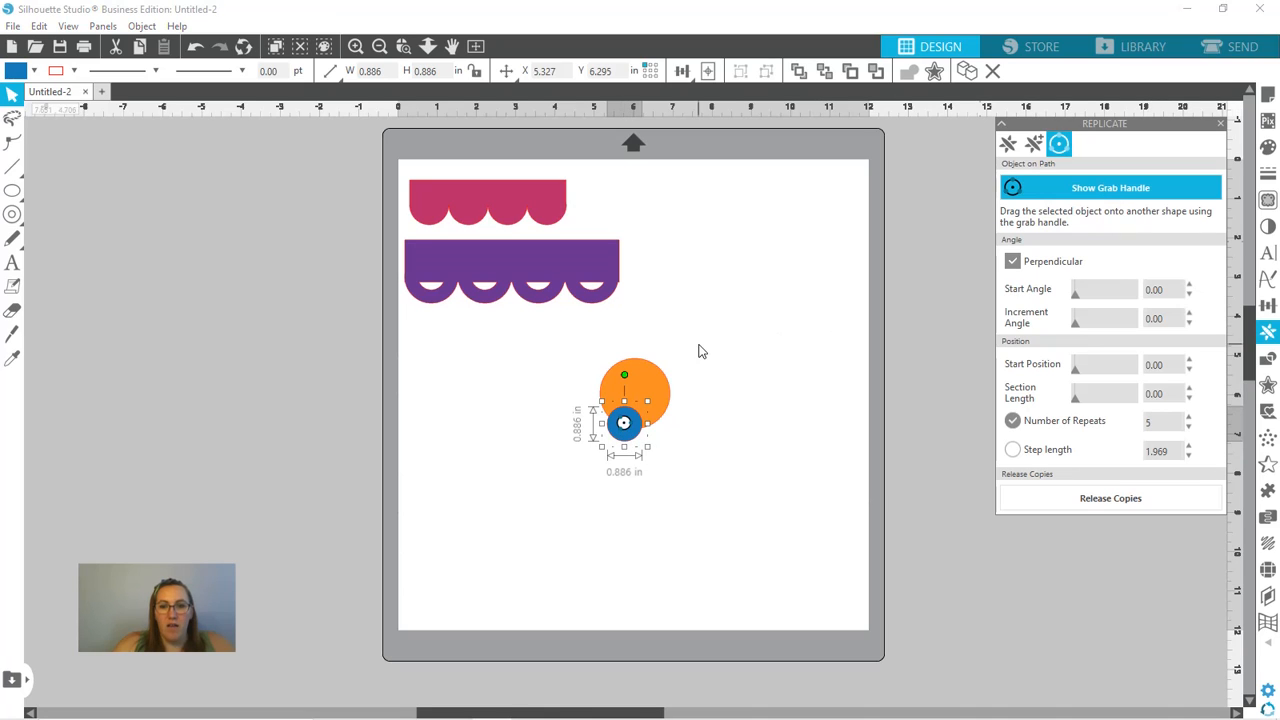
drag(630, 429, 635, 393)
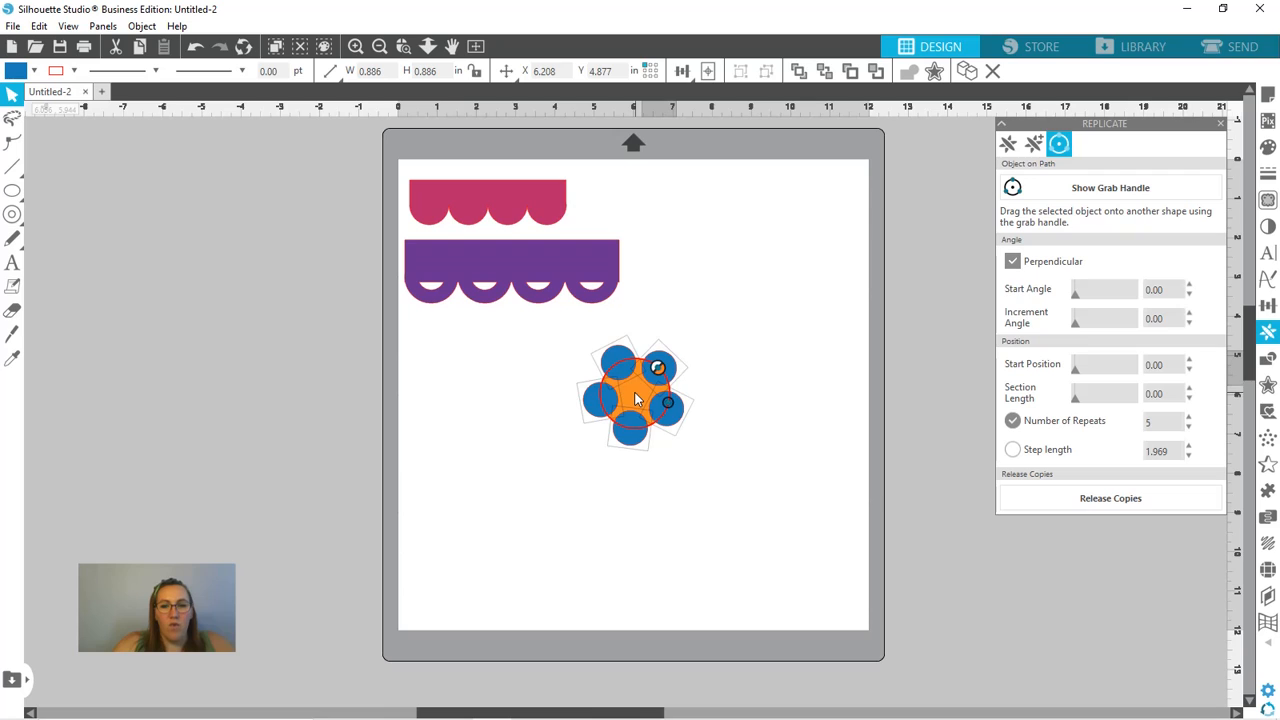
drag(636, 399, 631, 432)
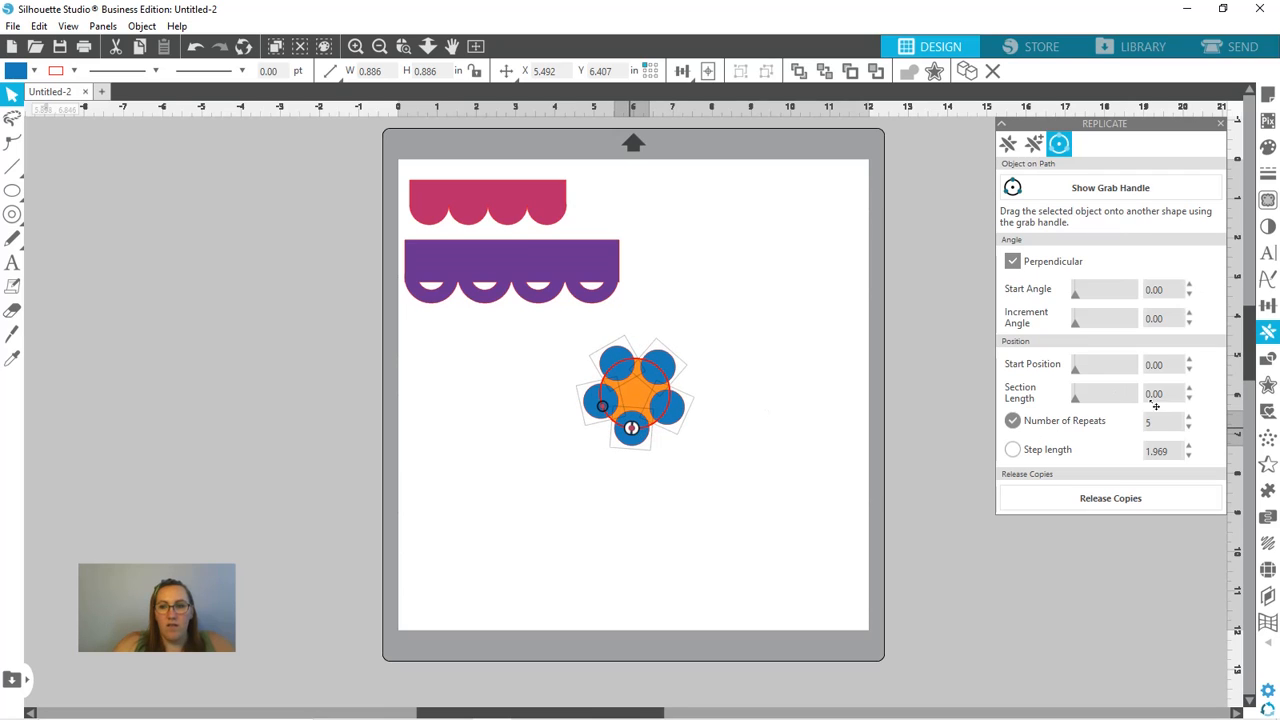
- Set the blue circle's number of repeats to 6 and release the copies
click(1189, 418)
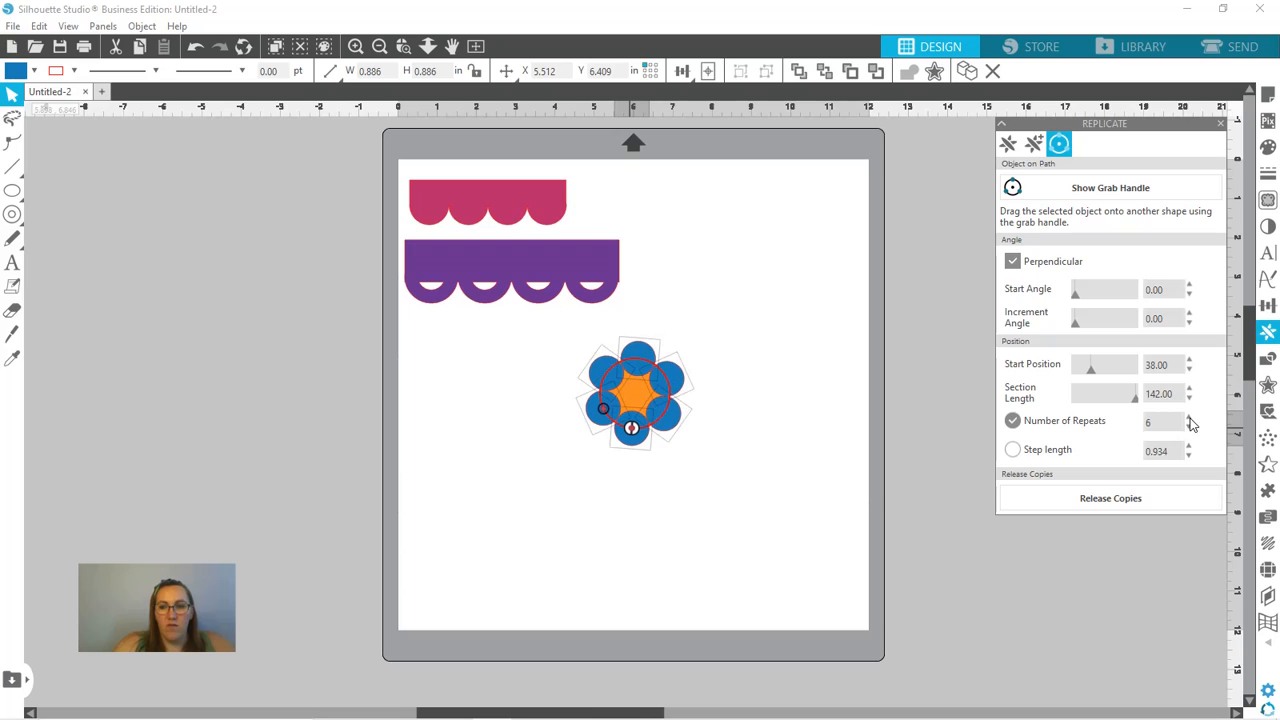
click(1189, 418)
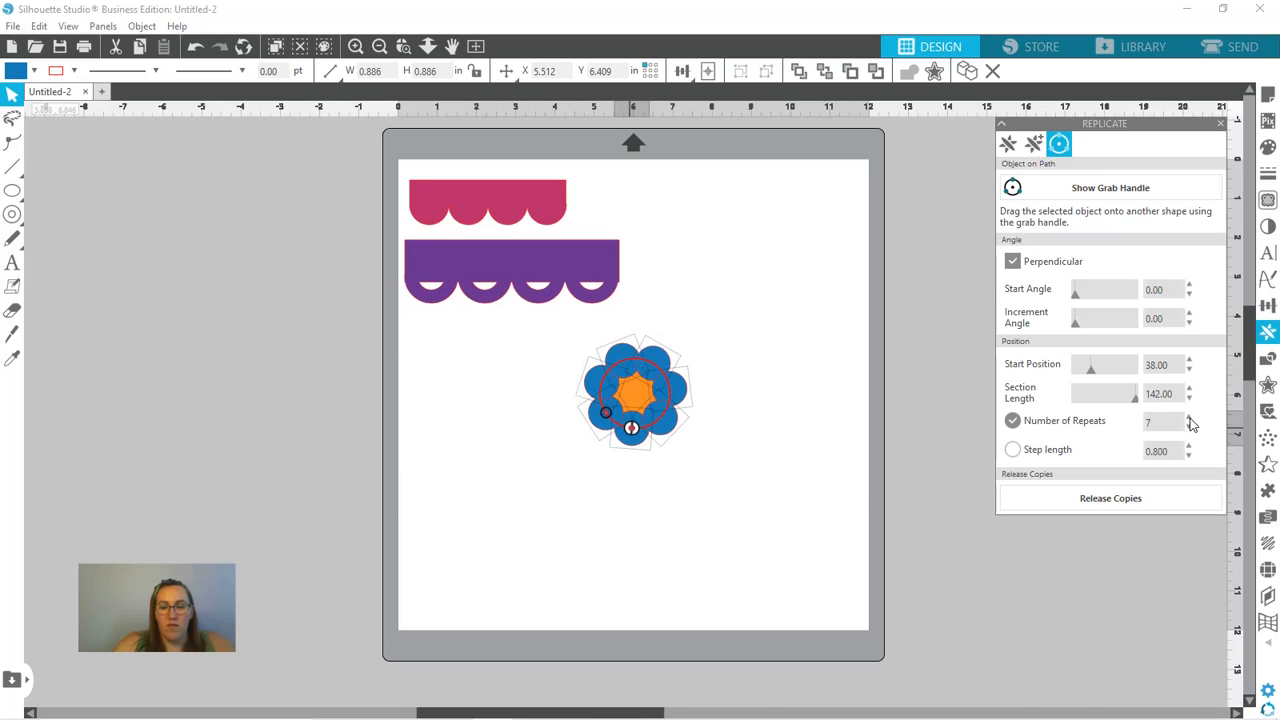
click(1189, 426)
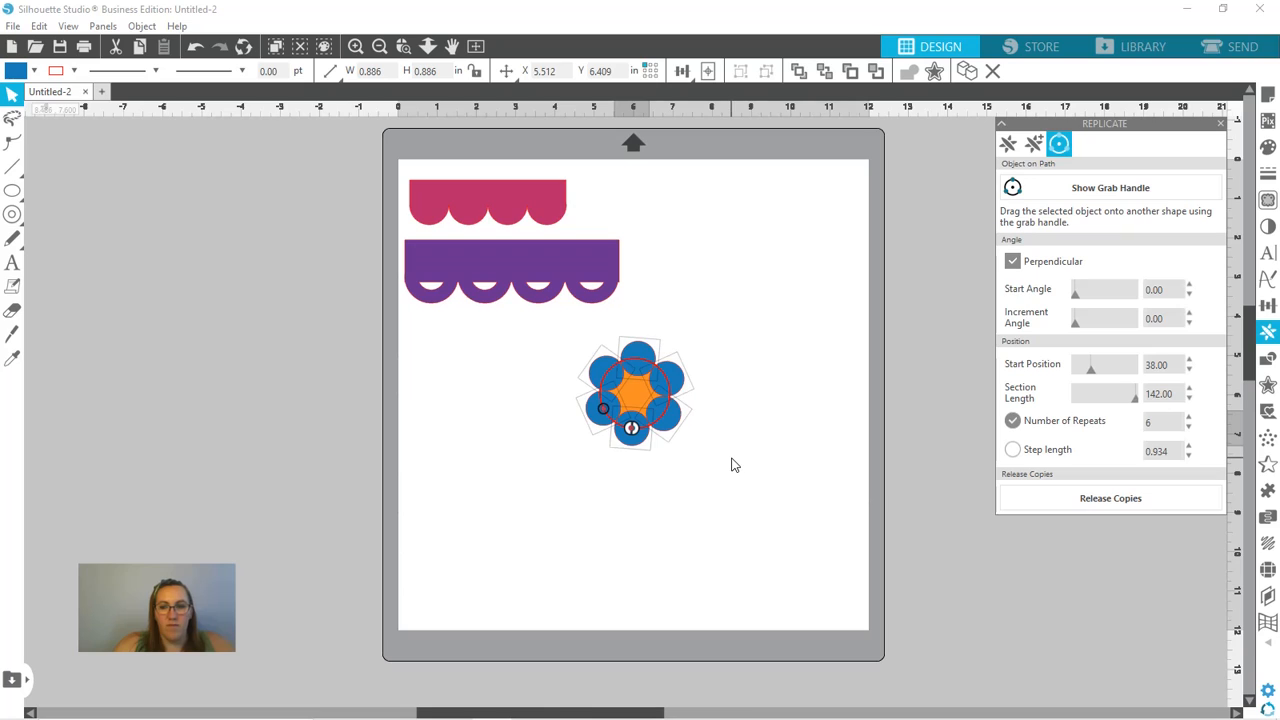
click(1093, 507)
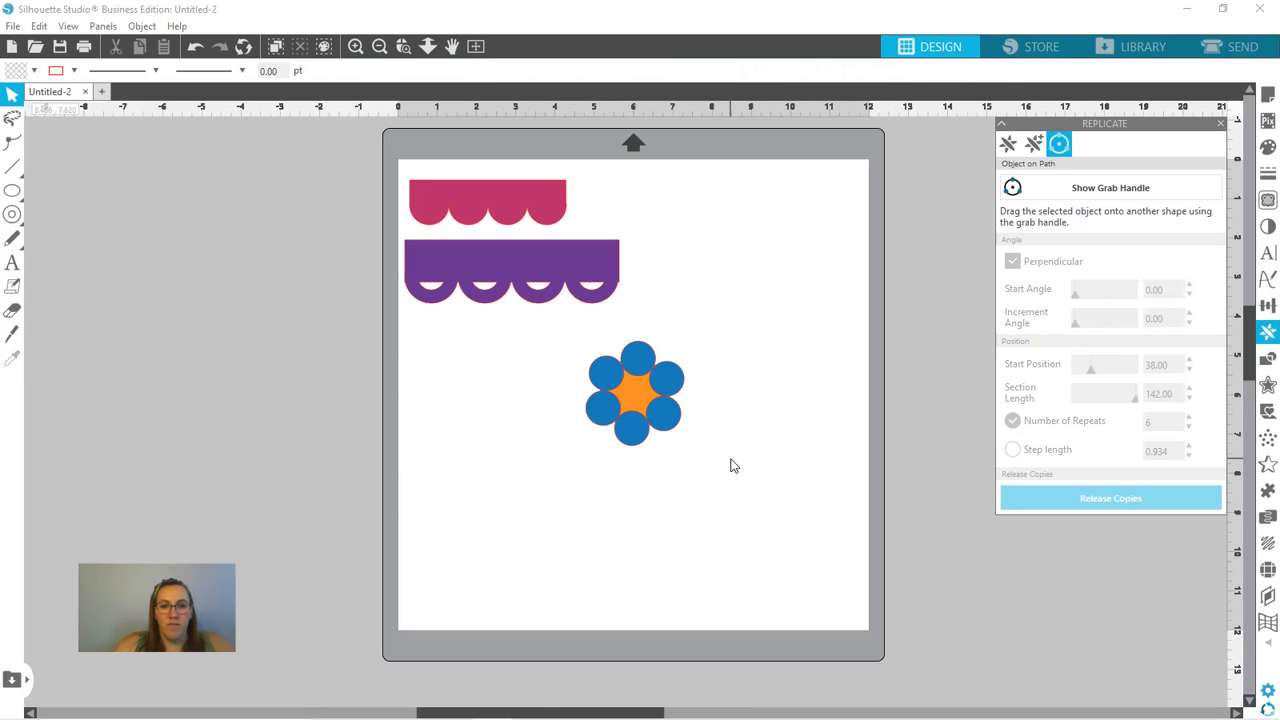
- Weld the orange circle and six blue circles into one flower, shrink it to about 2.19 by 2.33 in, and place it beside the borders
drag(557, 337, 729, 476)
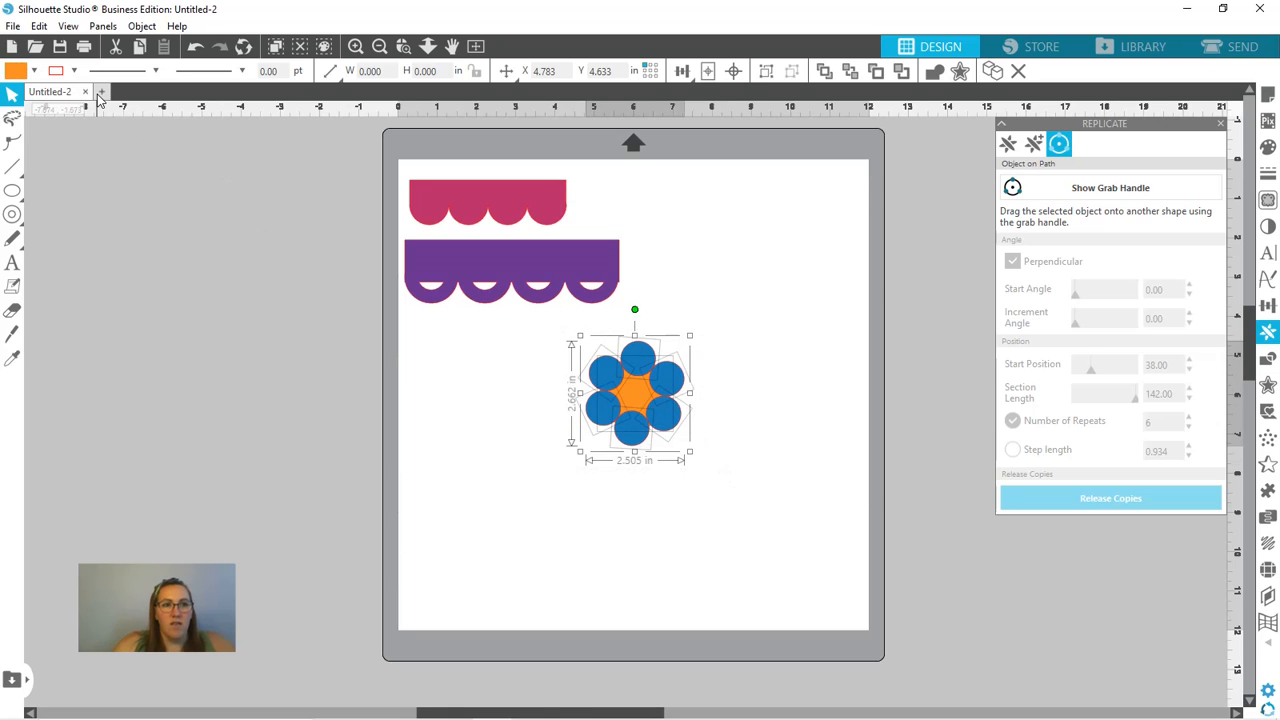
click(933, 72)
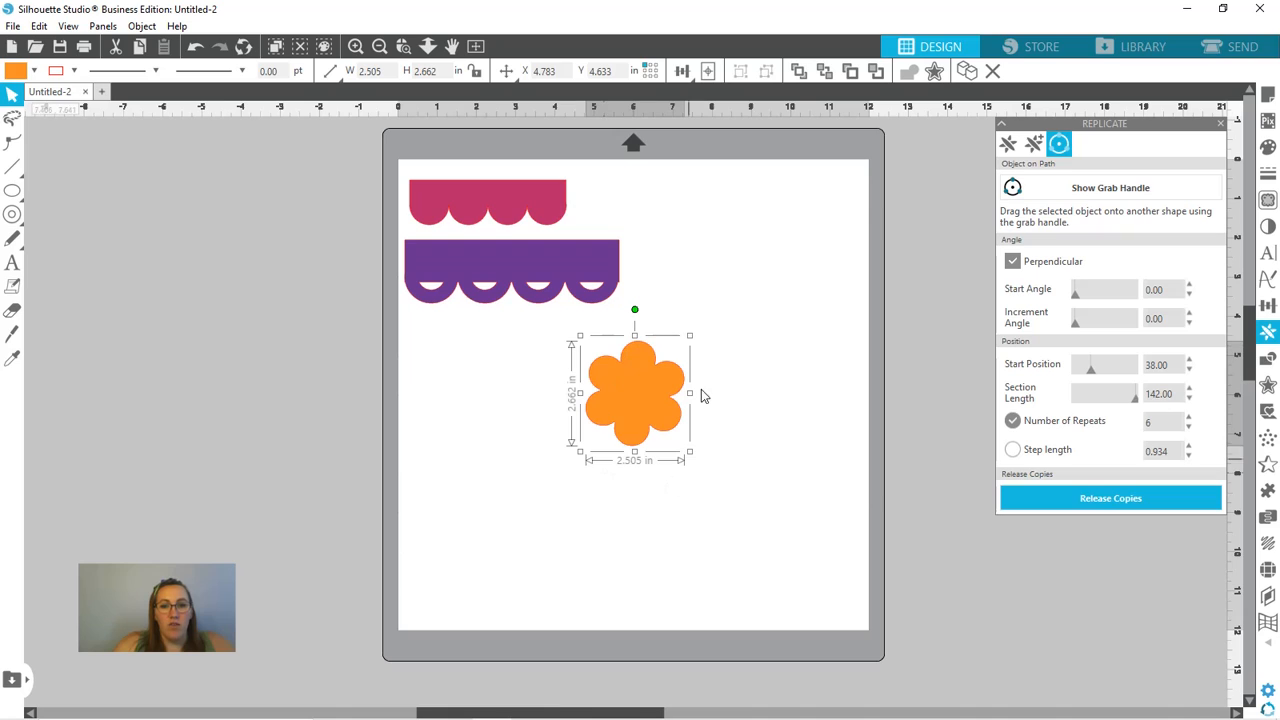
drag(651, 409, 738, 266)
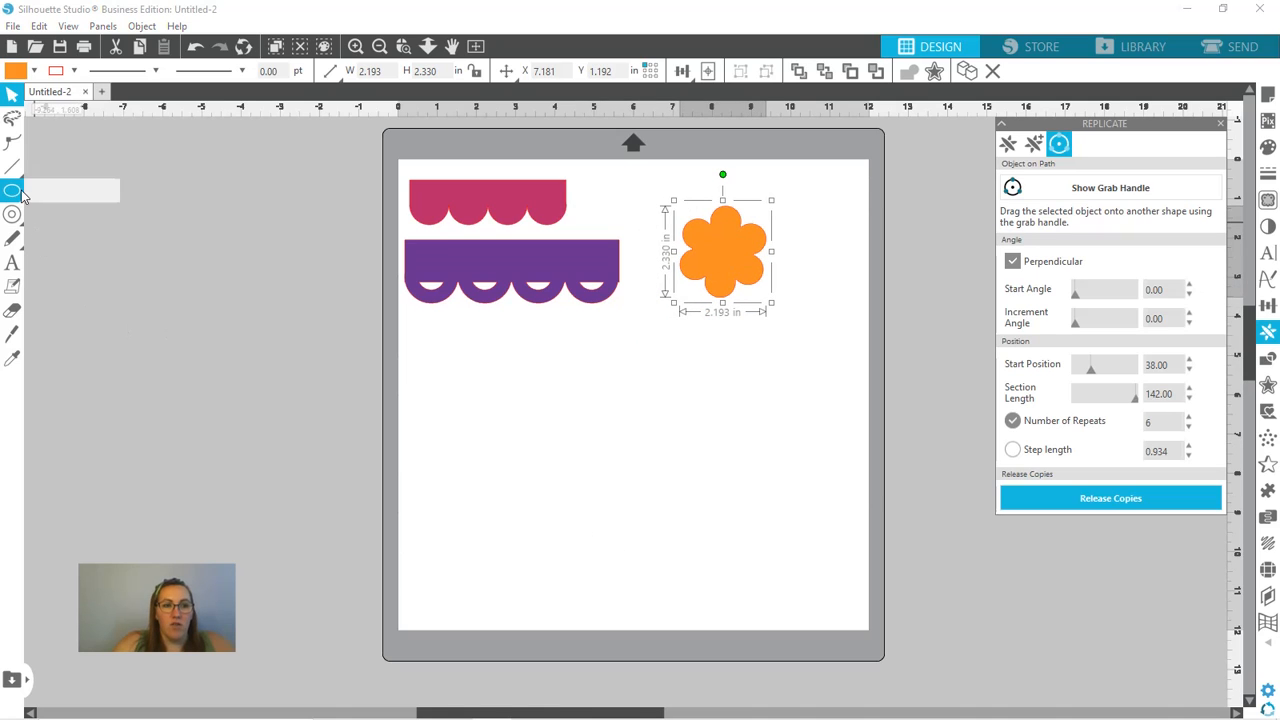
- Draw a circle about 5.79 in across below the purple border and move it to the middle of the page's lower half
mouse_move(16, 193)
click(82, 191)
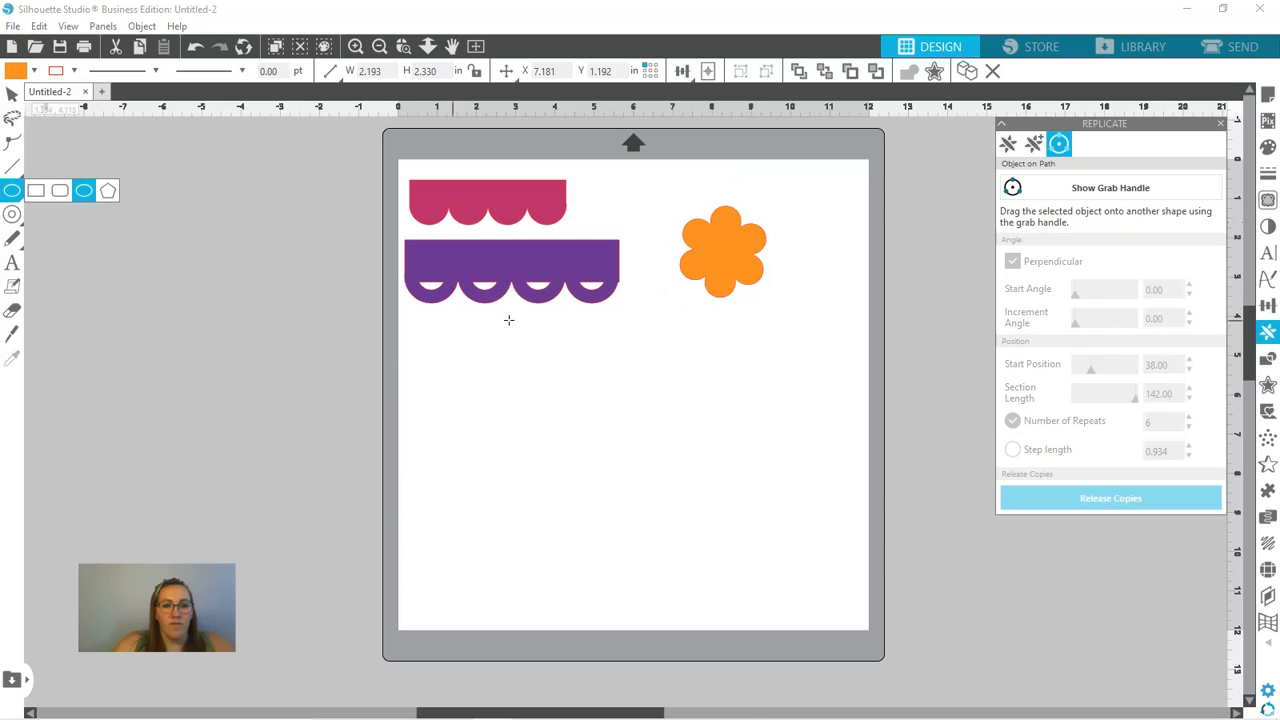
mouse_move(553, 411)
mouse_down()
mouse_move(757, 551)
mouse_move(700, 497)
mouse_up()
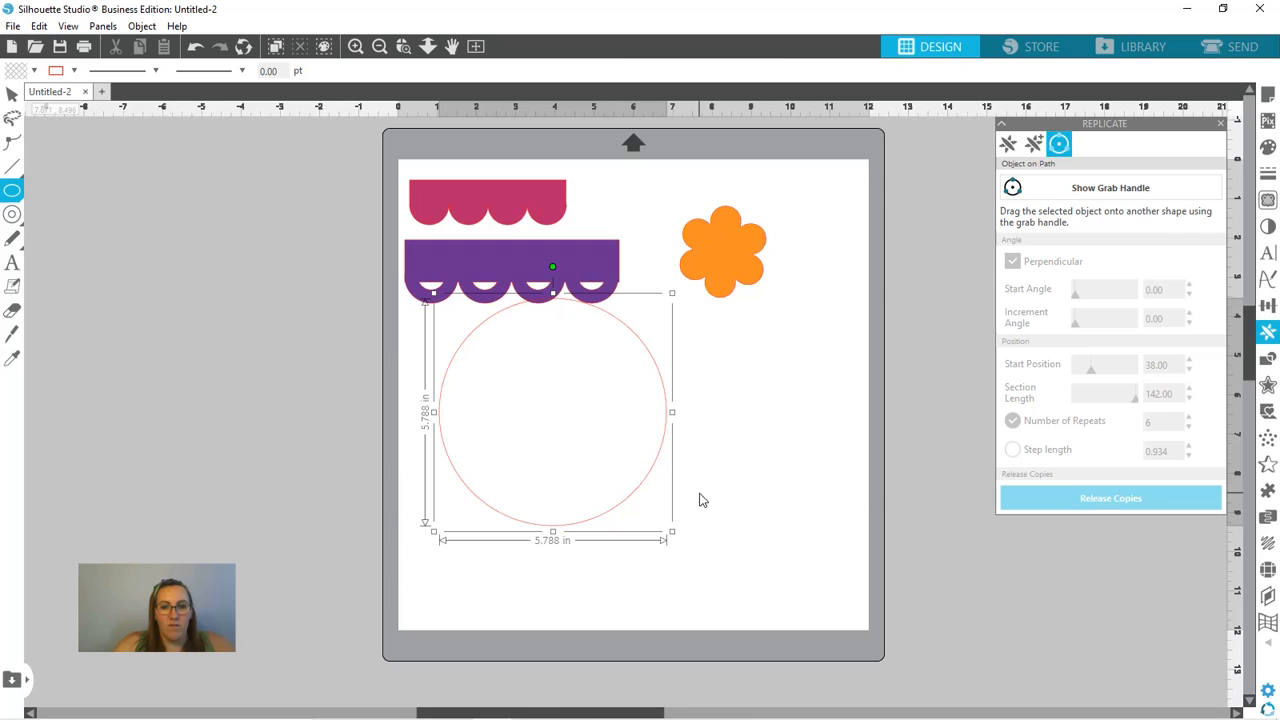
click(638, 495)
key(c)
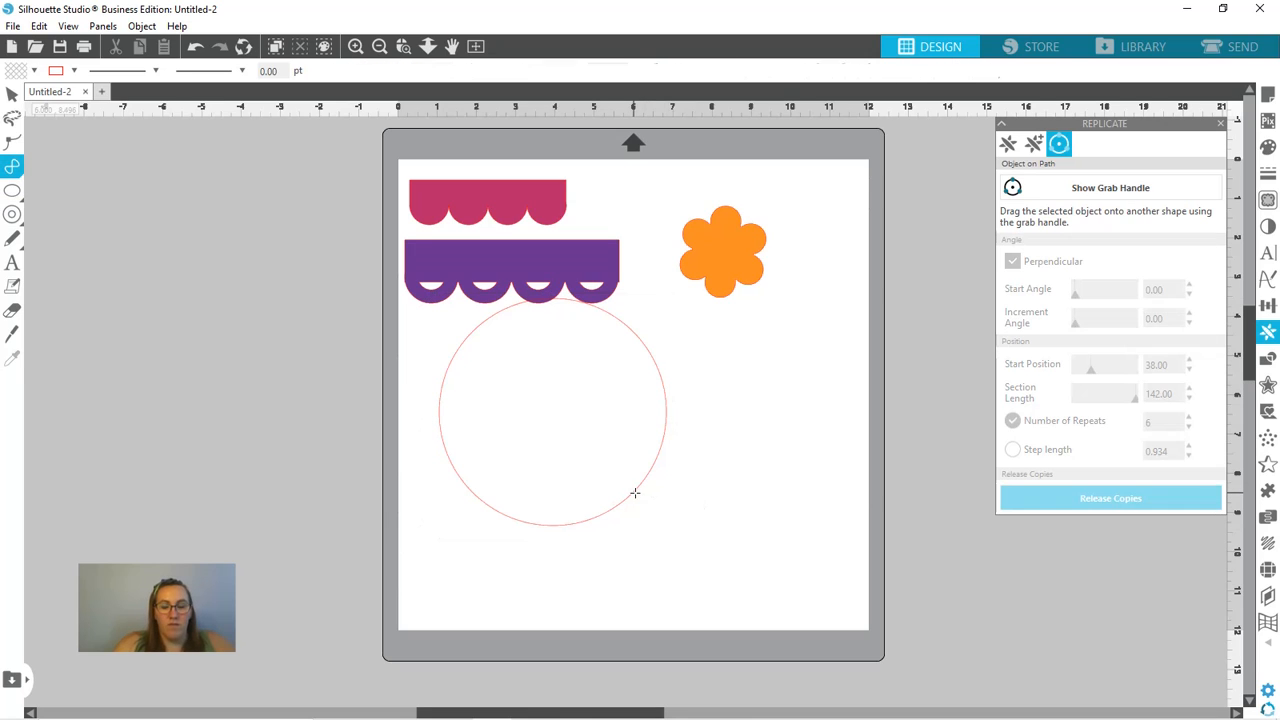
key(v)
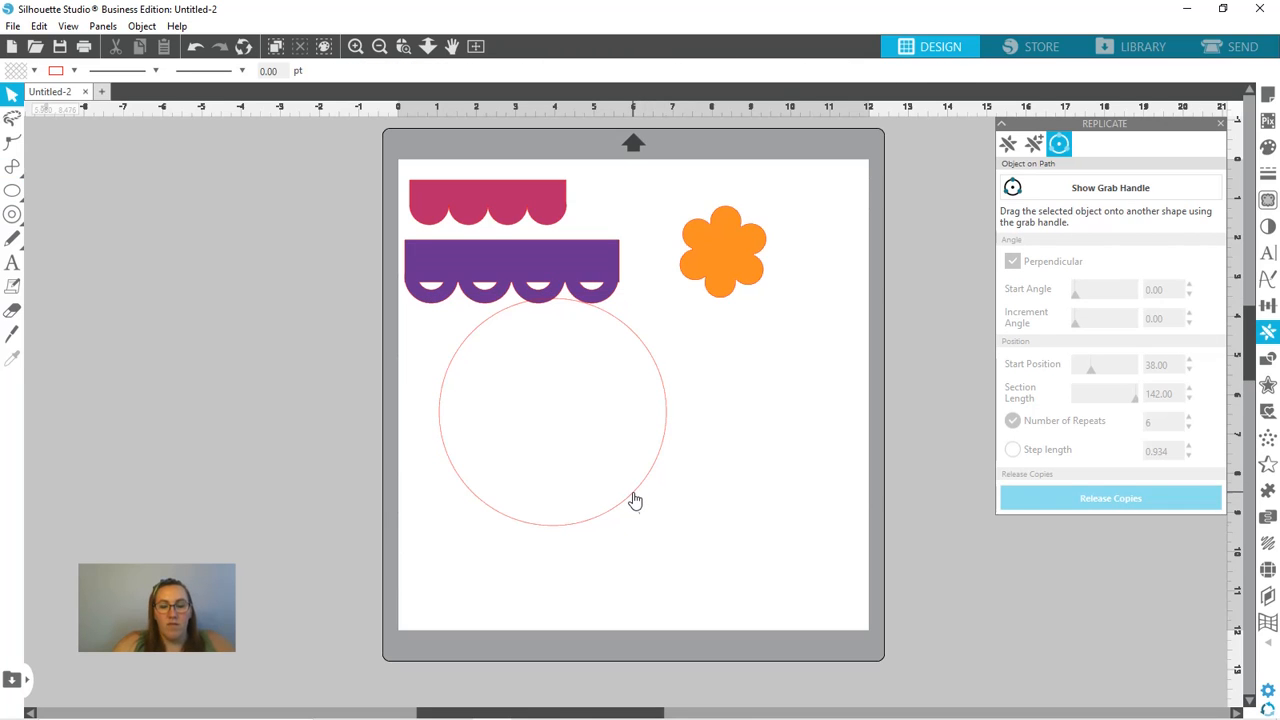
drag(636, 496, 735, 541)
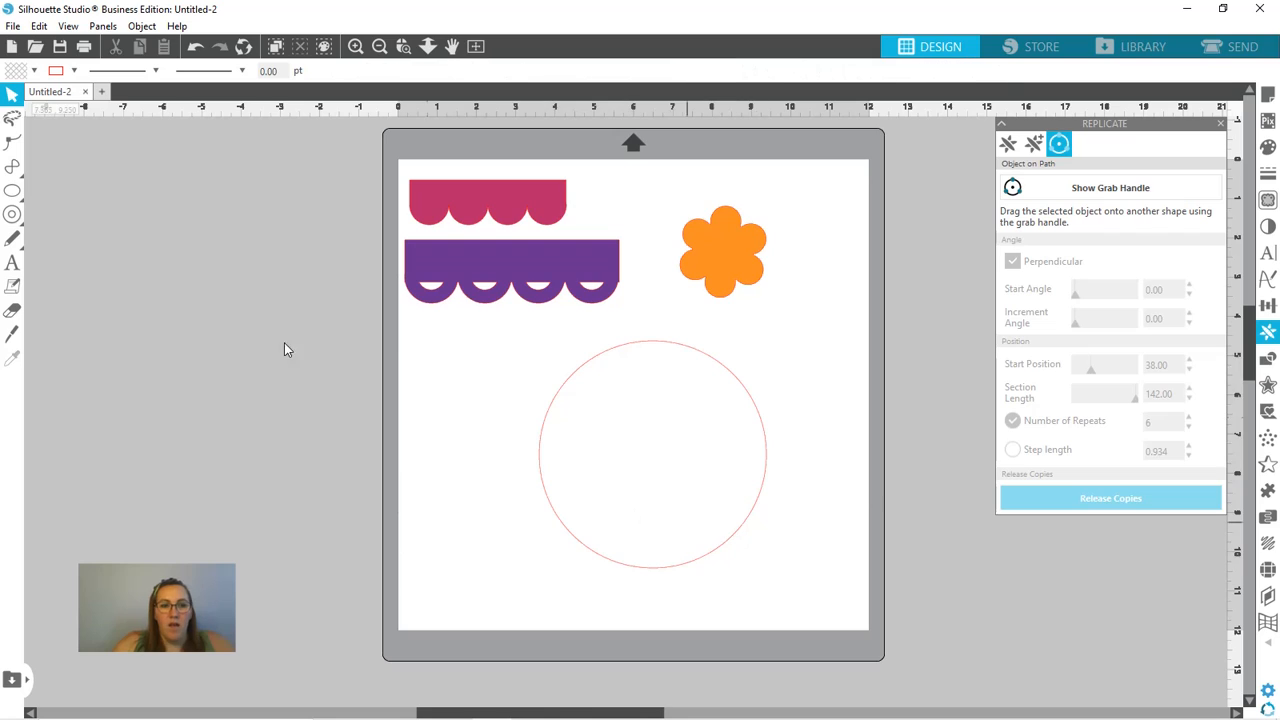
- Draw a ring about 1.23 in across beside the large circle and move it onto the circle's left edge
mouse_move(25, 196)
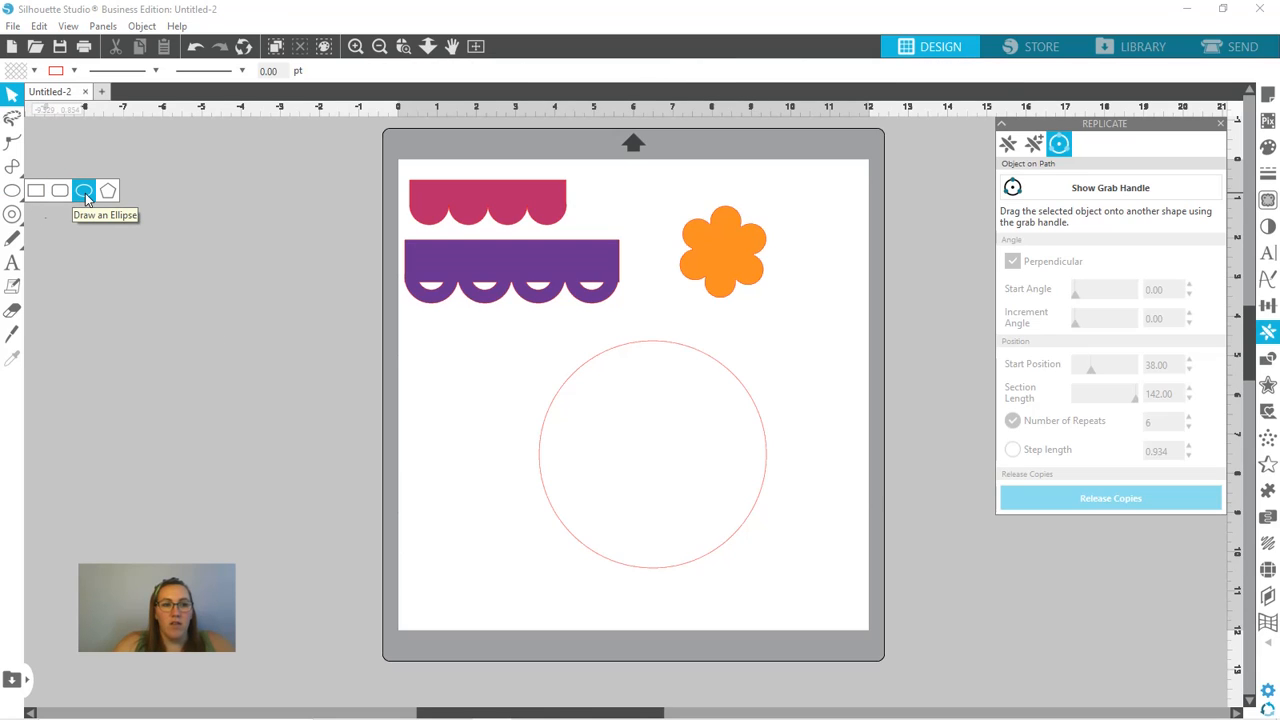
mouse_move(12, 216)
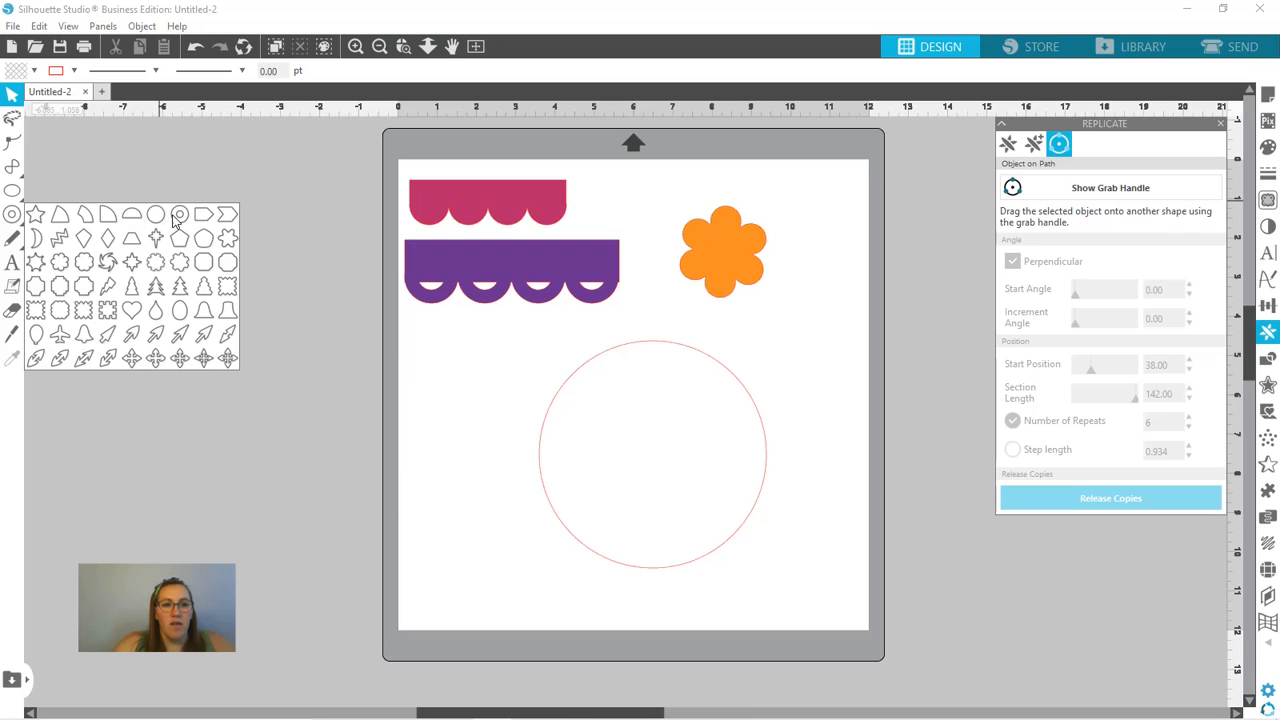
click(180, 214)
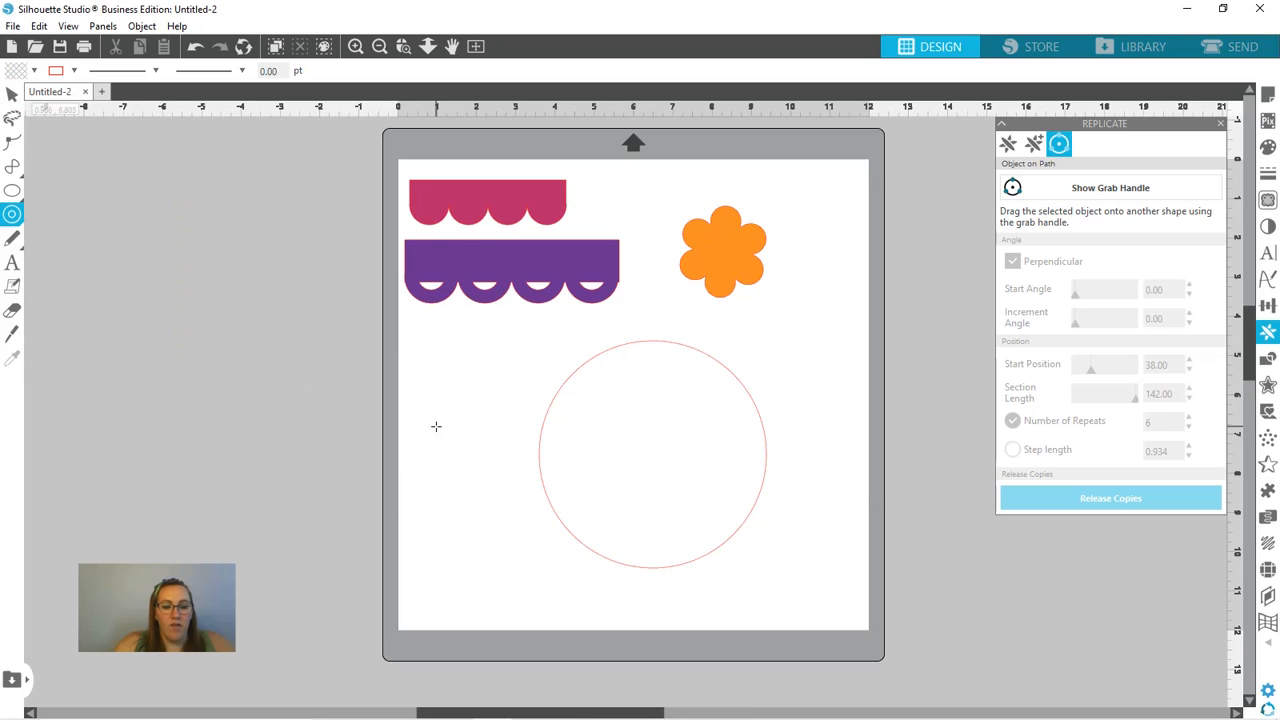
drag(436, 426, 460, 436)
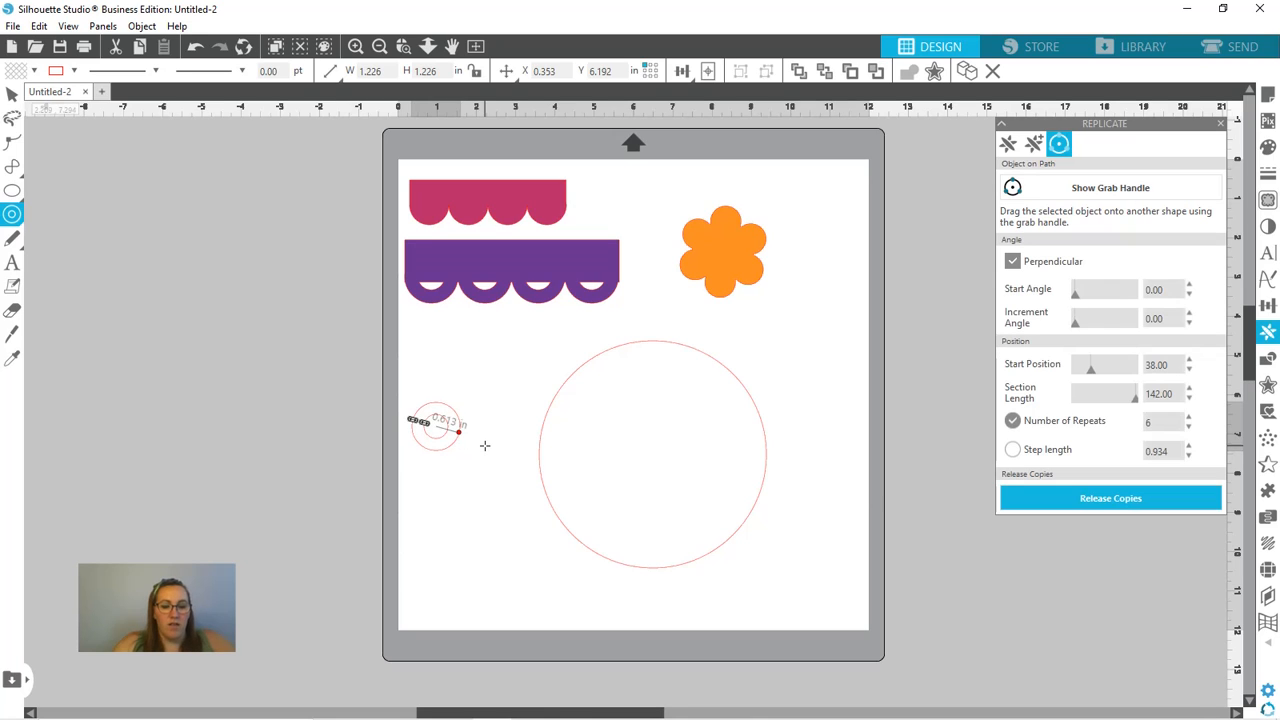
click(485, 446)
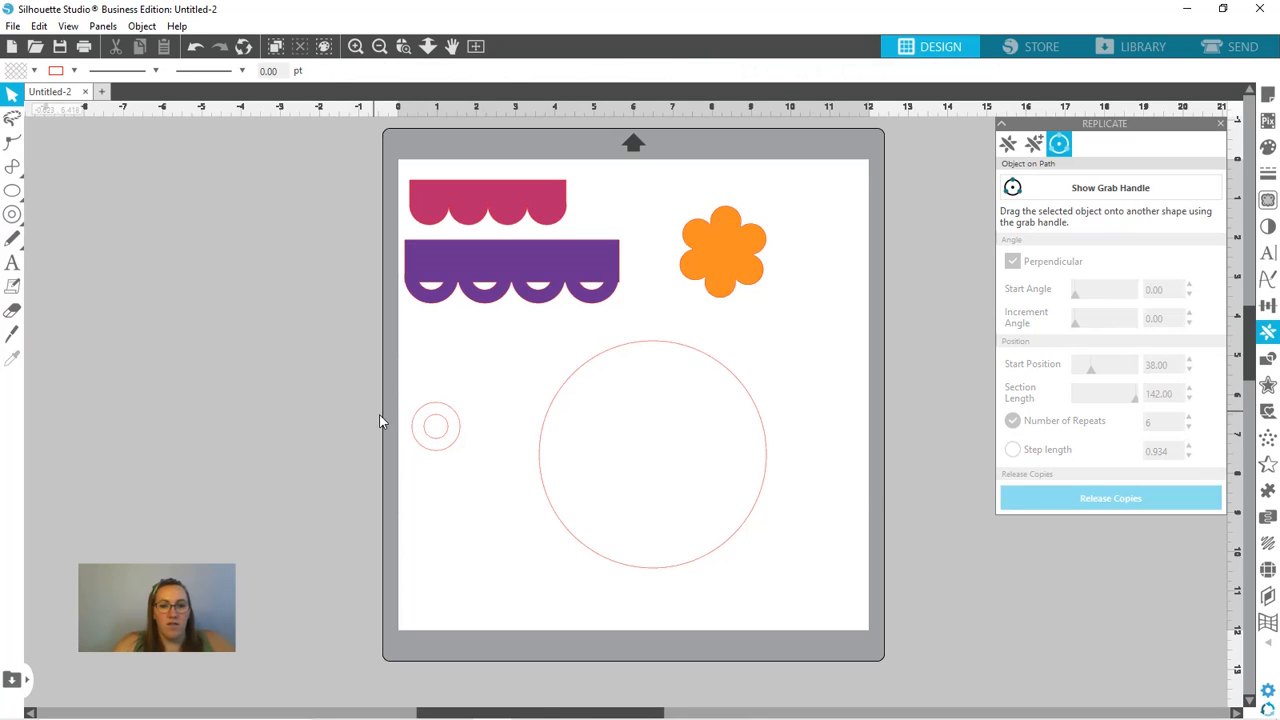
drag(440, 457, 557, 437)
click(557, 437)
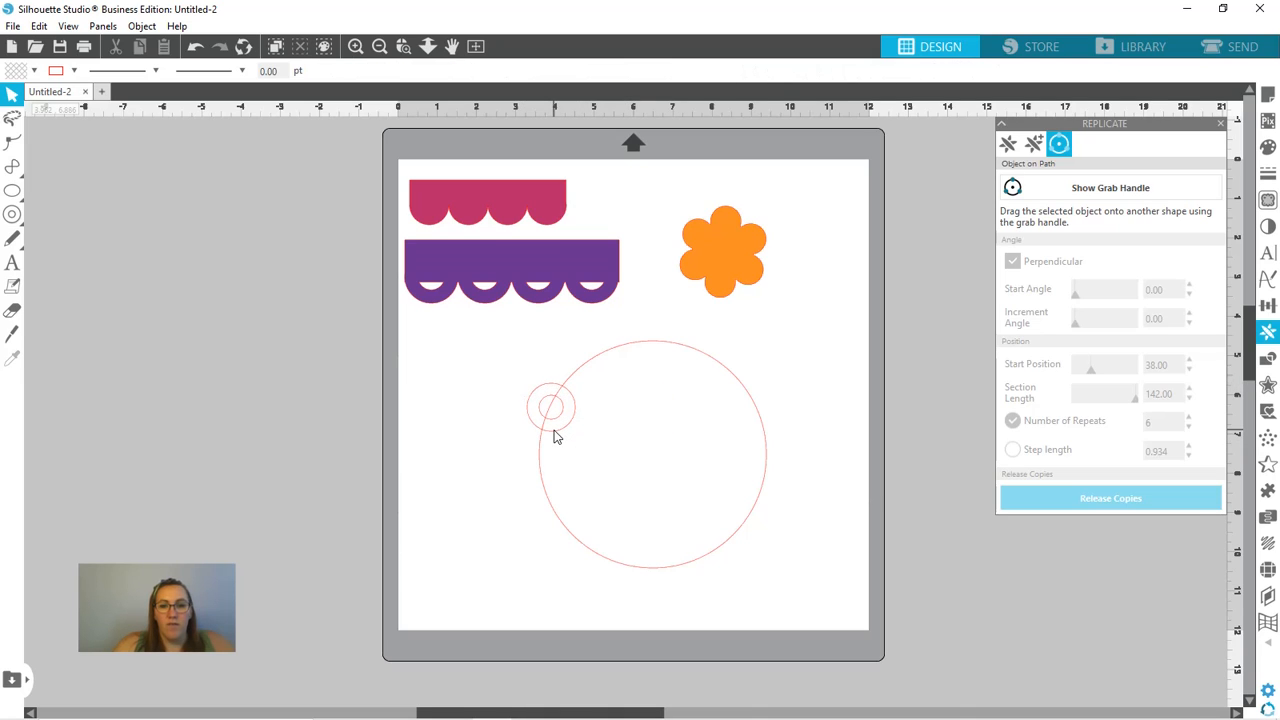
- Show the Object on Path grab handle for the ring and set its number of repeats to 12
click(1040, 190)
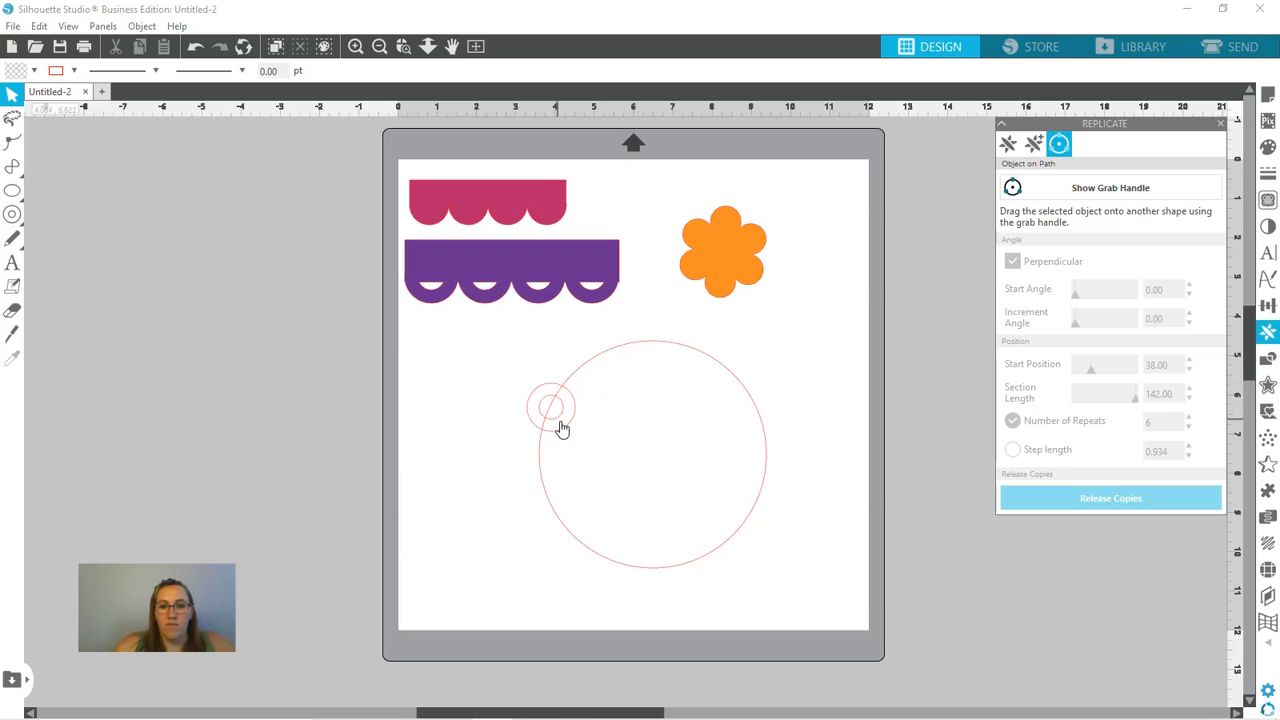
click(561, 423)
click(561, 428)
click(1092, 192)
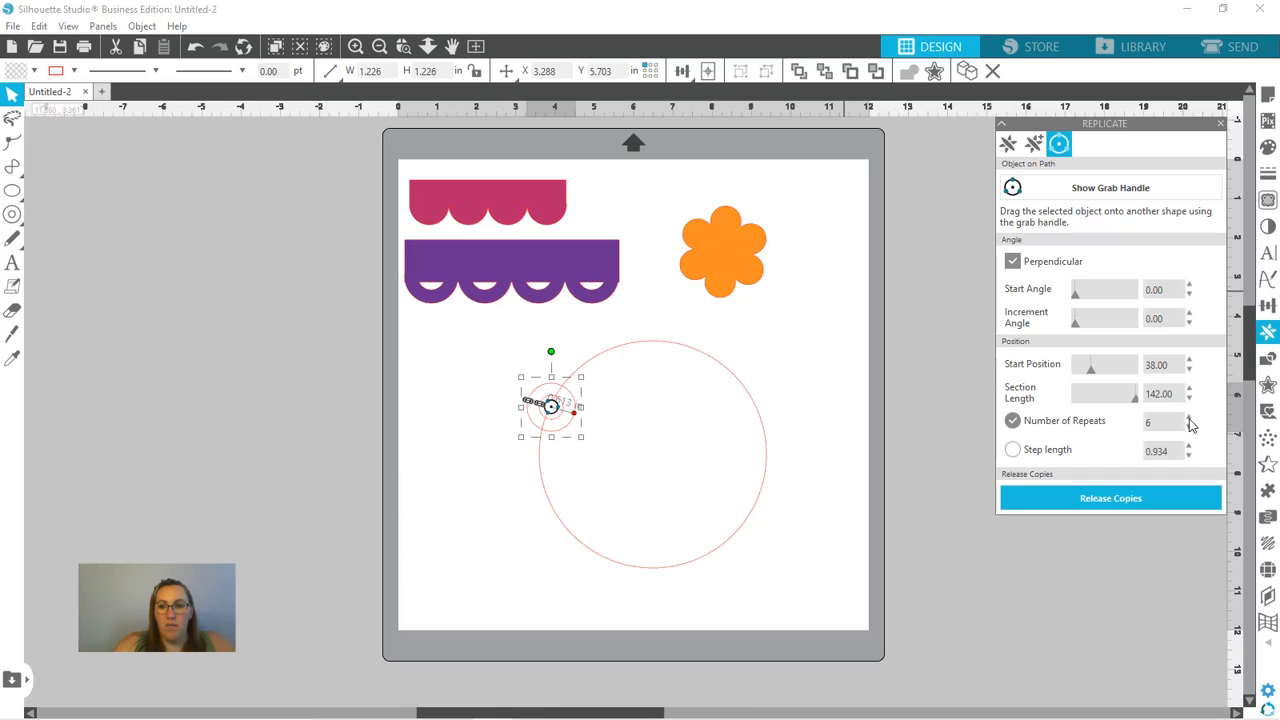
click(1189, 418)
click(1189, 418)
click(1189, 418)
click(1189, 418)
click(1189, 418)
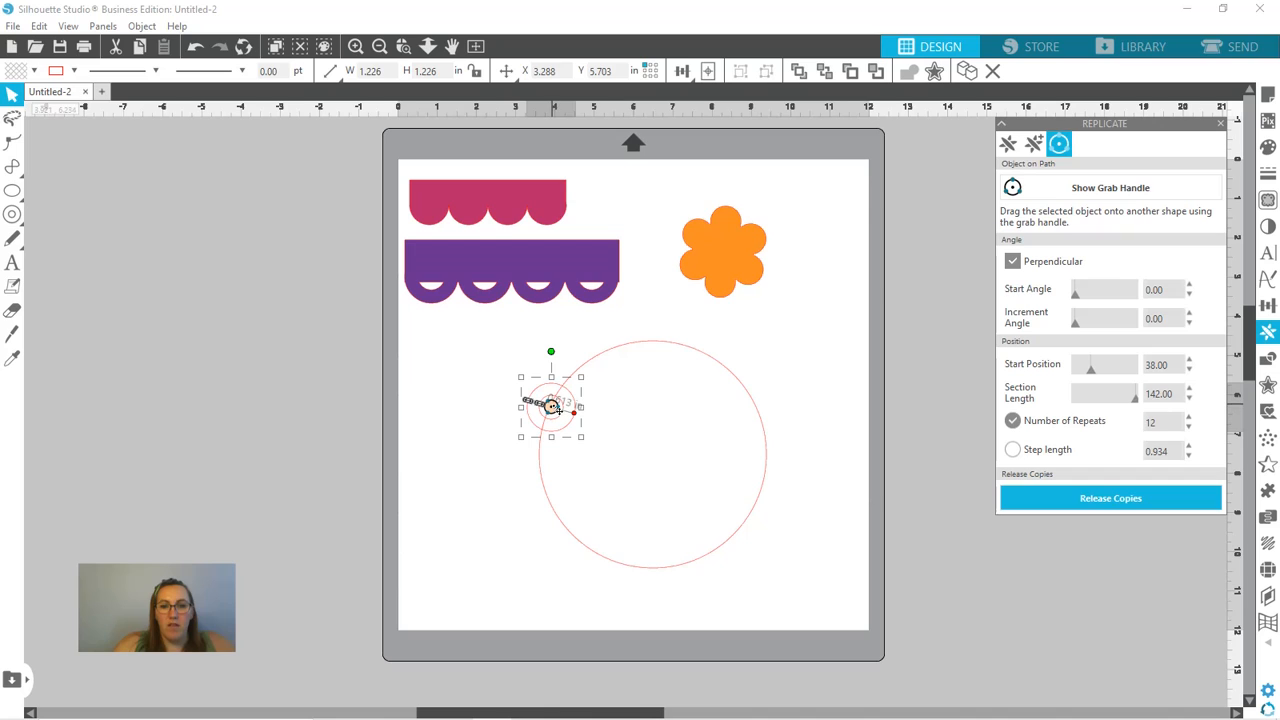
- Attach the ring to the large circle's outline, reduce the number of repeats to 15, and release the copies
mouse_move(558, 409)
mouse_down()
mouse_move(538, 403)
mouse_move(631, 433)
mouse_move(547, 418)
mouse_up()
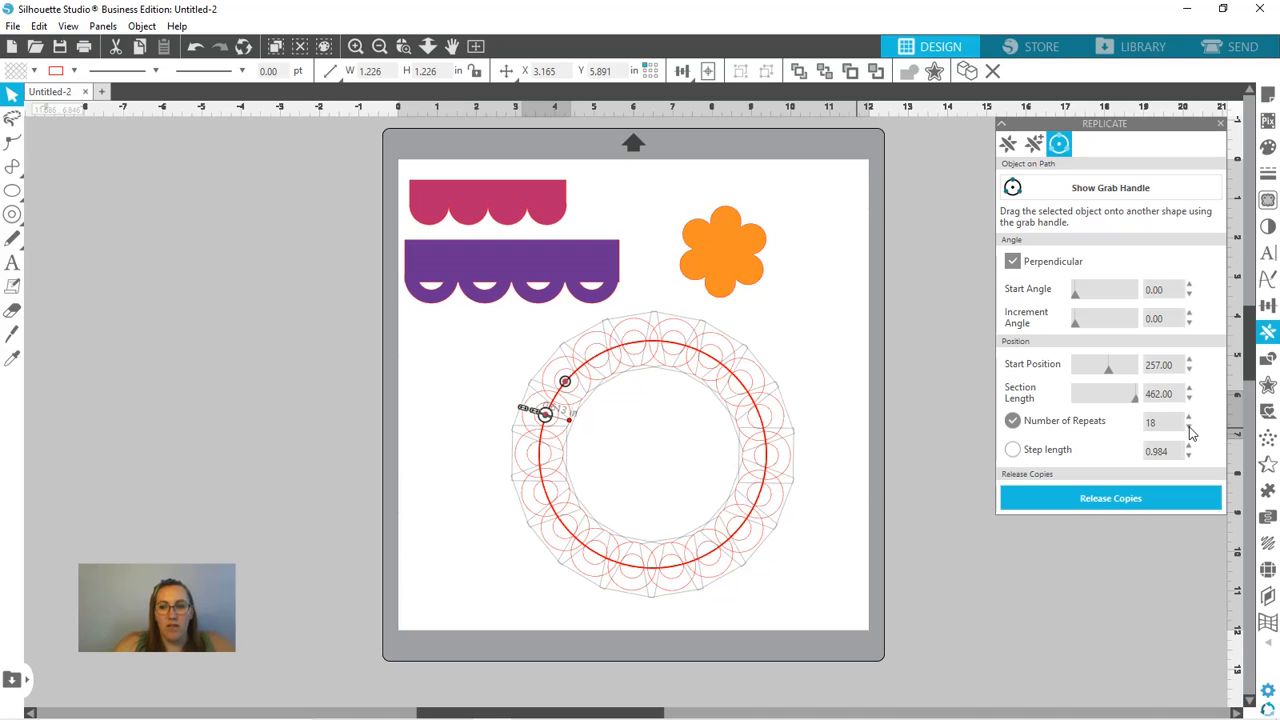
click(1189, 428)
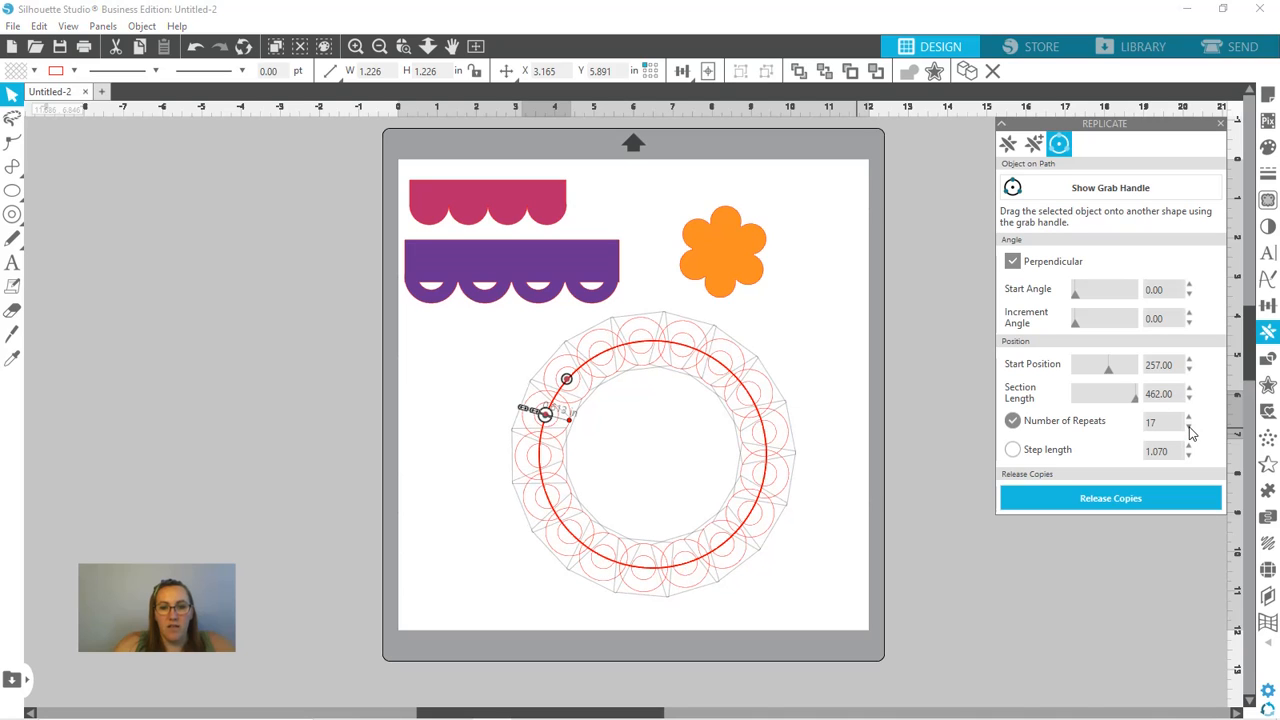
click(1189, 428)
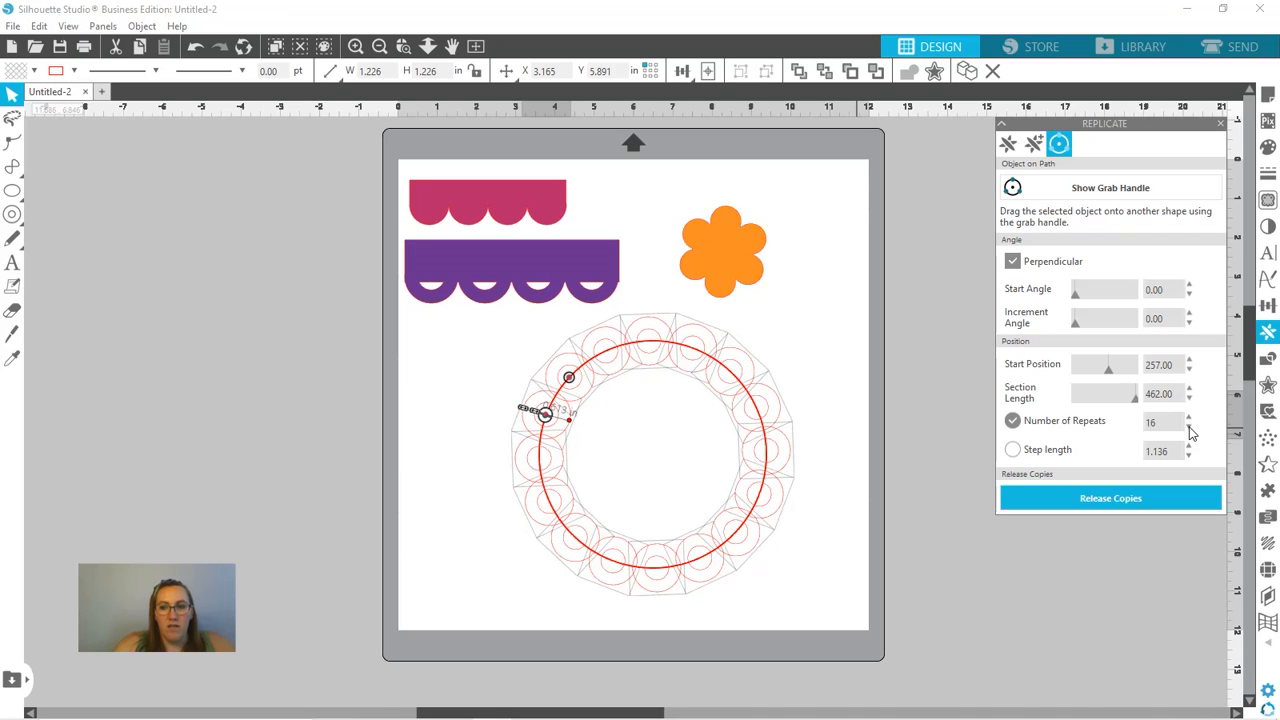
click(1189, 428)
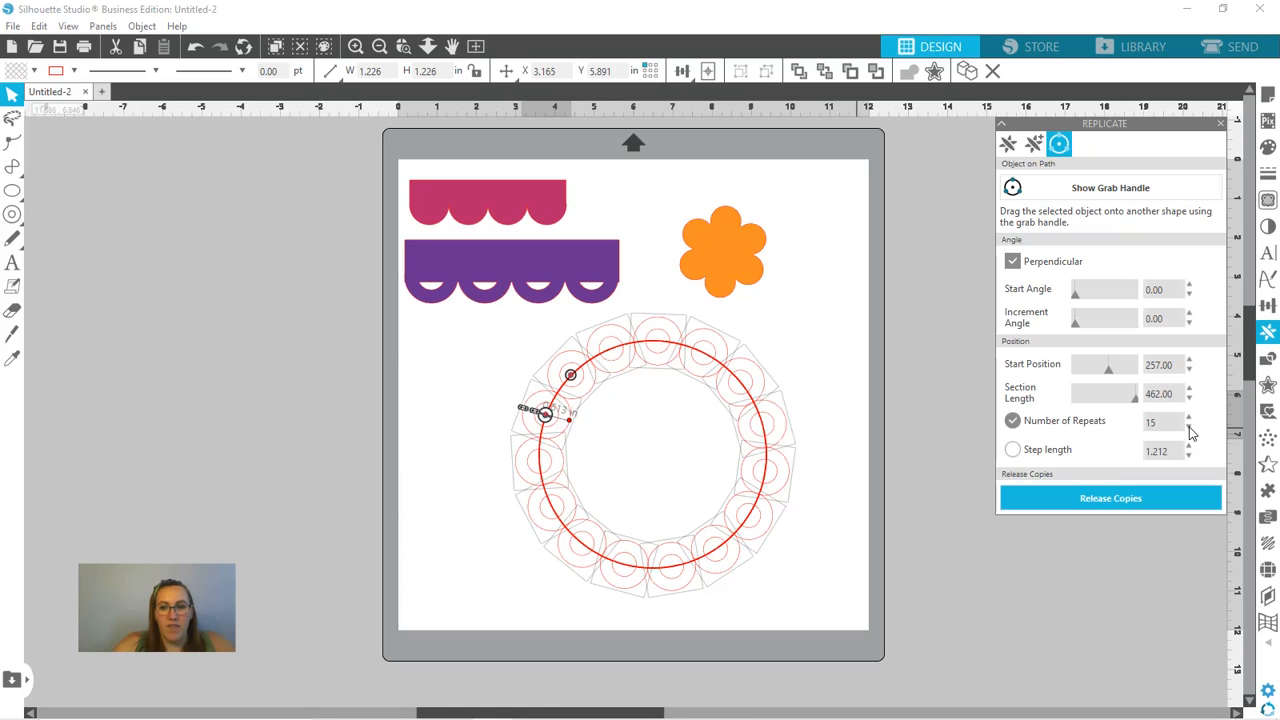
click(1115, 500)
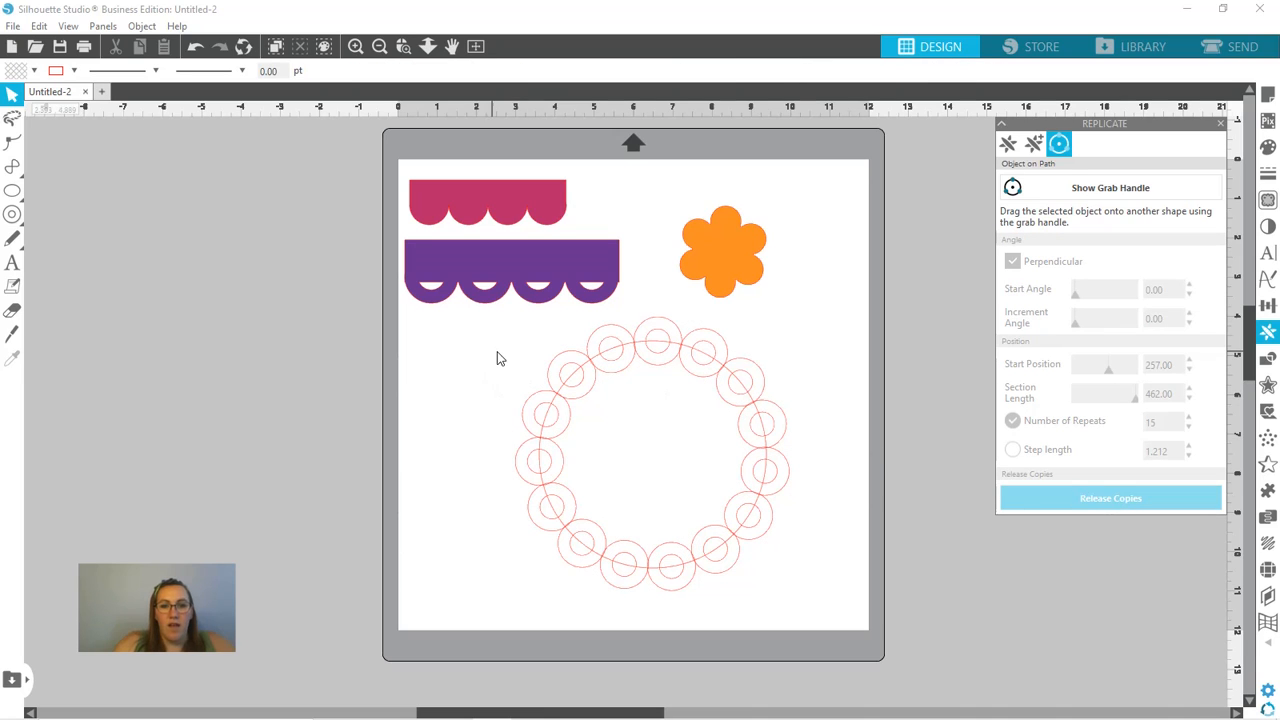
- Weld the large circle and its surrounding rings into one shape and fill it with dark purple
drag(497, 351, 861, 602)
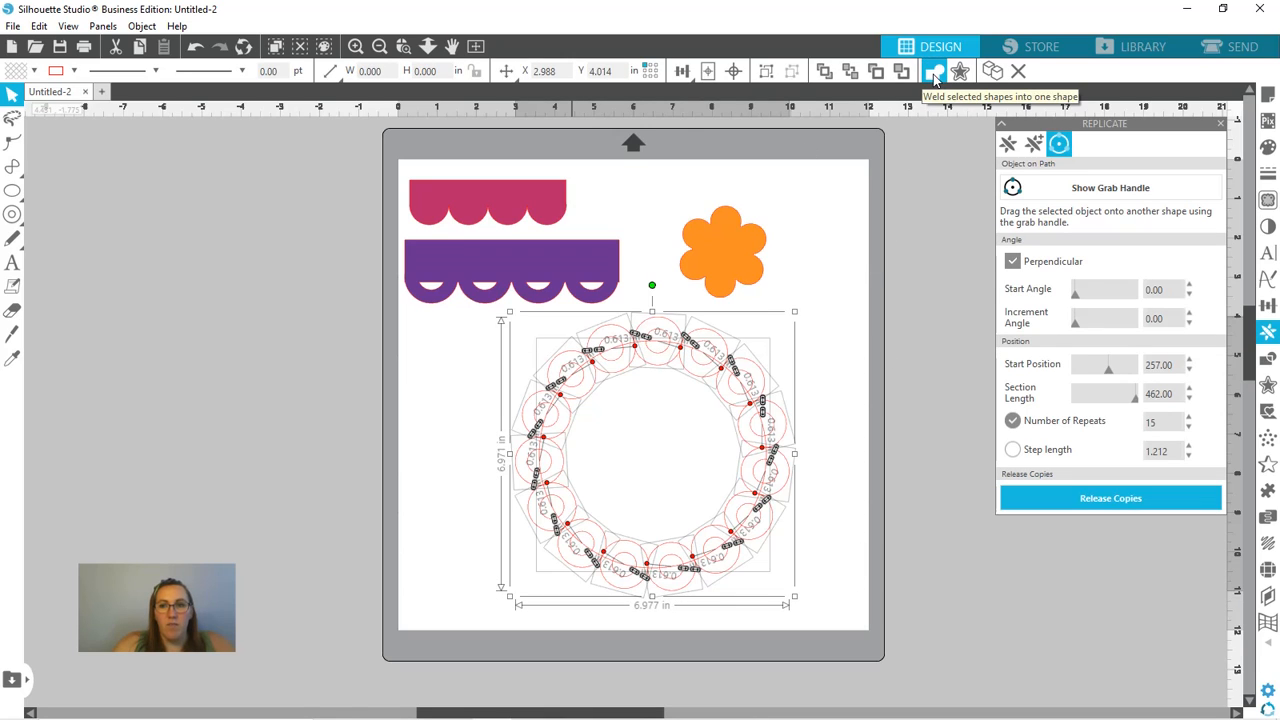
click(935, 72)
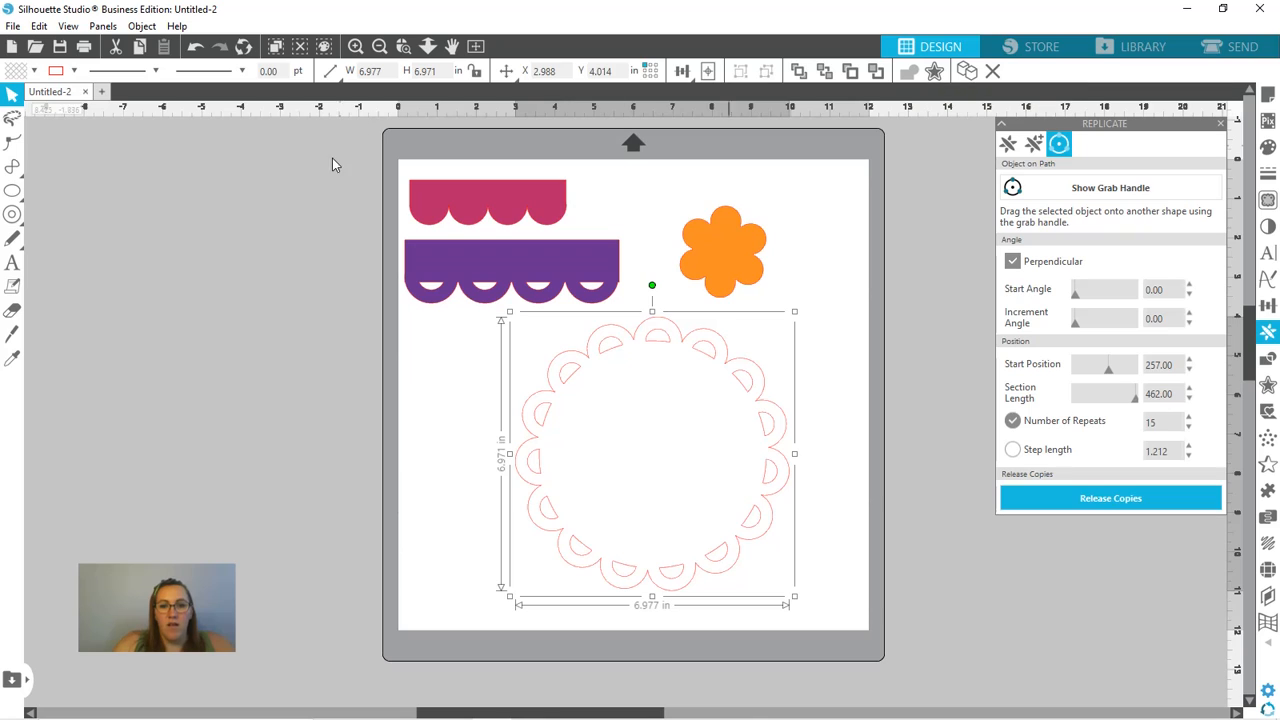
click(35, 72)
click(153, 160)
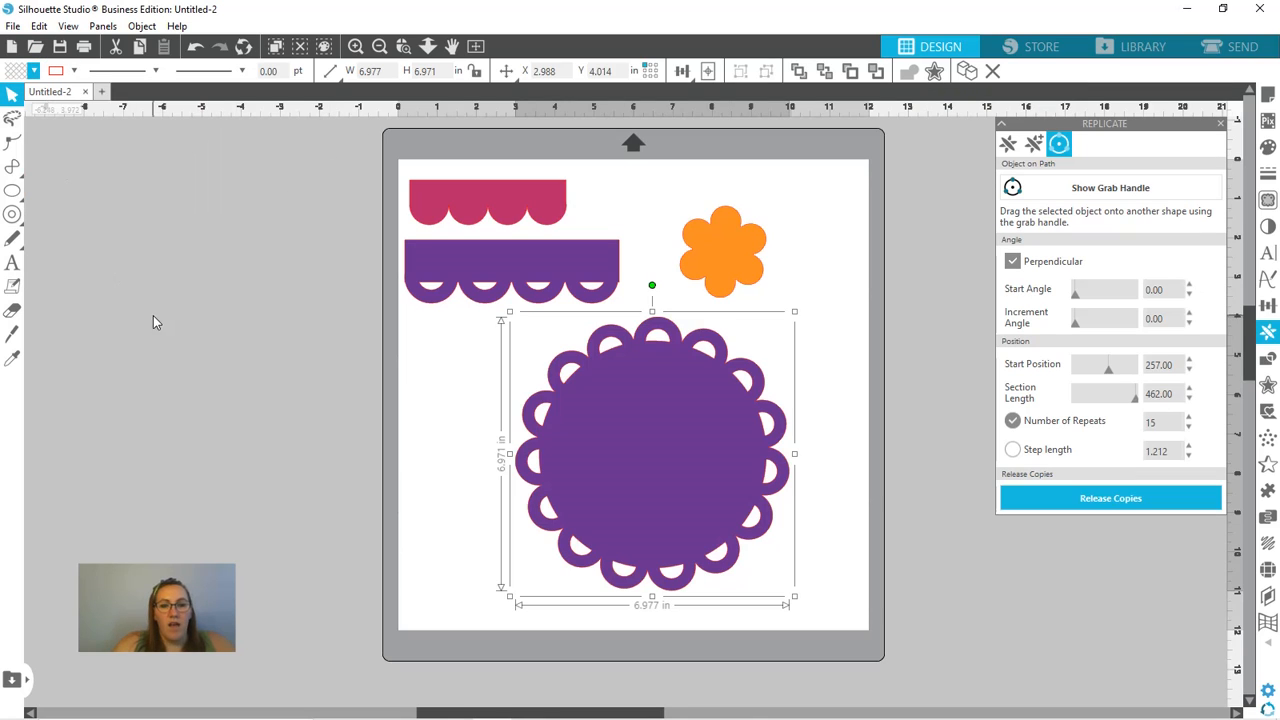
click(278, 410)
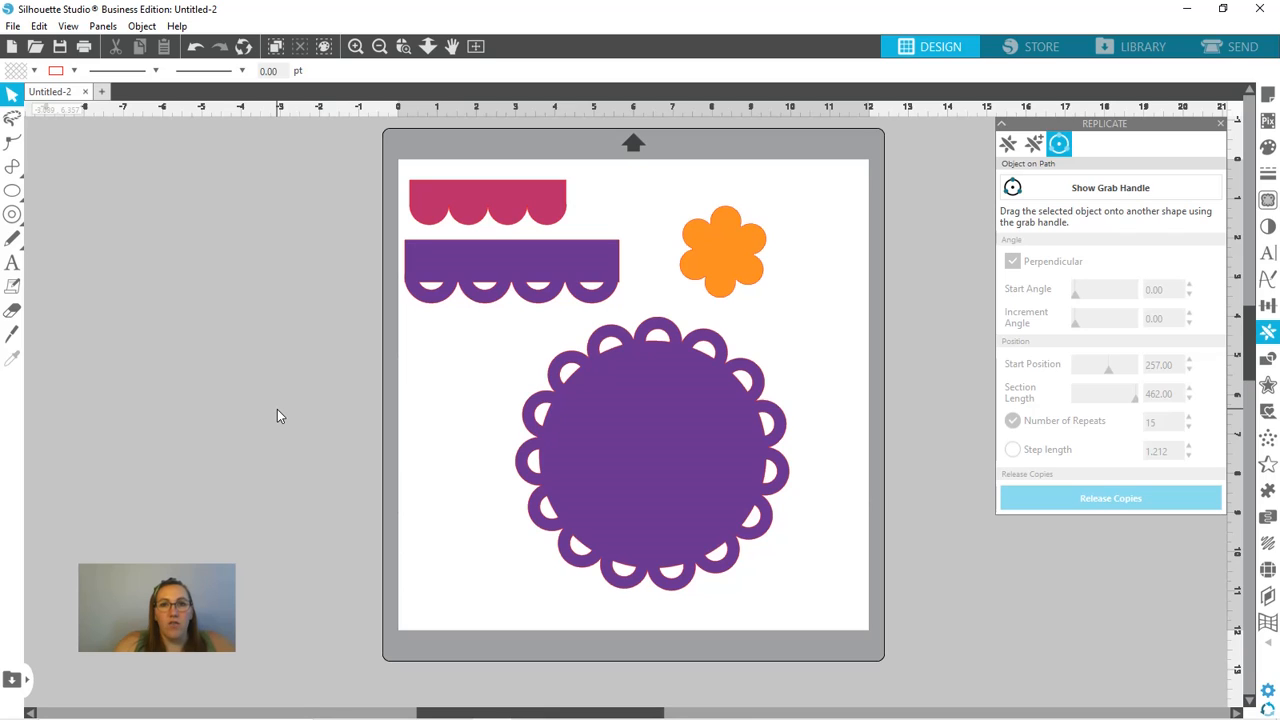
- Place two copies of the pink scalloped border beside the page, the second overlapping the first's lower edge
click(507, 206)
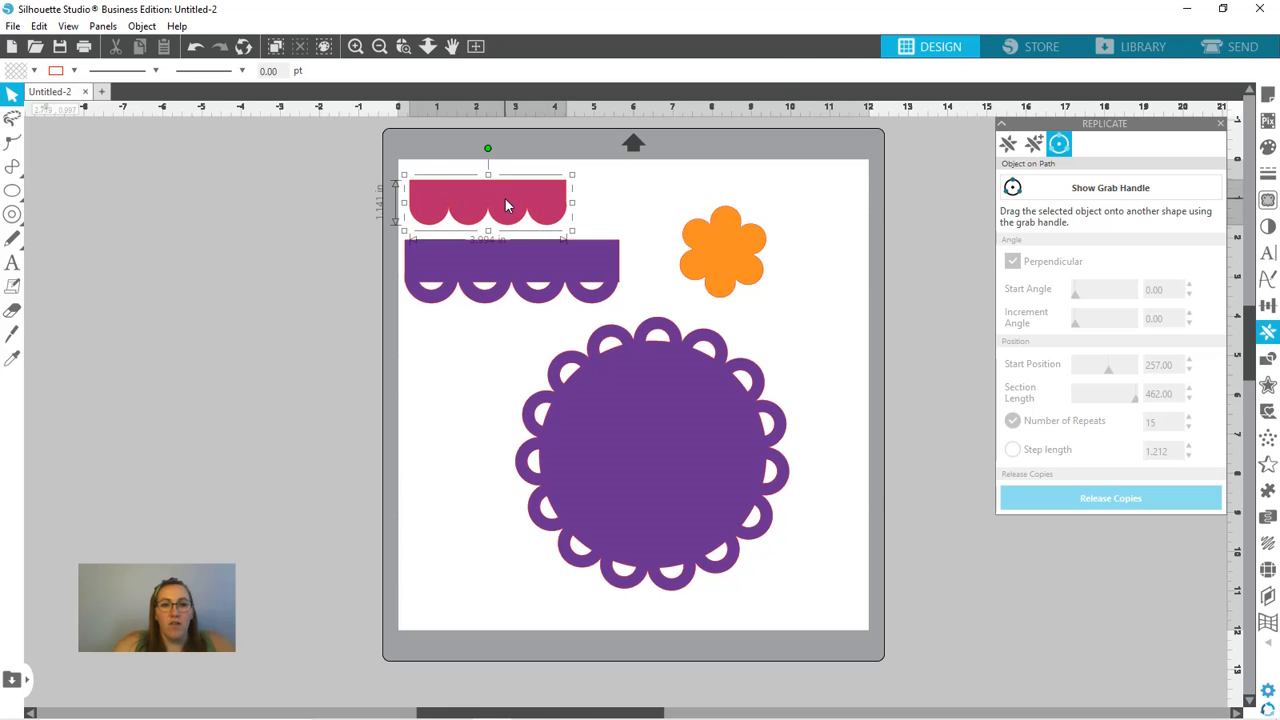
drag(487, 207, 269, 284)
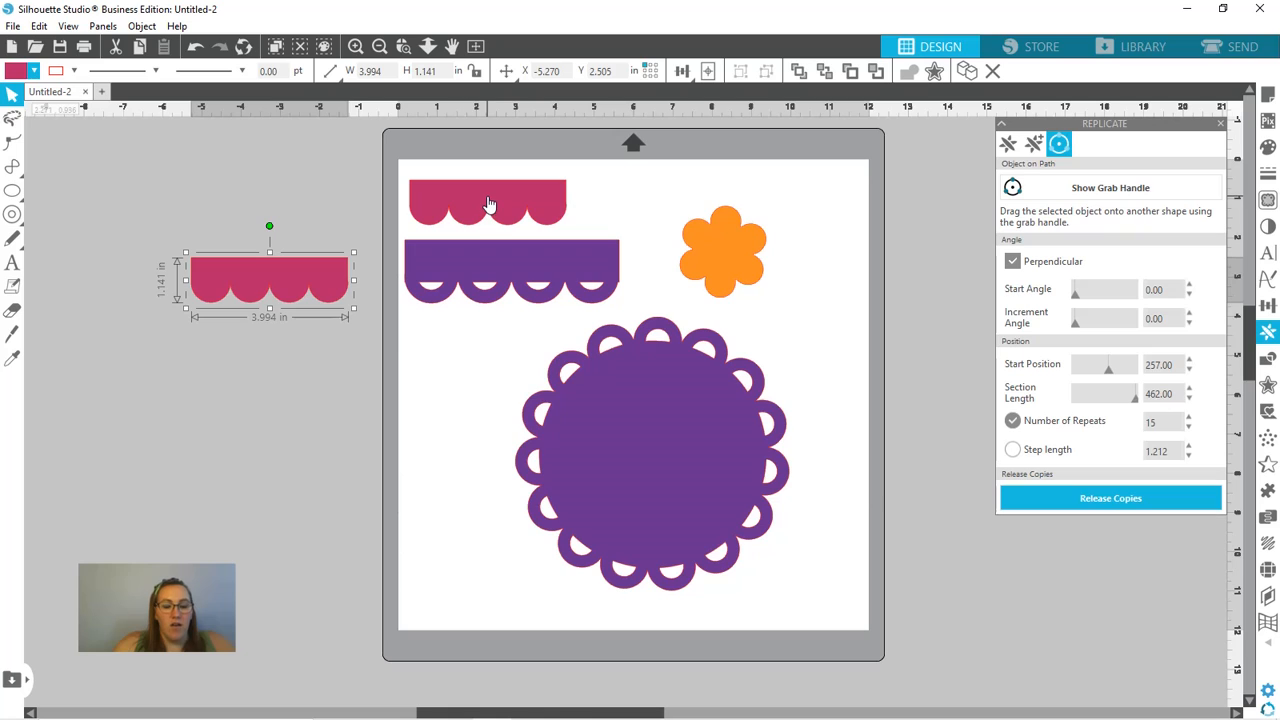
drag(490, 205, 250, 316)
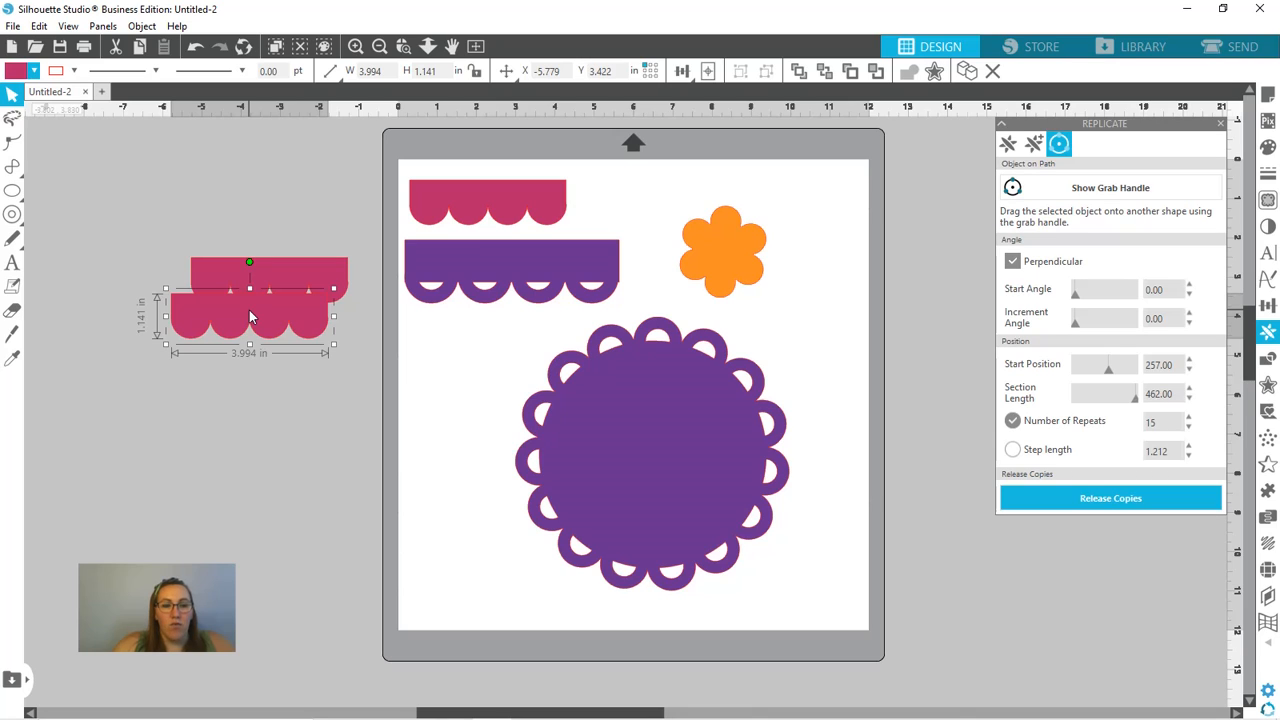
- Fill the lower border copy with light purple and line it up under the pink copy's scallops
click(34, 71)
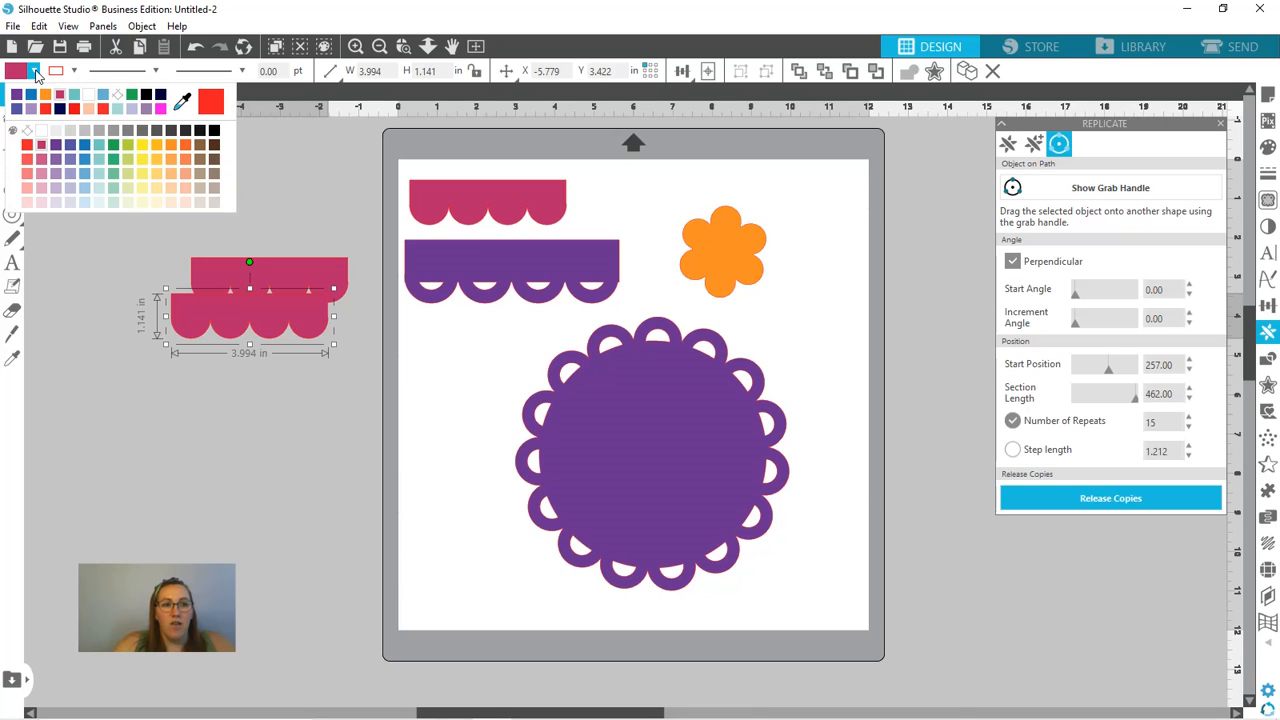
click(31, 110)
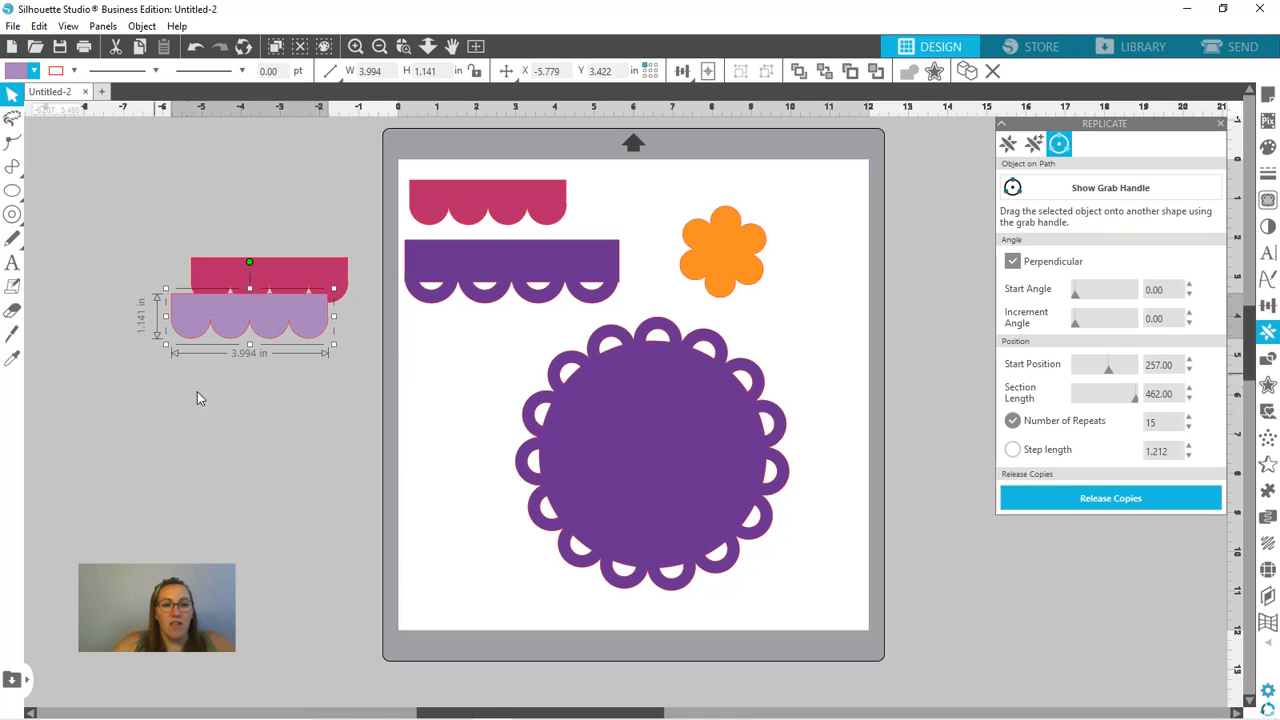
drag(261, 328, 278, 324)
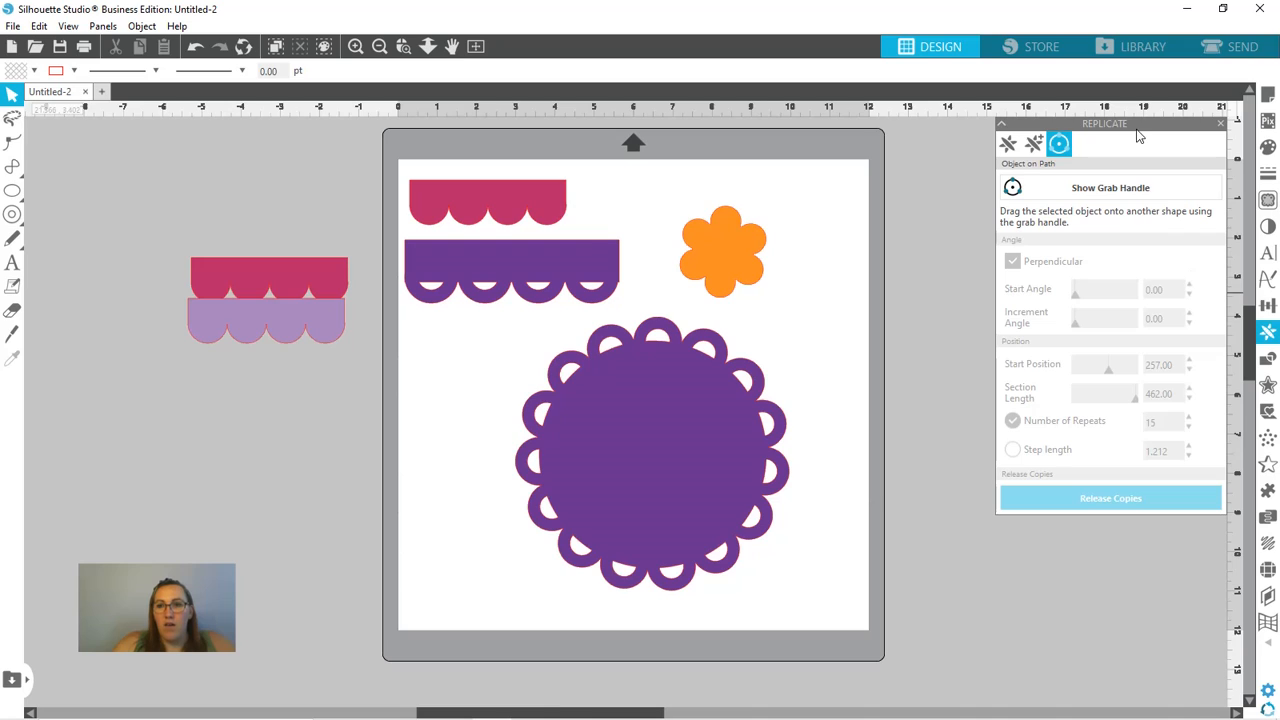
- Send the light purple border behind the pink copy and offset it so its scallops fall between the pink ones
click(318, 336)
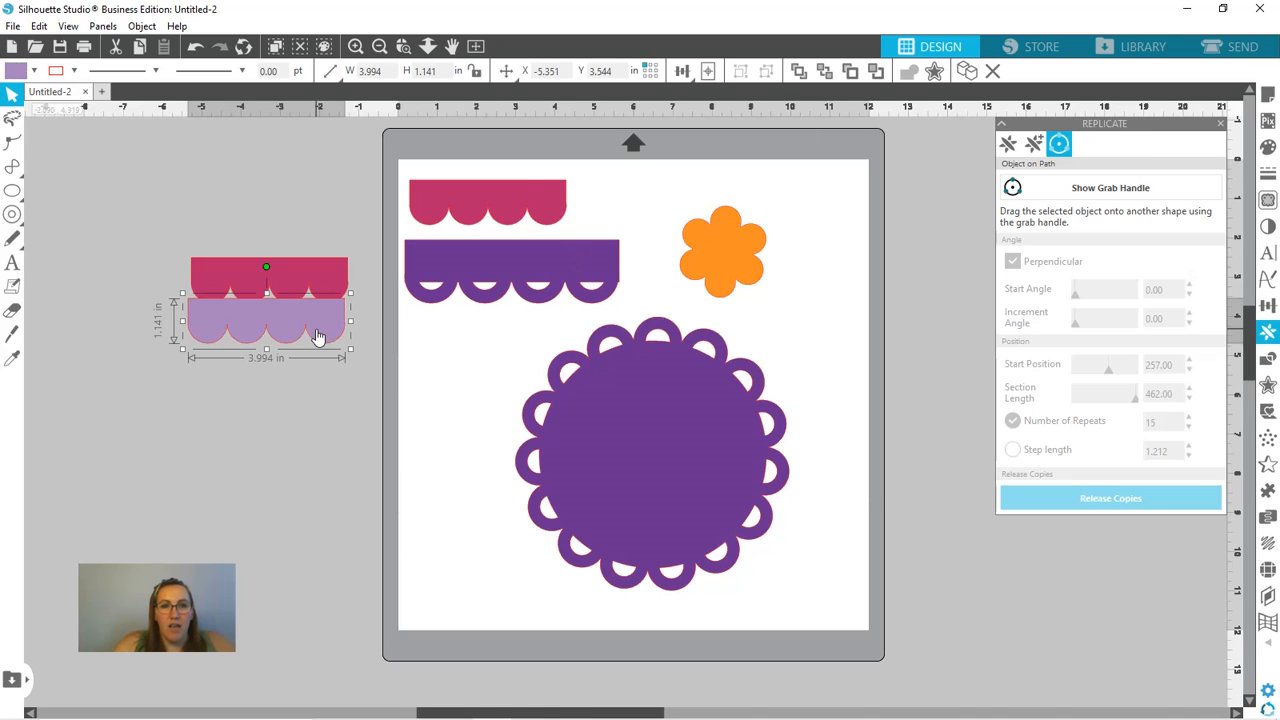
click(823, 76)
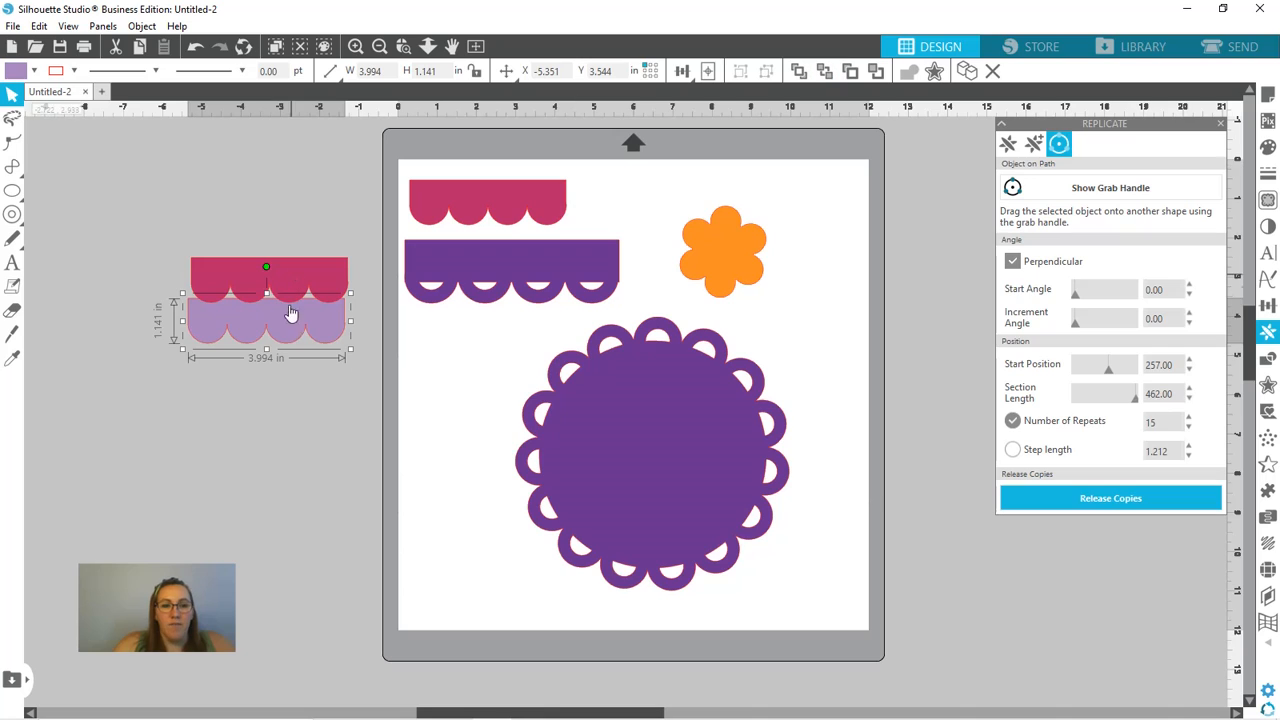
mouse_move(299, 329)
mouse_down()
mouse_move(301, 308)
mouse_move(290, 311)
mouse_up()
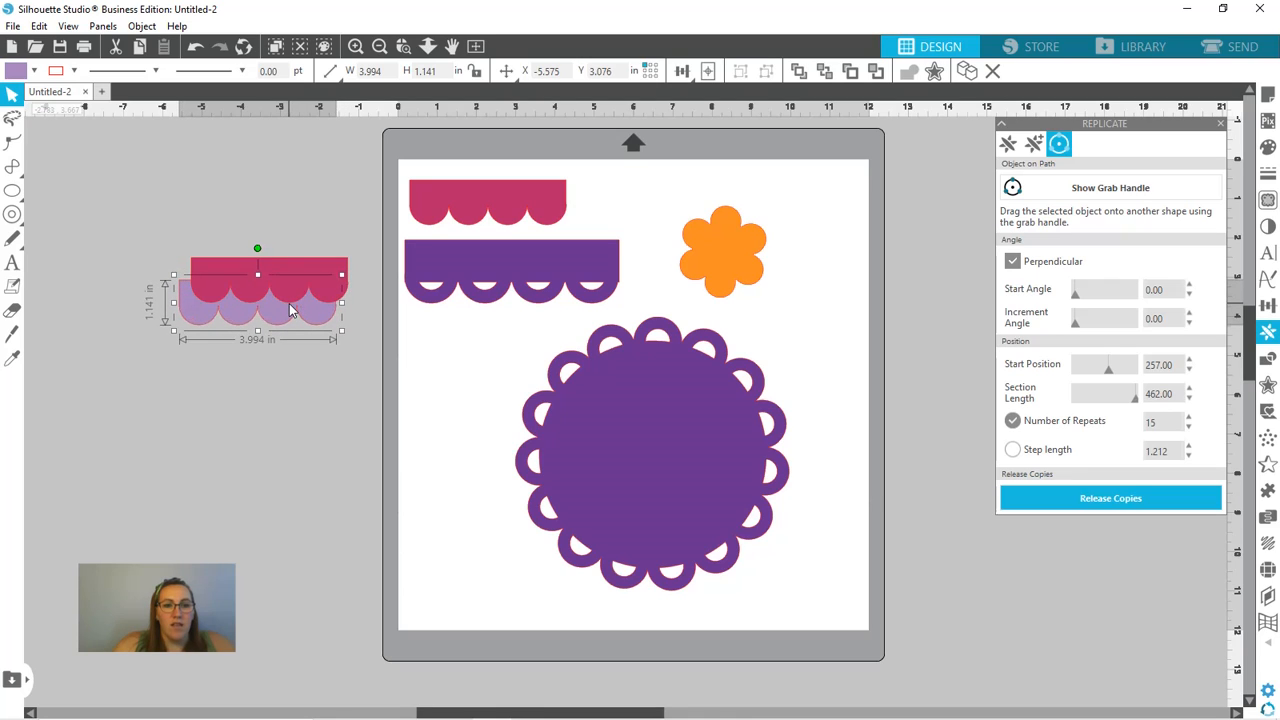
click(306, 371)
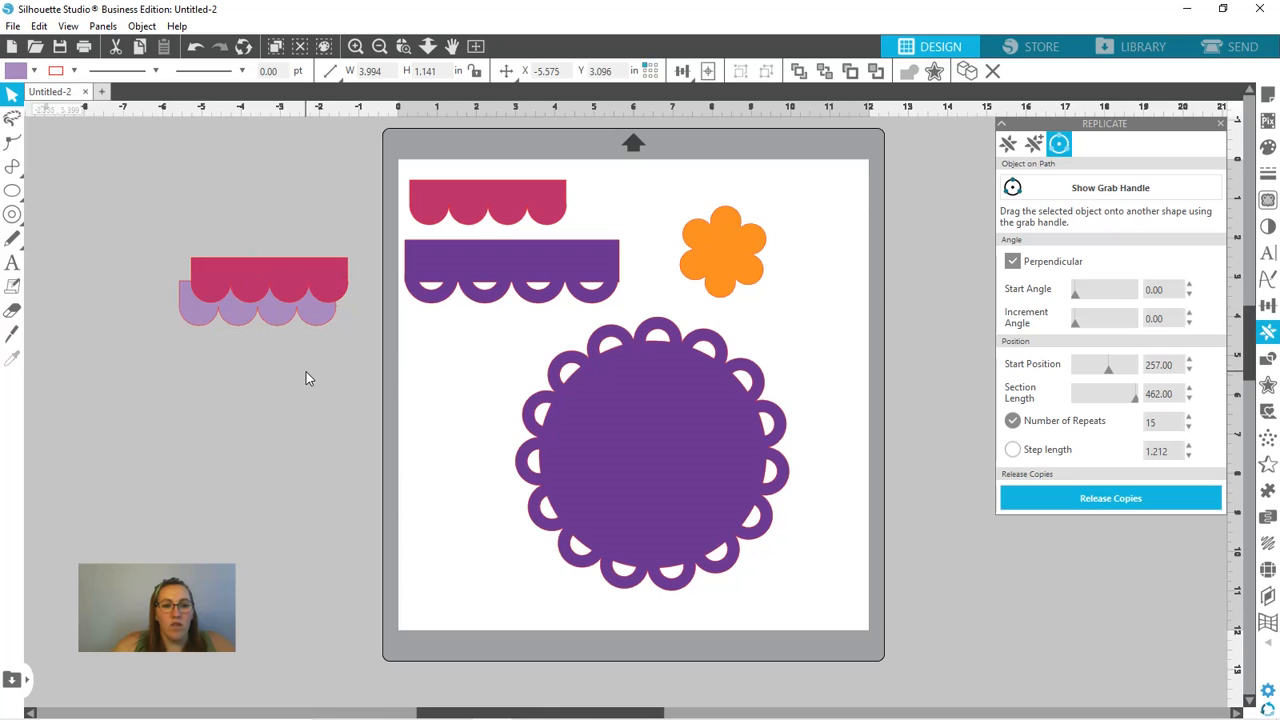